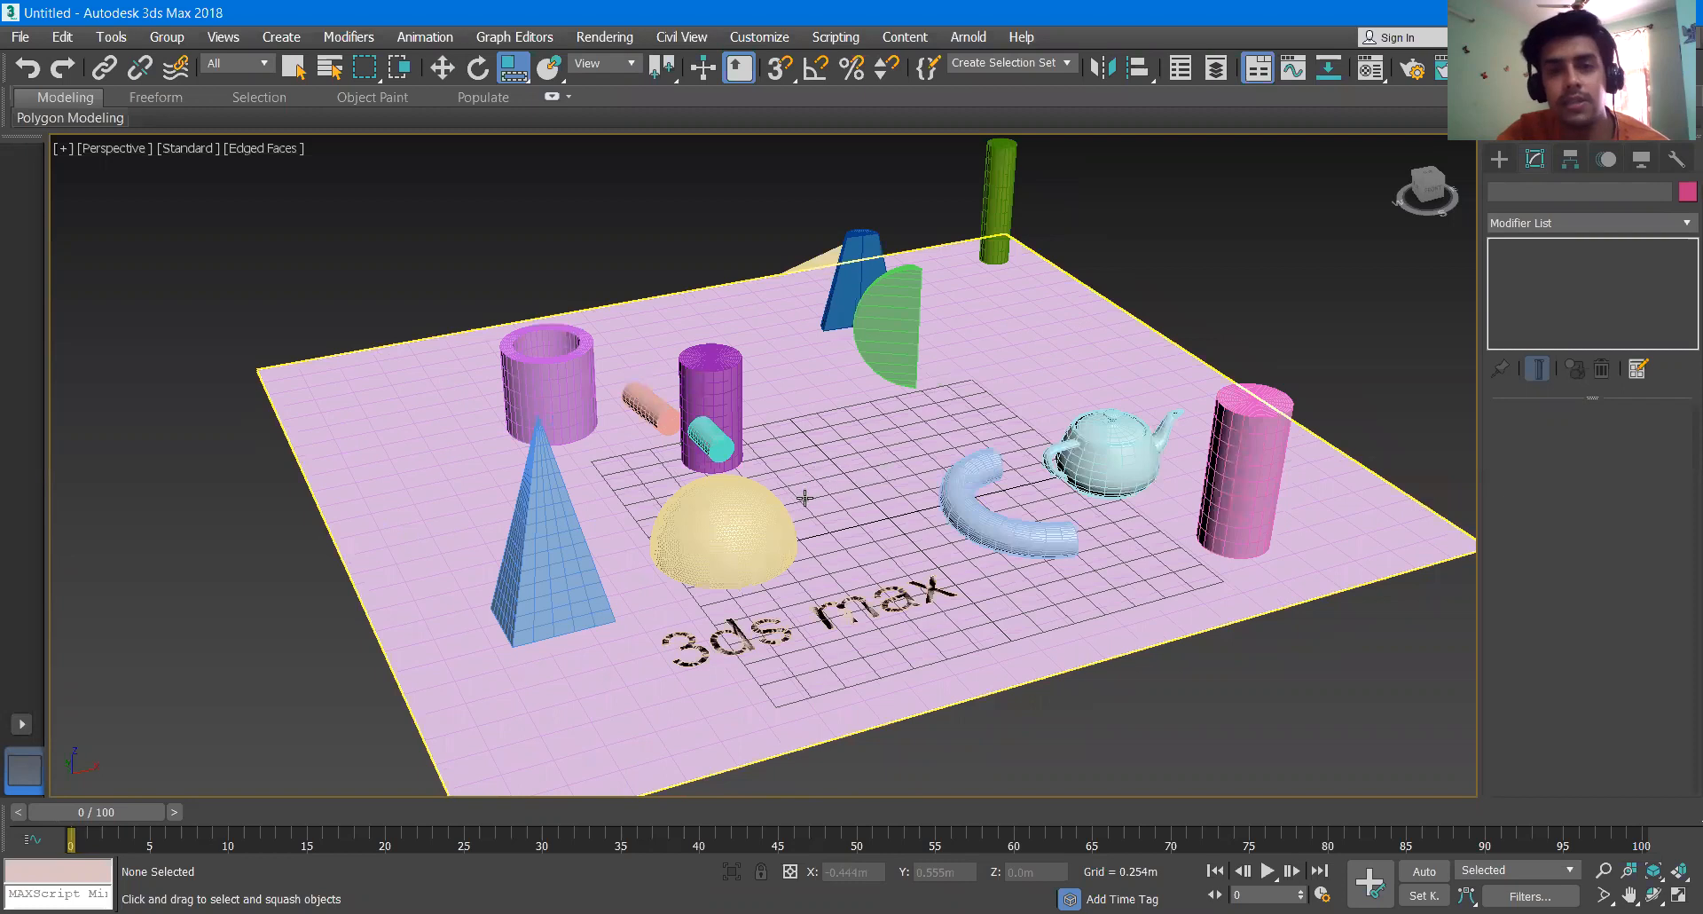
- Activate the Select and Move tool
middle_click_drag(826, 499, 952, 508)
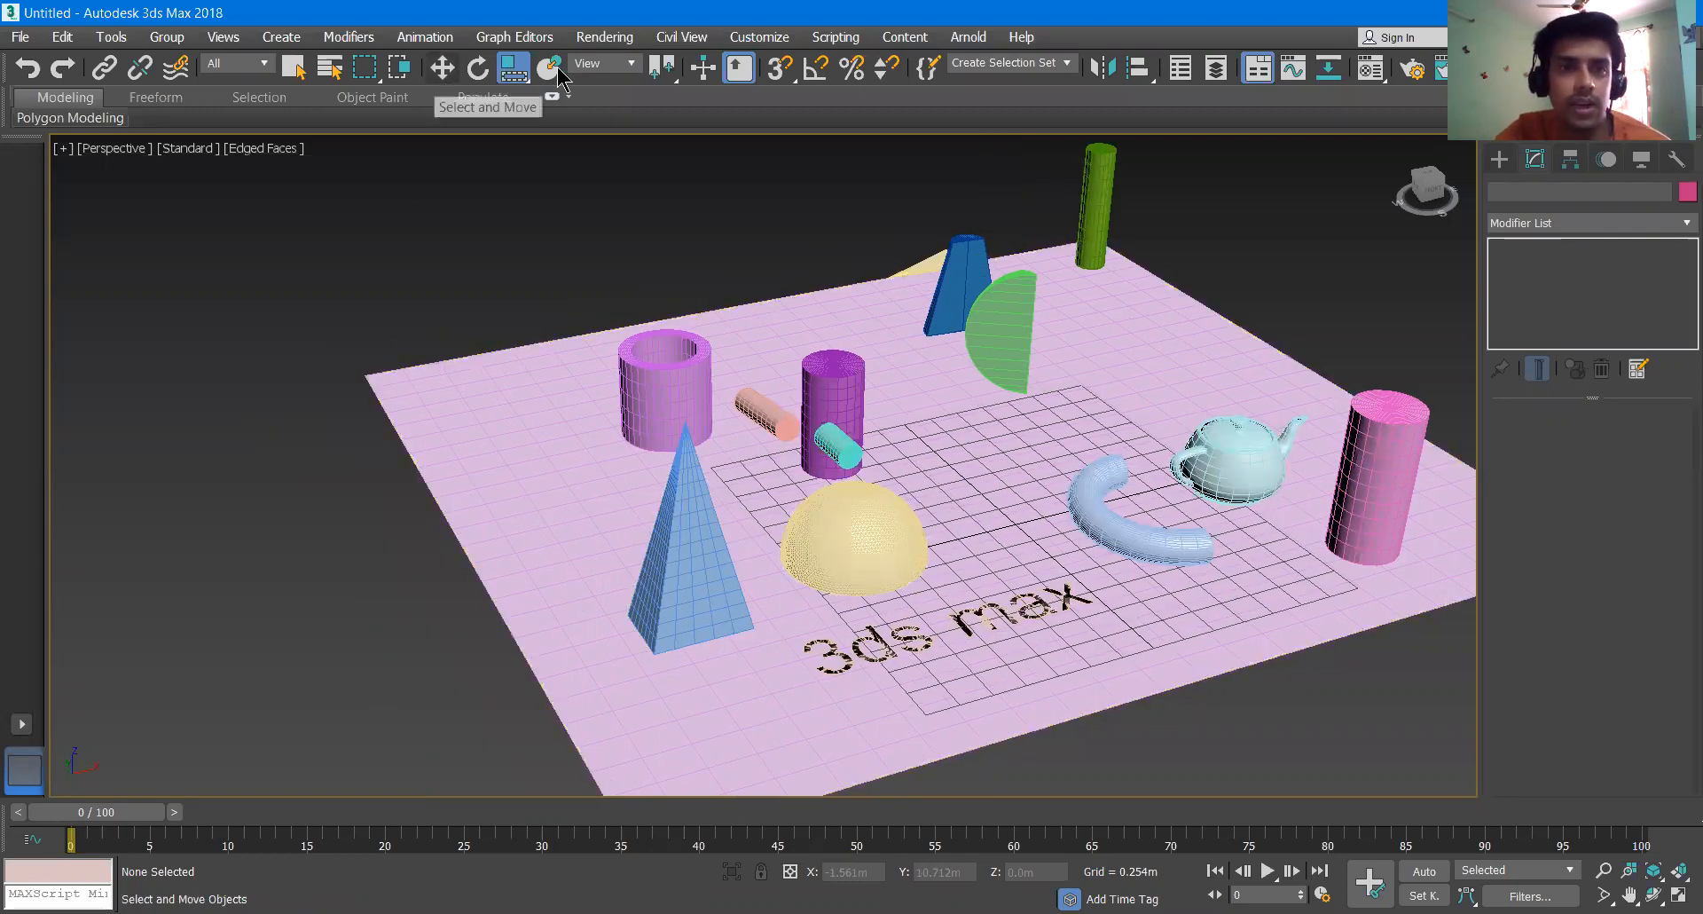
left_click_drag(513, 68, 514, 121)
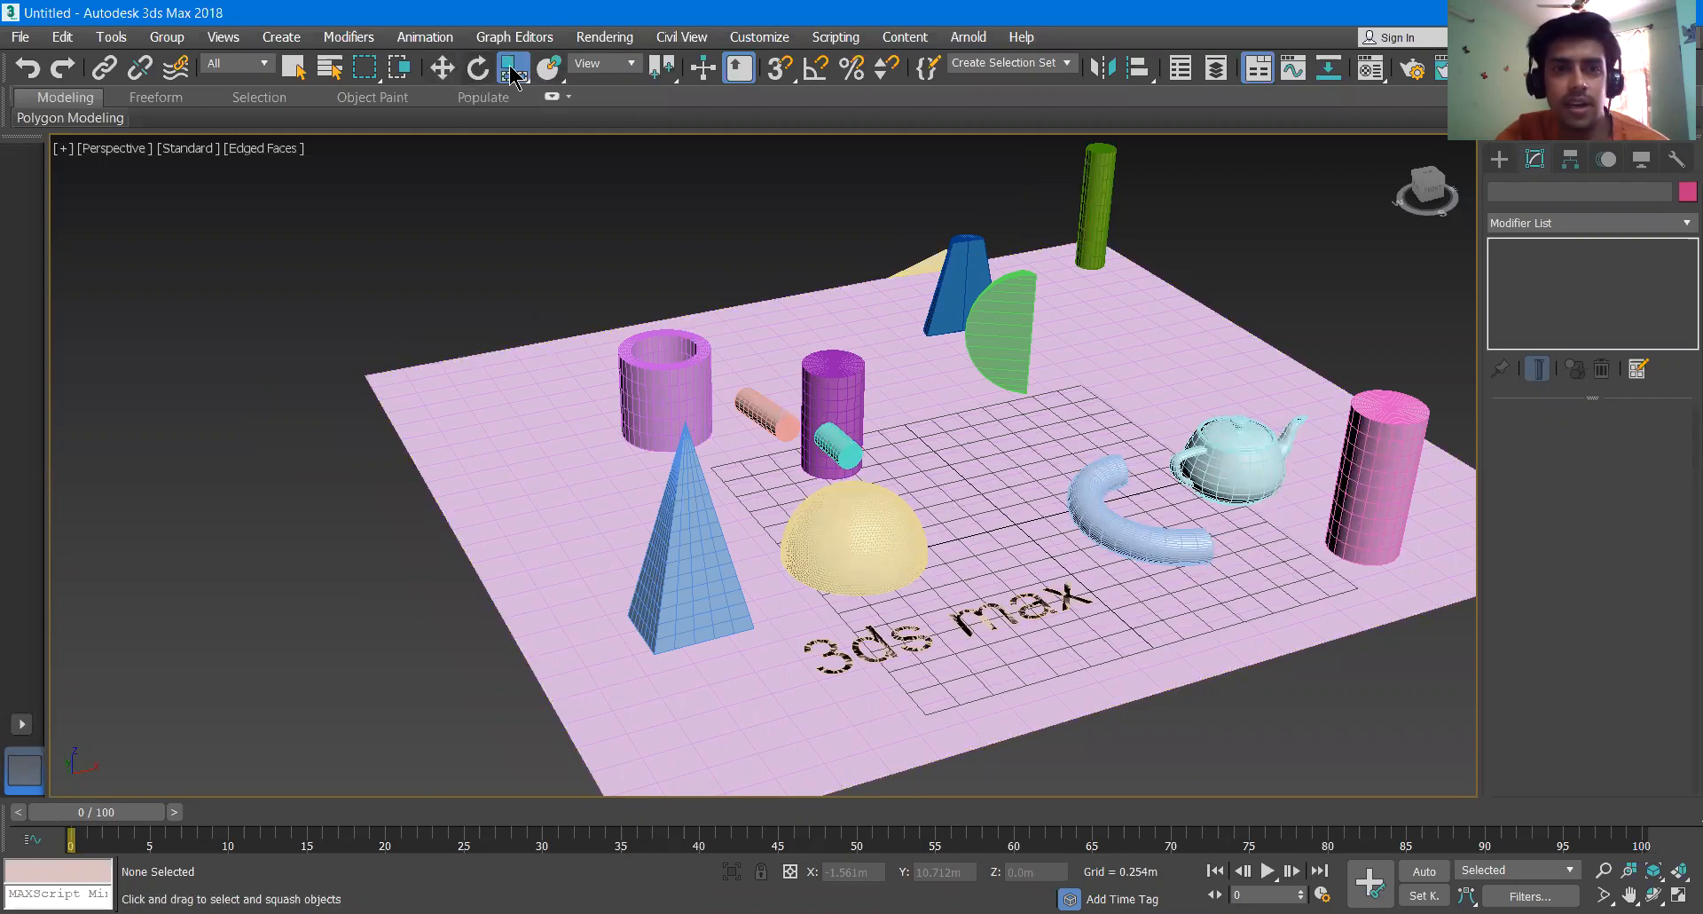
left_click(445, 73)
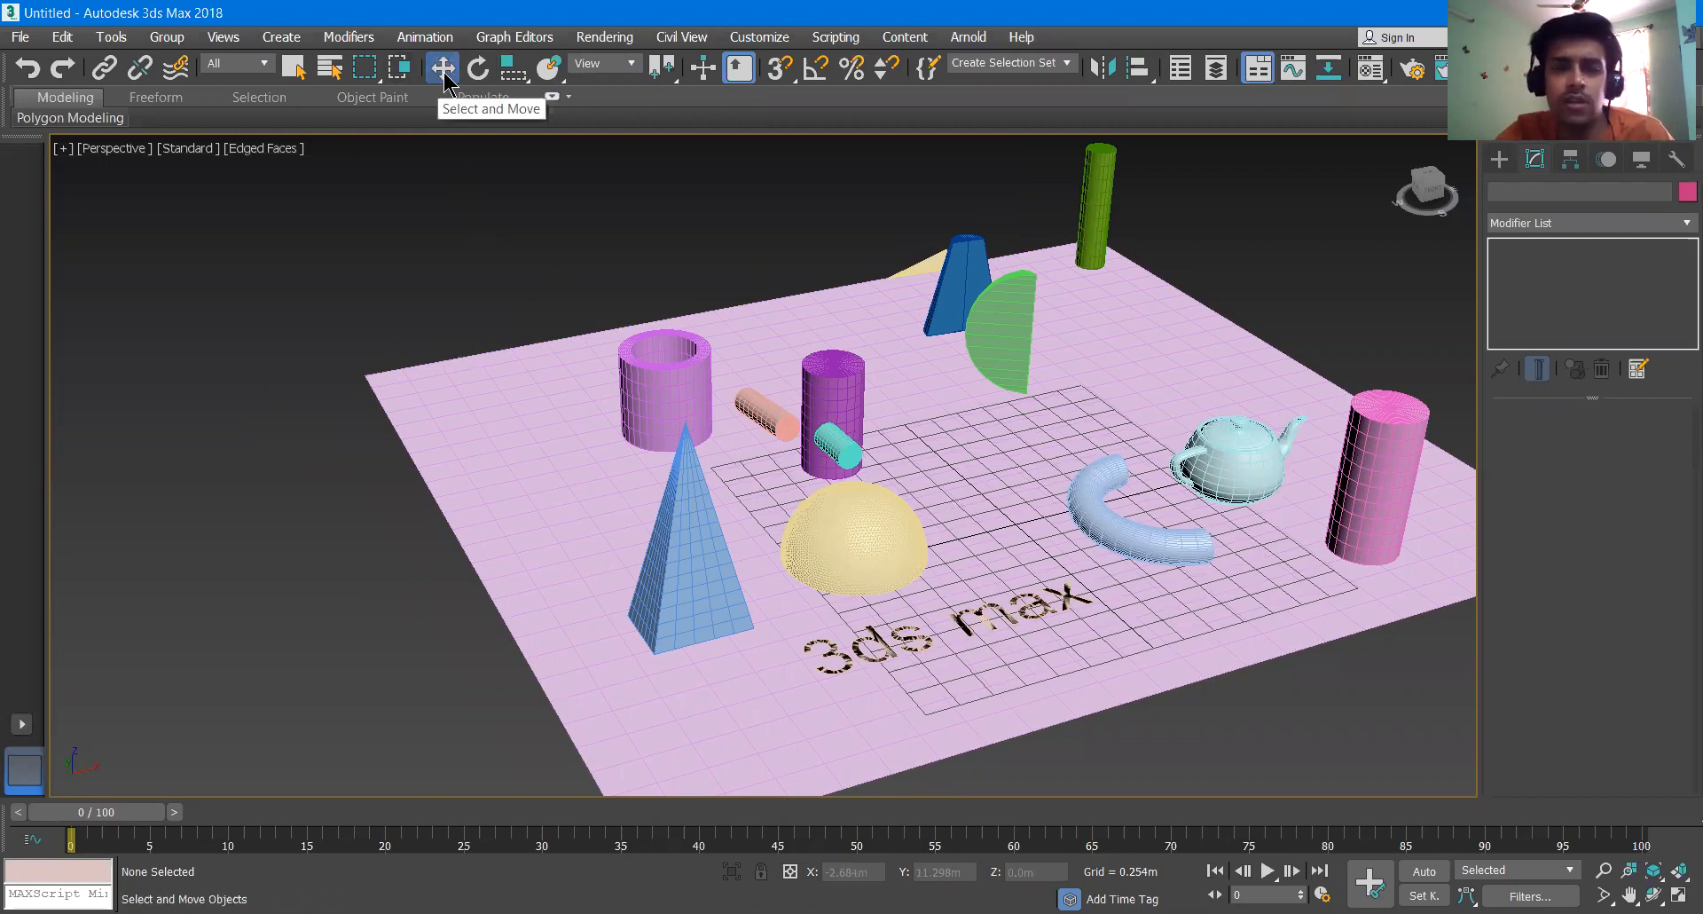
left_click(294, 67)
key("w")
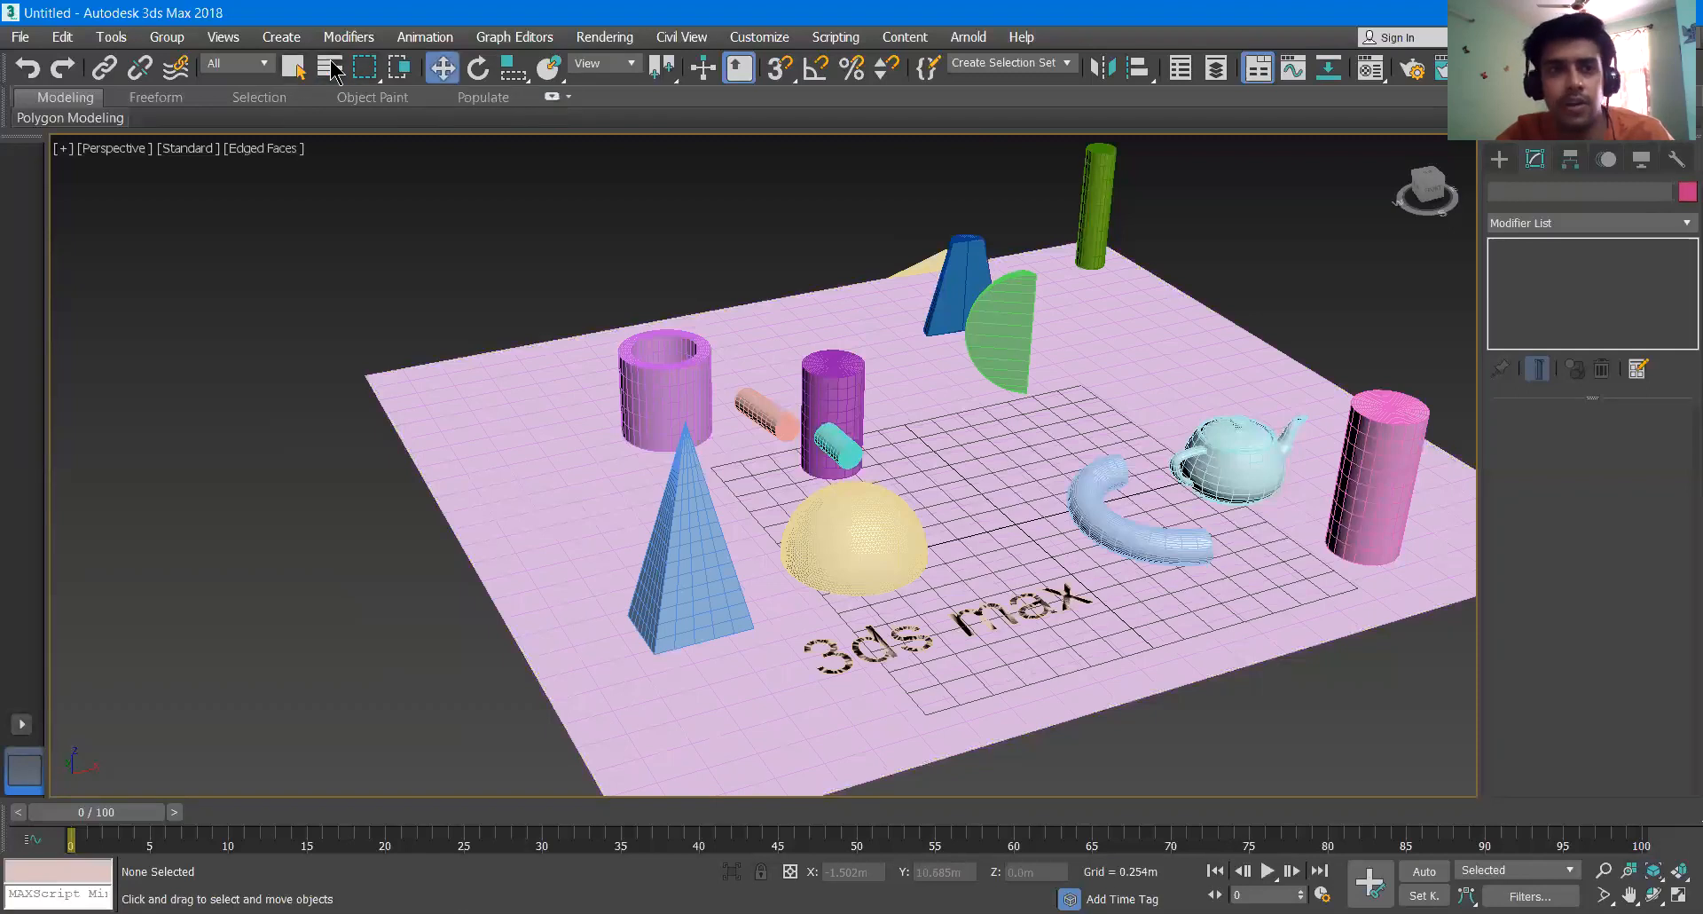
left_click(294, 67)
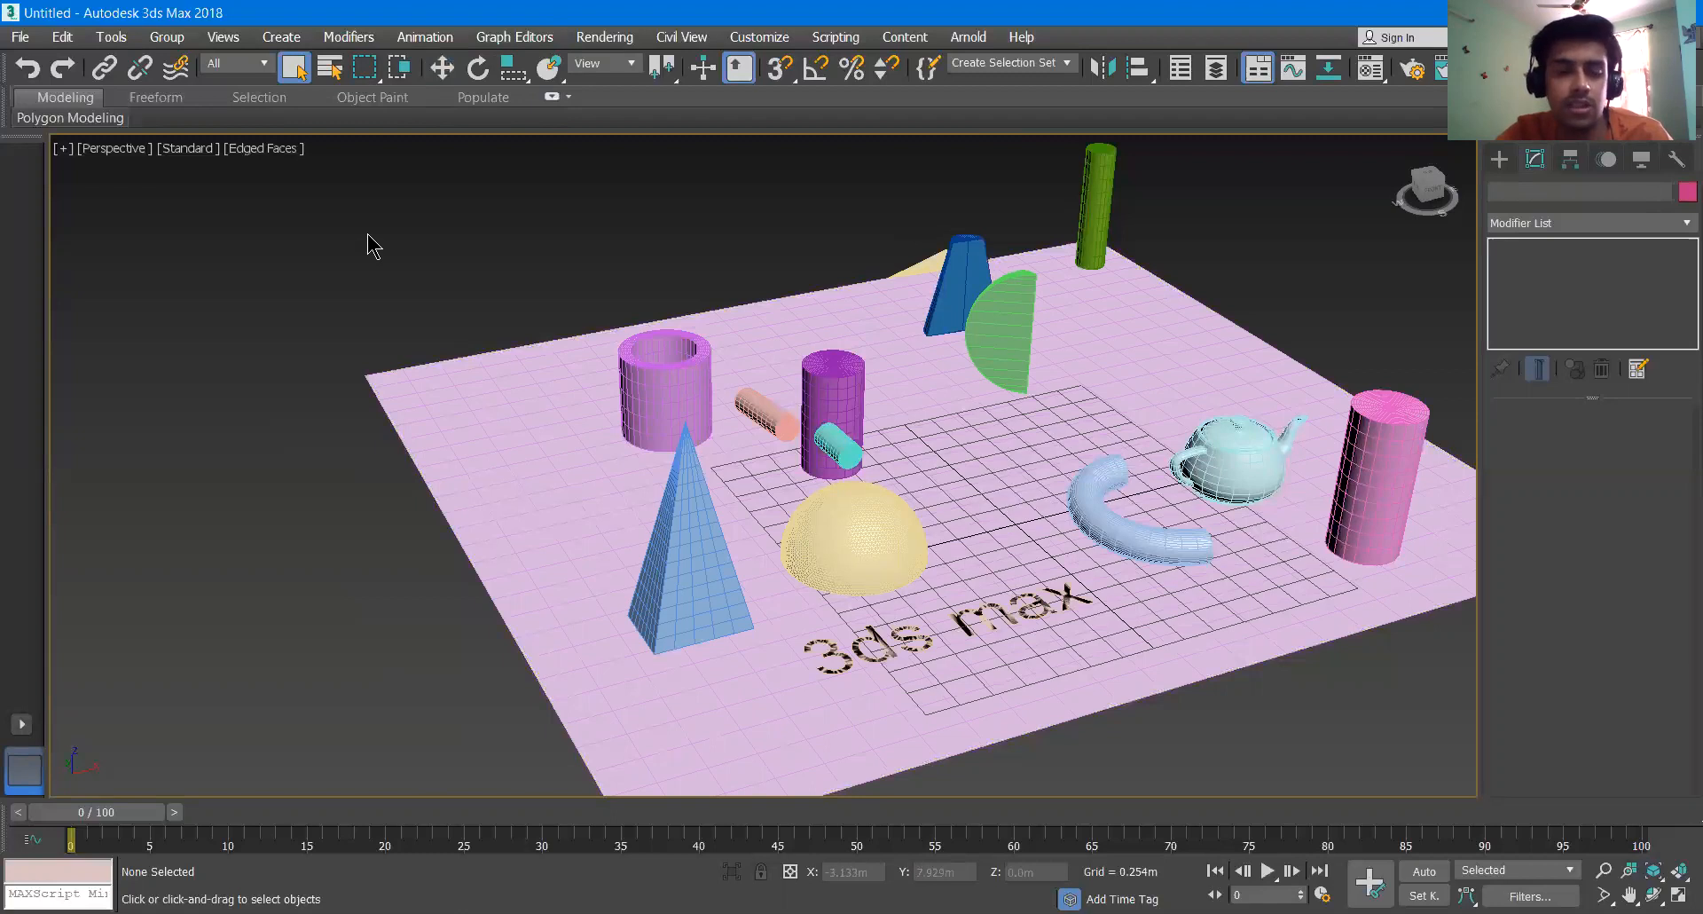
key("w")
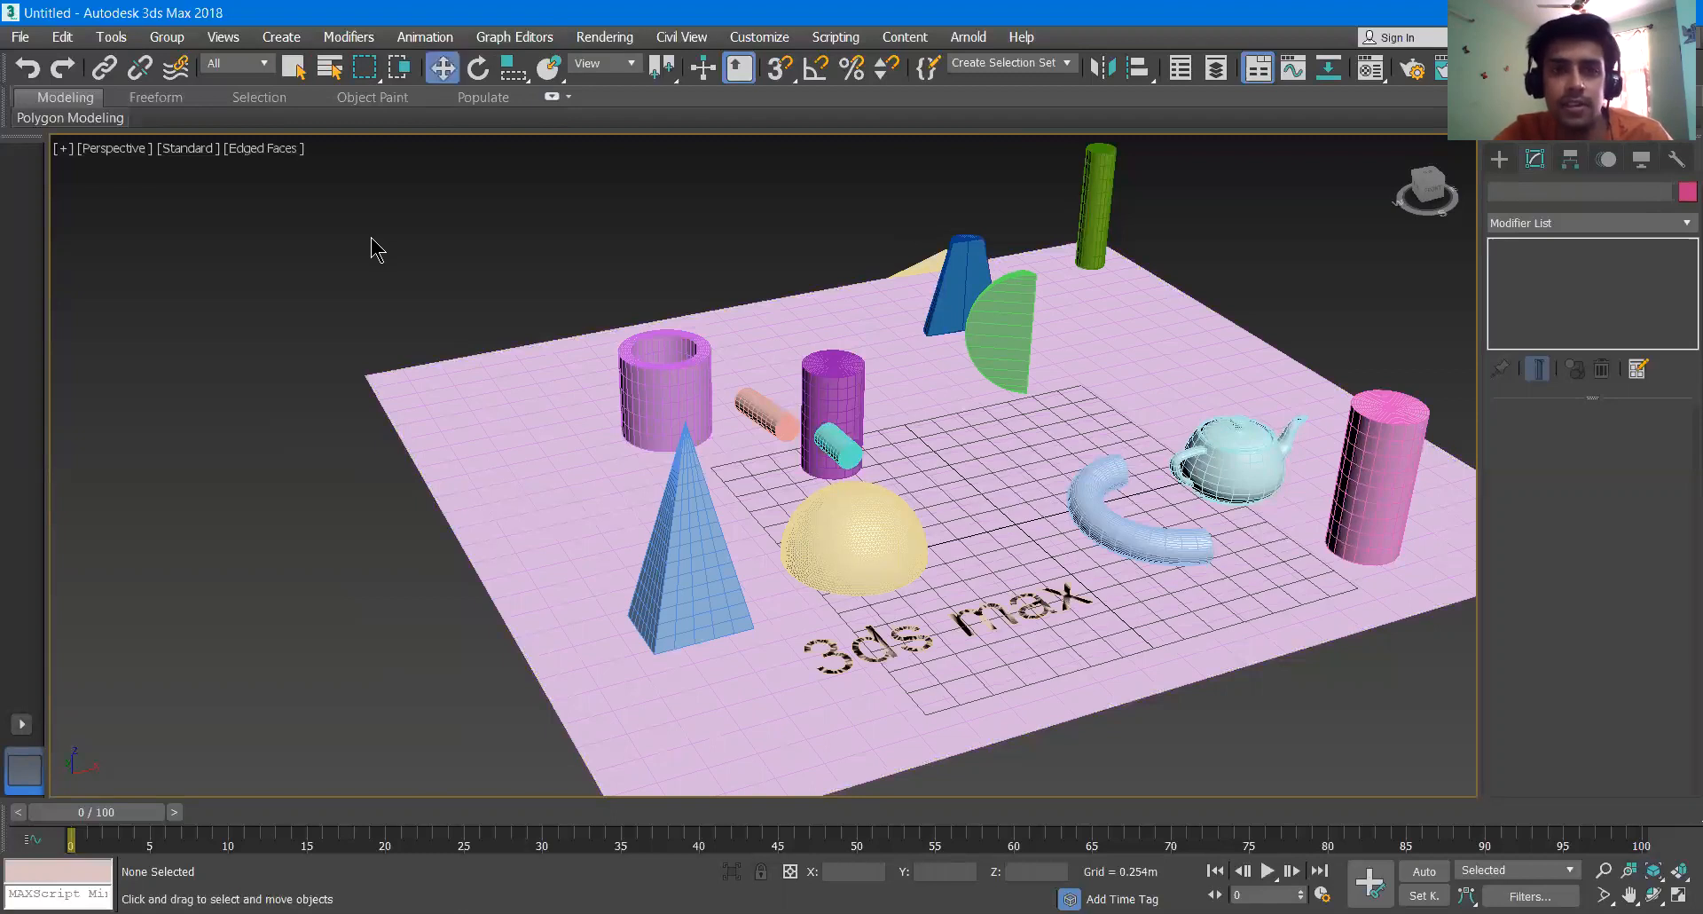
- Move the tube in the XZ plane to about X -1.986 m, Z 0.206 m
left_click(665, 385)
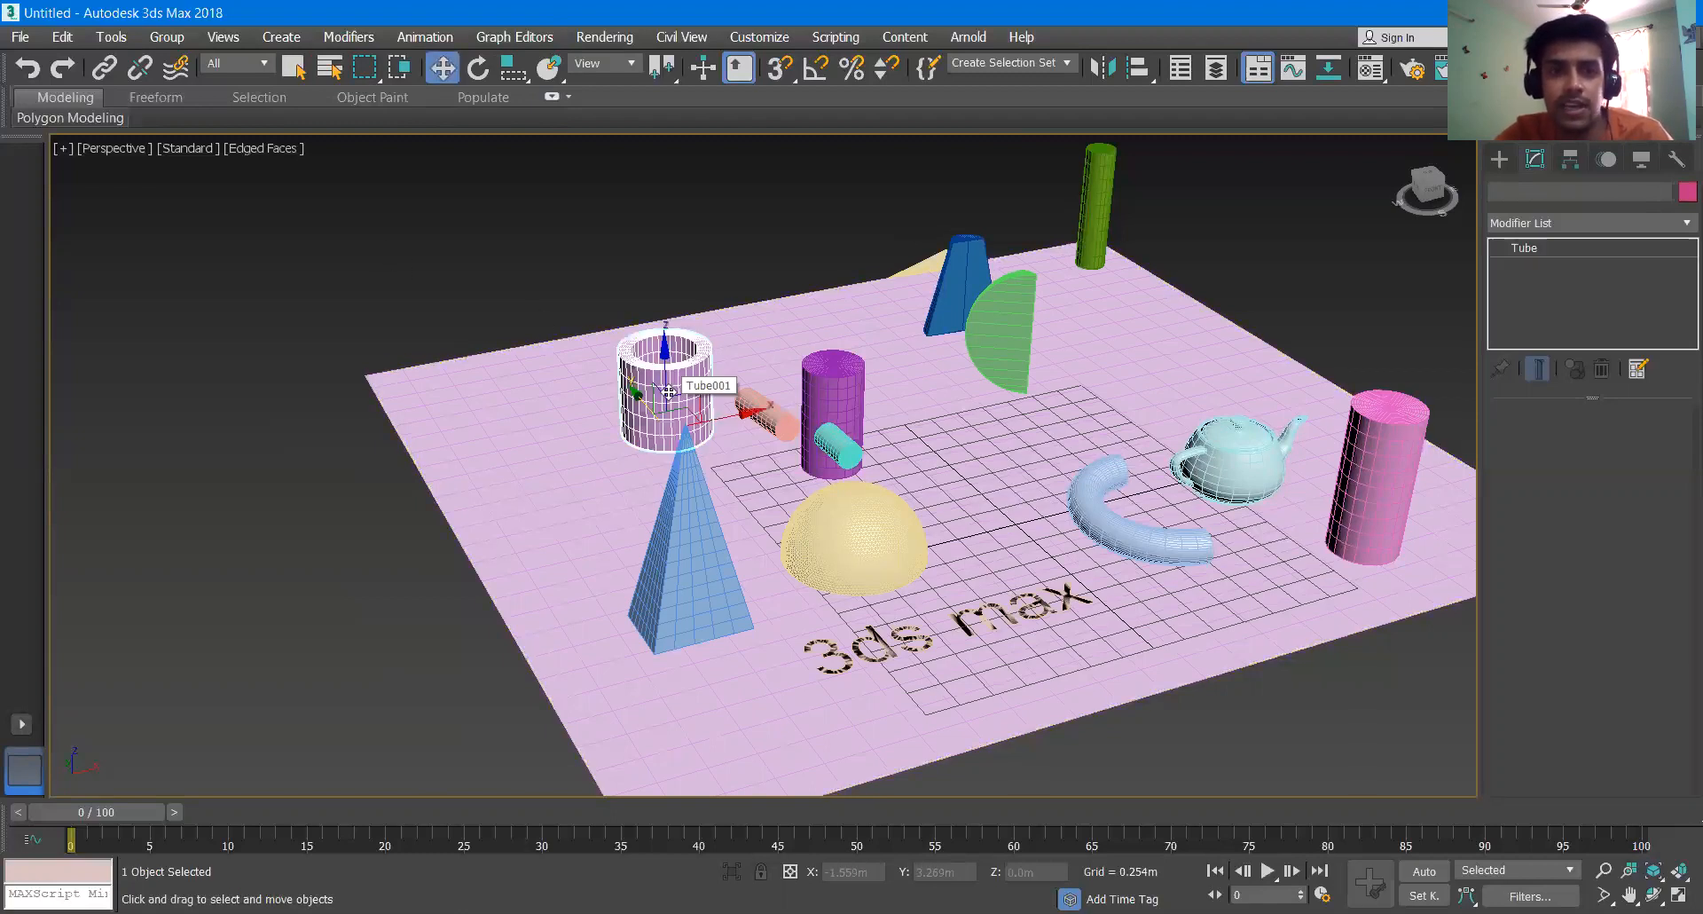
scroll(661, 394, "up", 6)
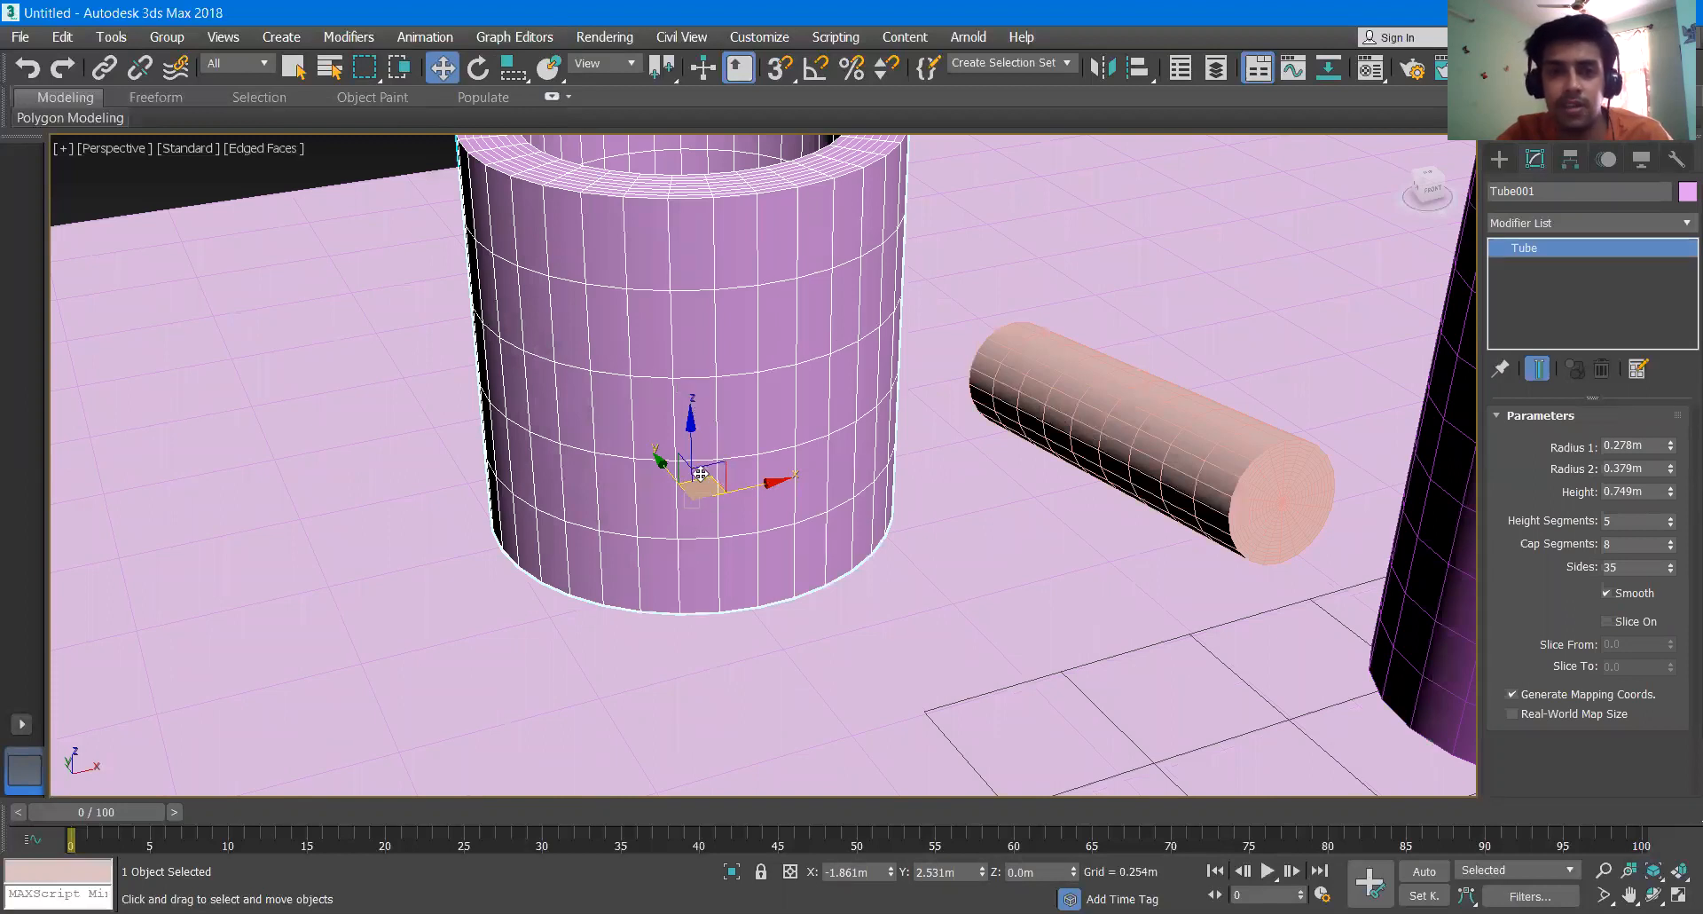
scroll(700, 474, "up", 2)
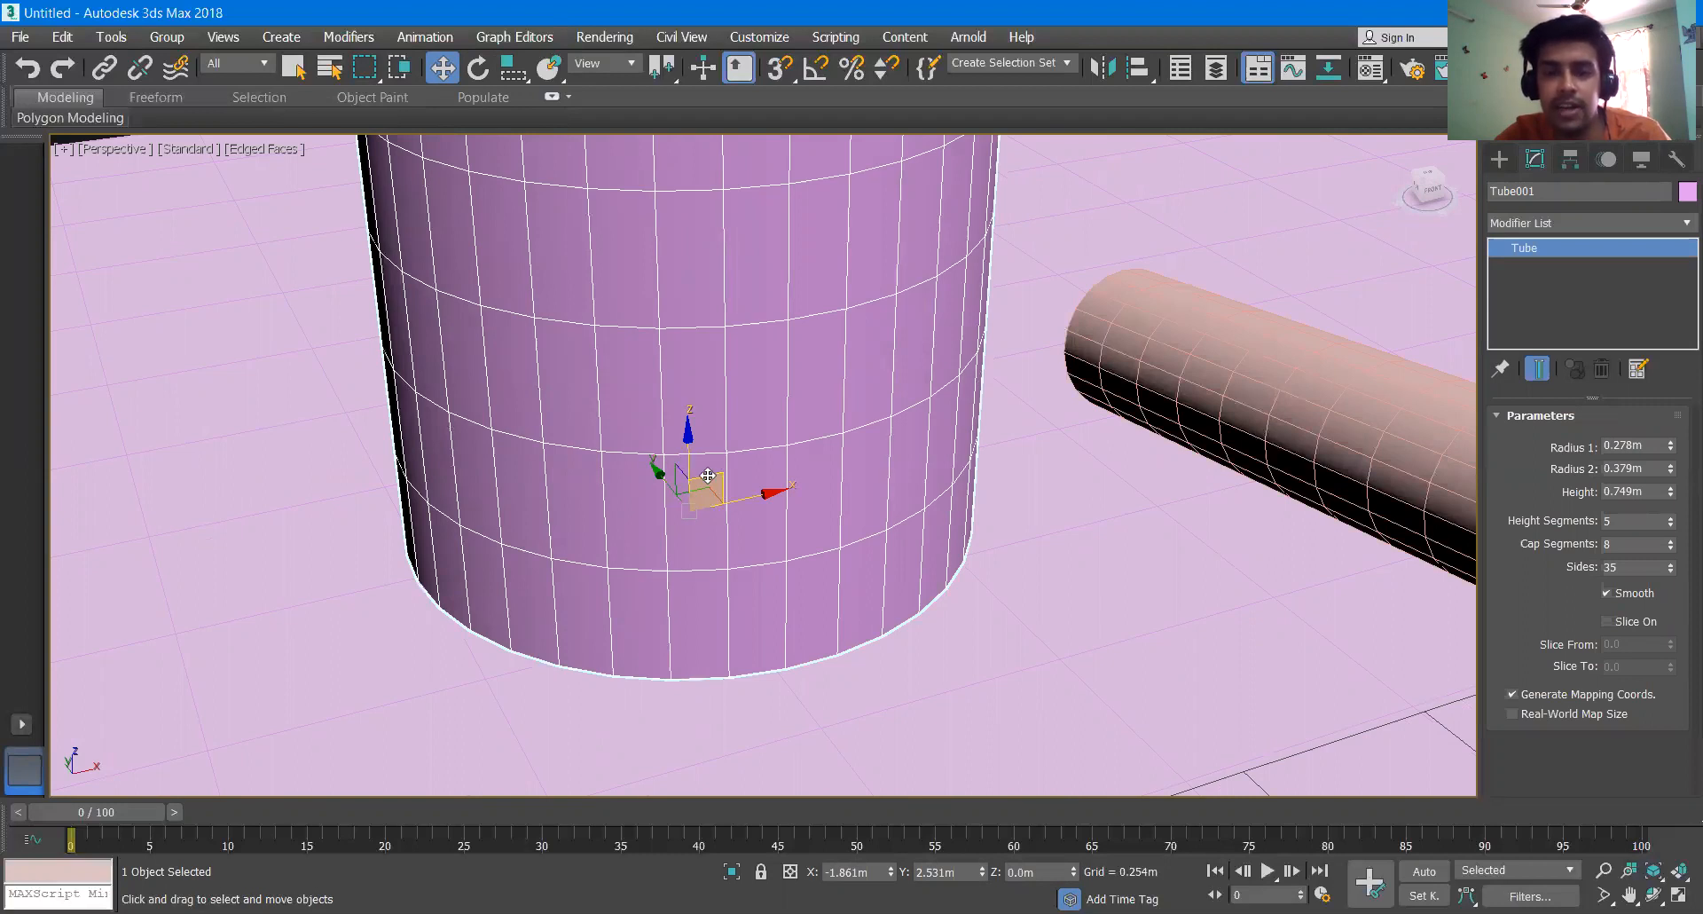
left_click_drag(708, 477, 683, 410)
scroll(708, 442, "down", 6)
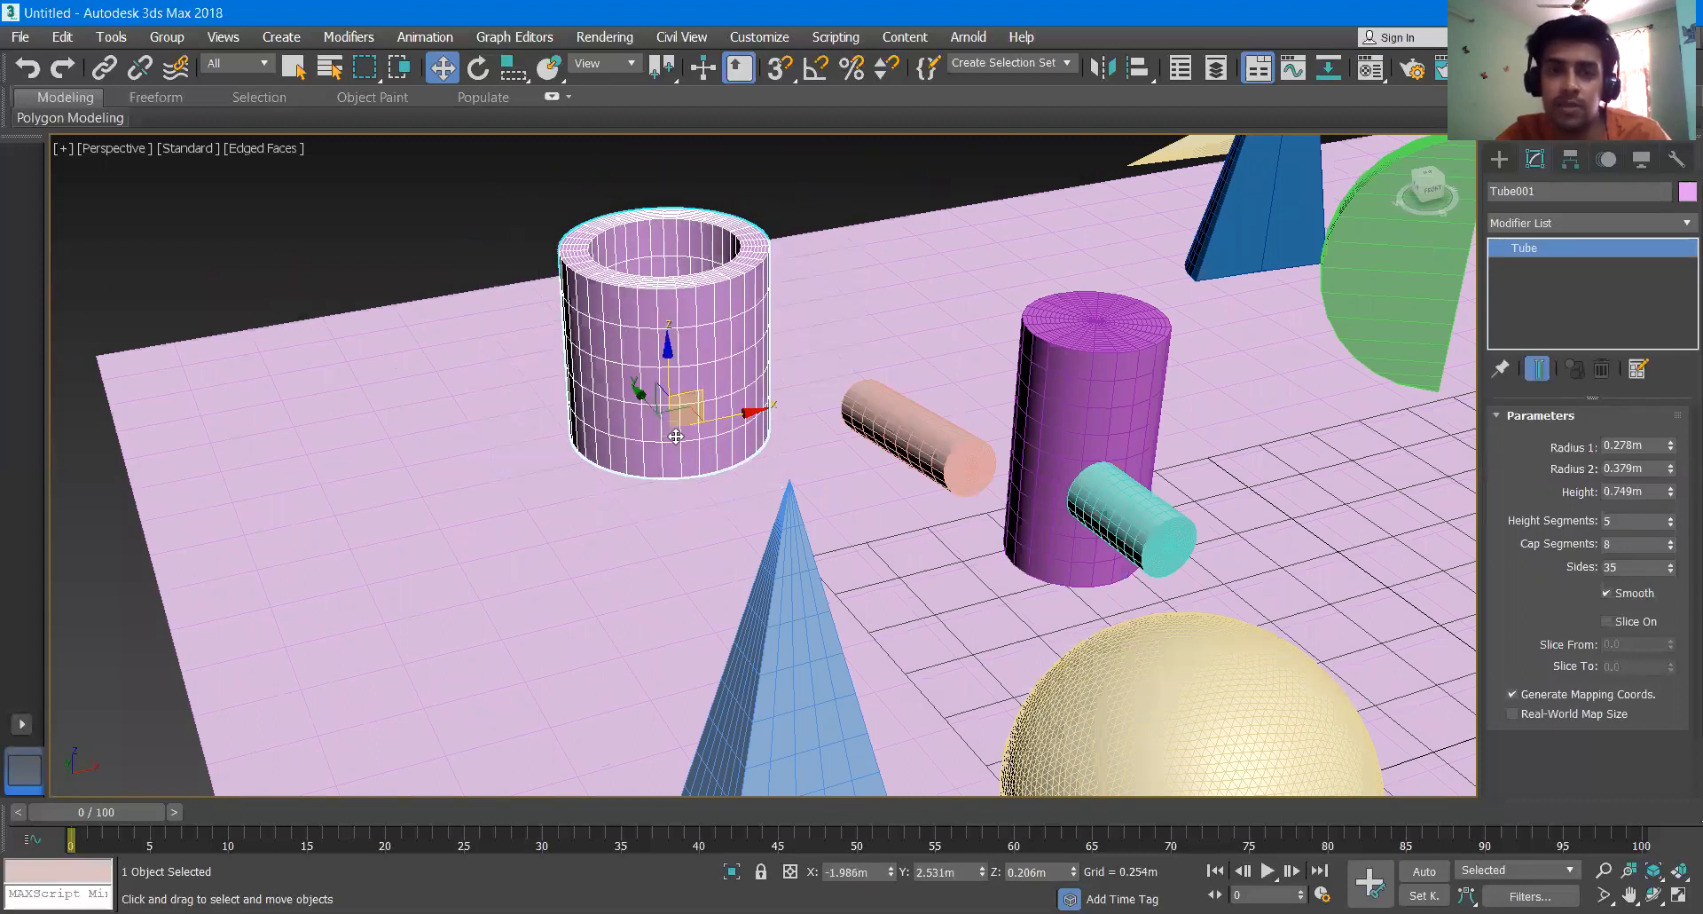
- Move the tube further along its axes and planes to about X -2.469 m, Y 2.661 m, Z 0.091 m
scroll(676, 428, "up", 3)
scroll(676, 428, "up", 3)
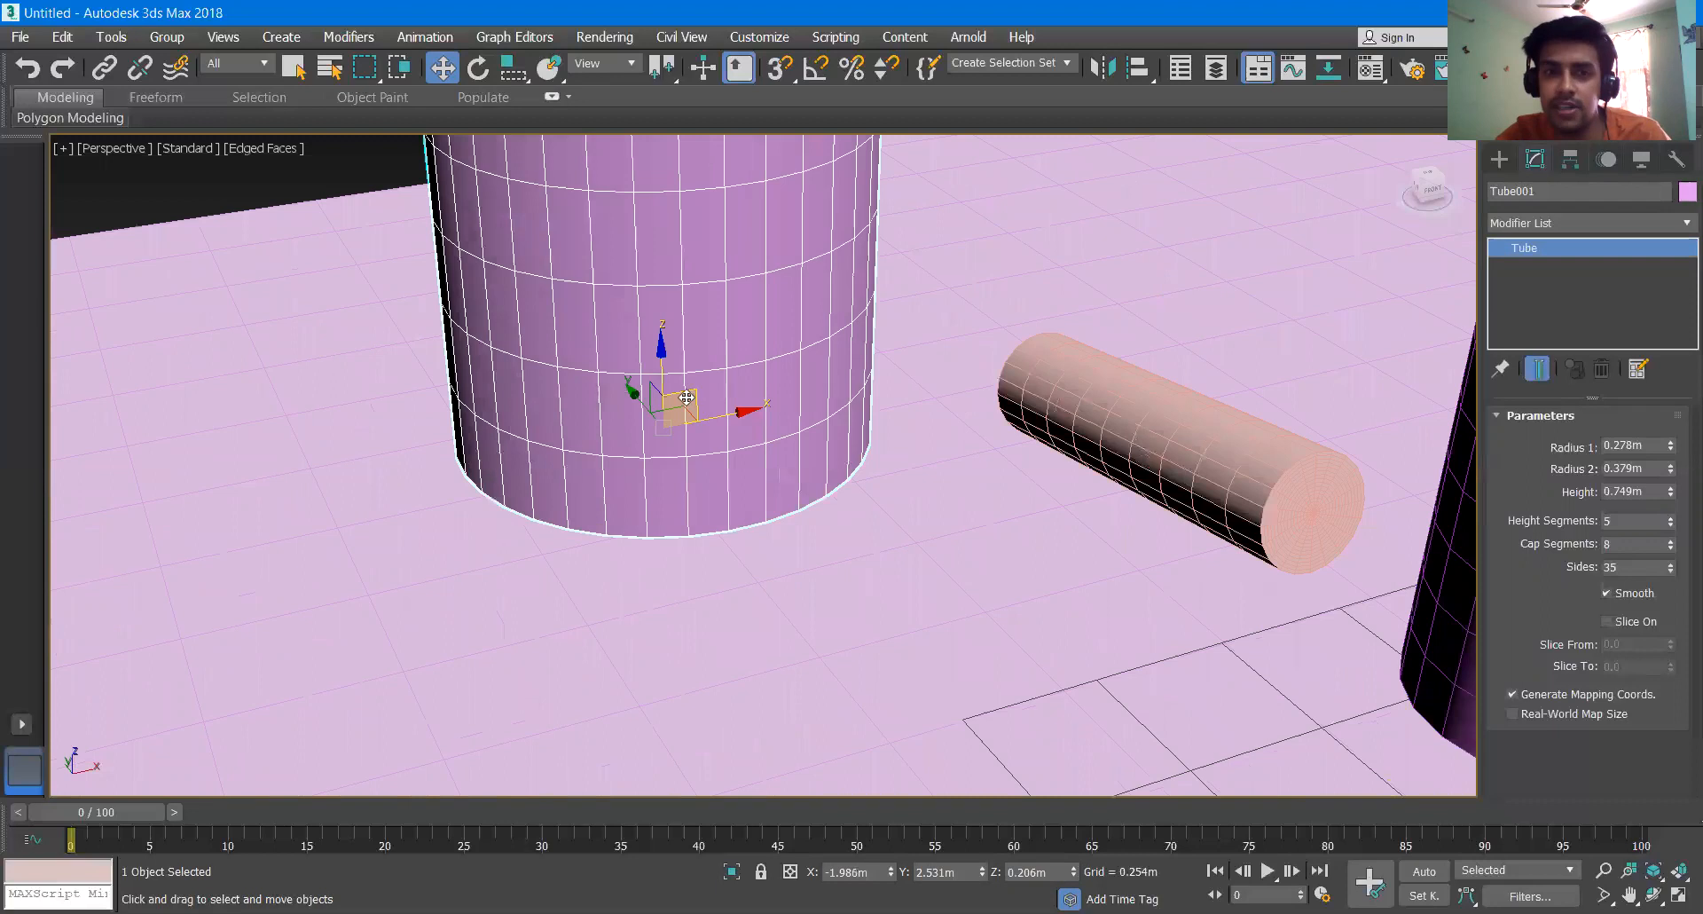
left_click_drag(656, 401, 614, 429)
scroll(770, 490, "down", 4)
scroll(559, 474, "down", 3)
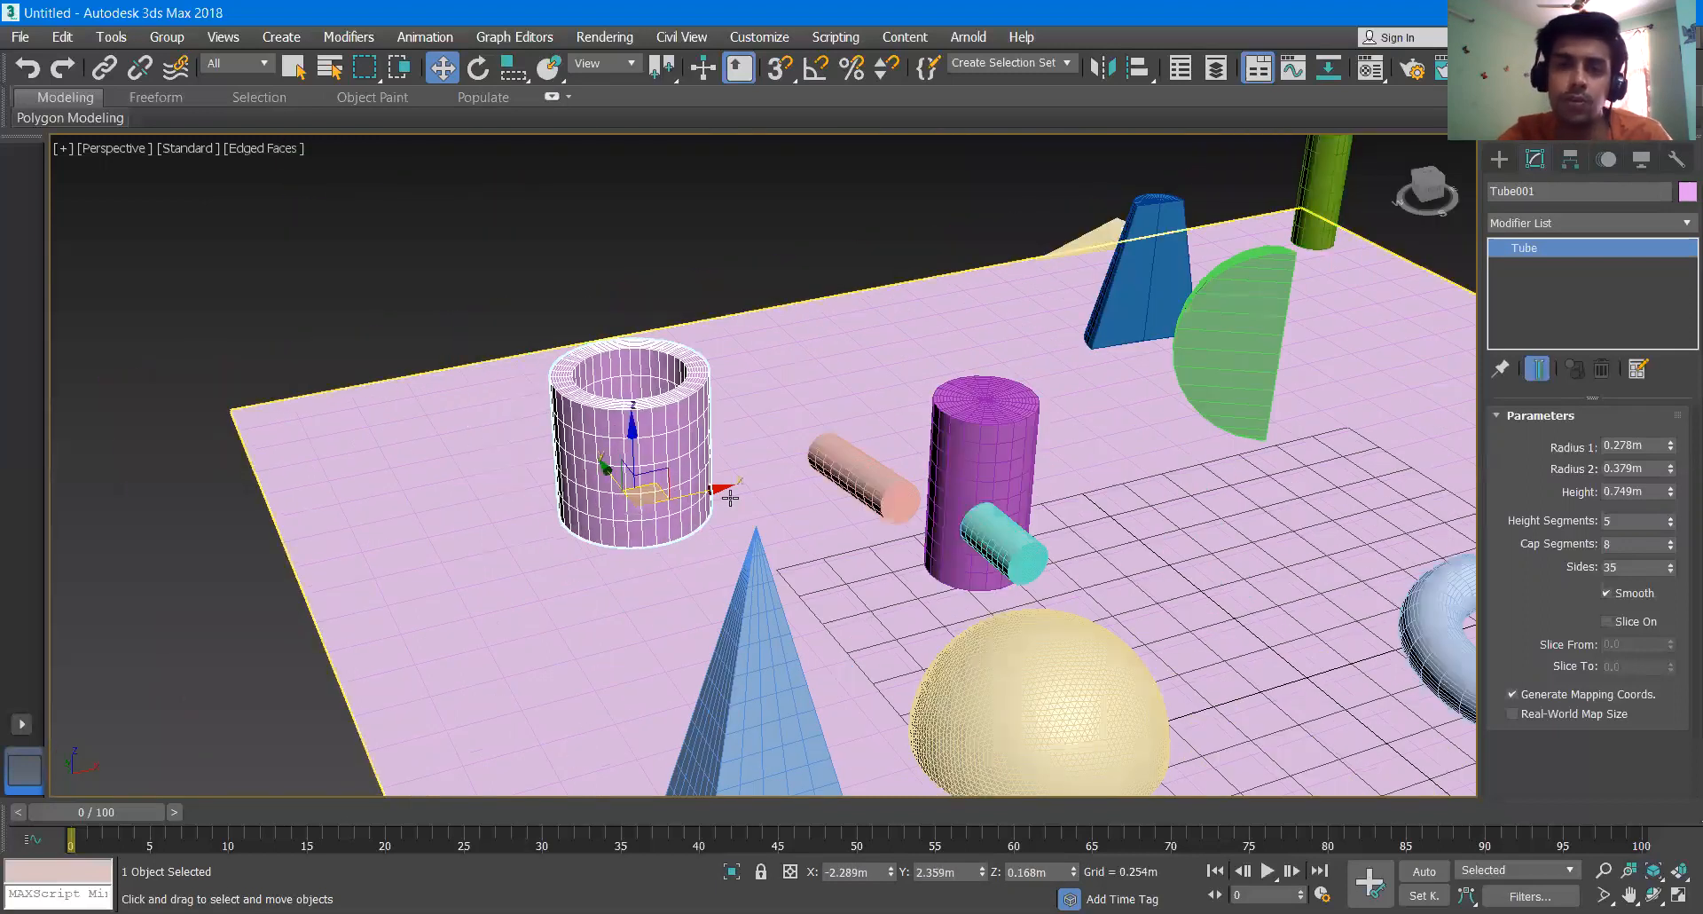
left_click_drag(723, 490, 682, 477)
left_click_drag(600, 413, 532, 465)
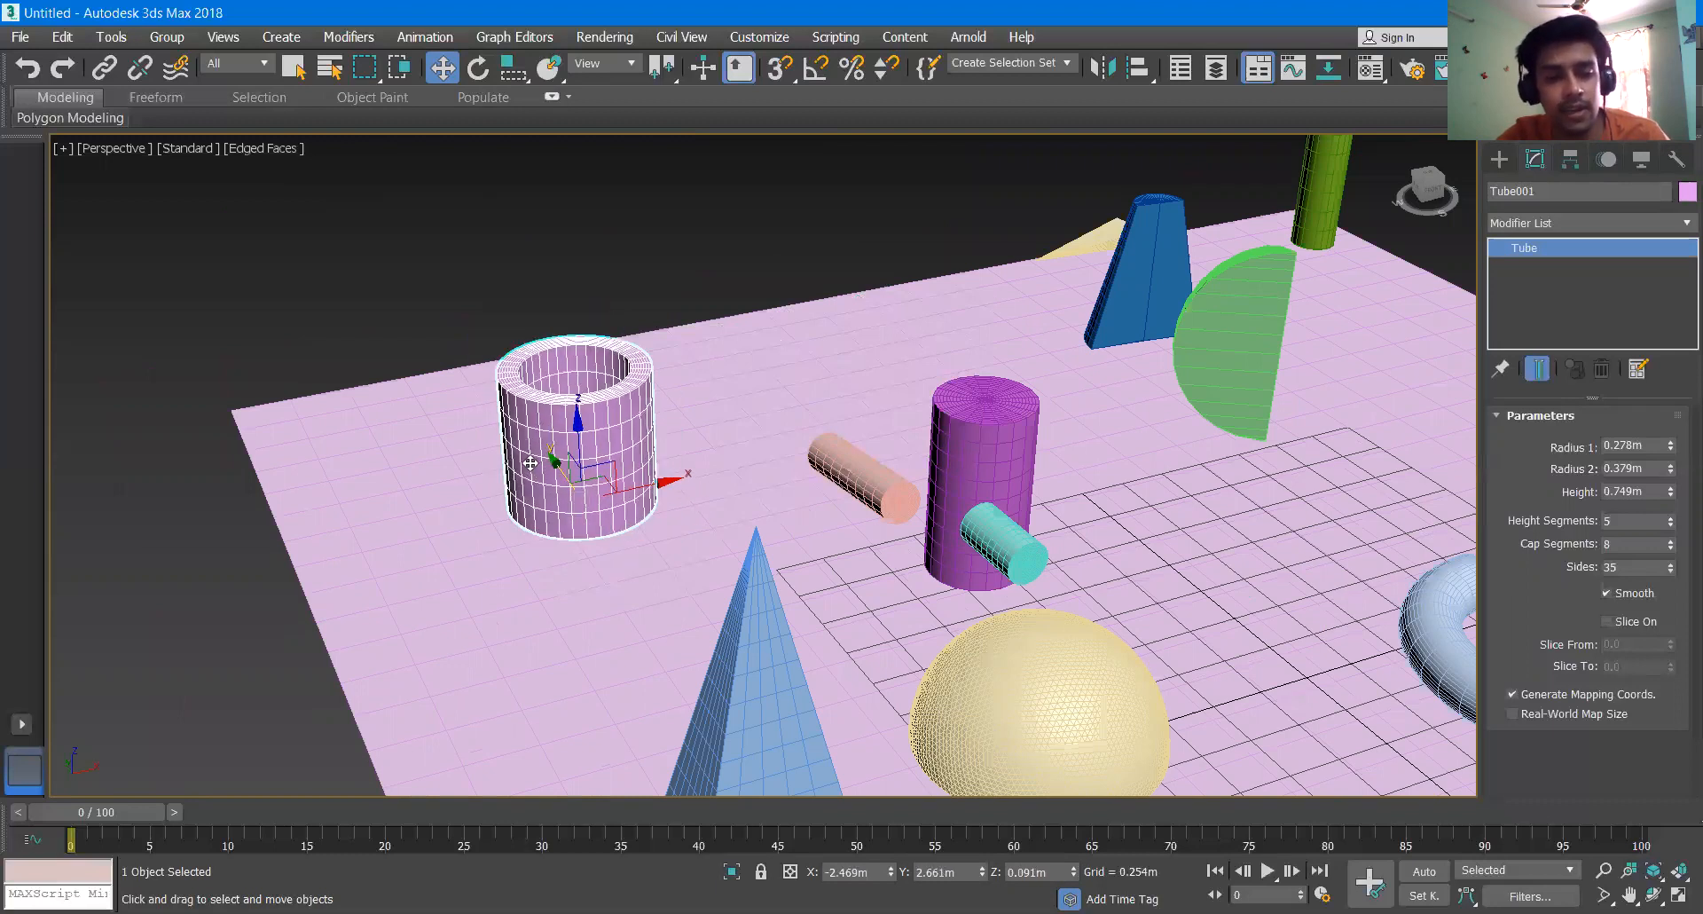
- Move the hemisphere in the Top view to about X -1.967 m, Y -0.656 m, then return to the maximized Perspective view
key("alt+w")
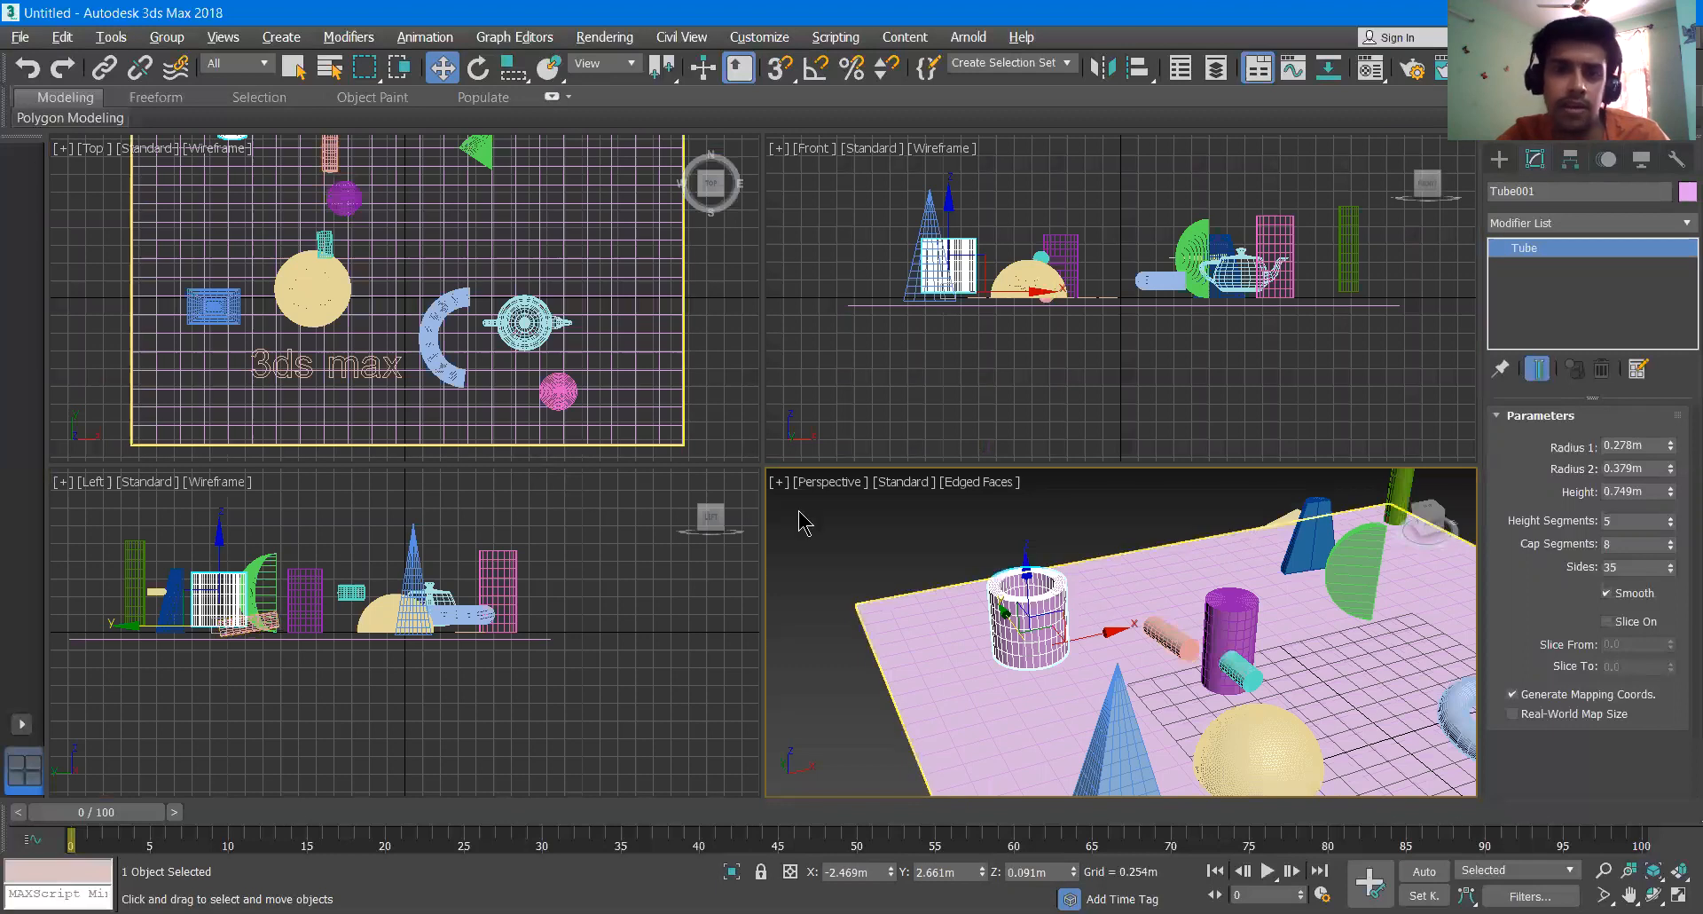
left_click(327, 296)
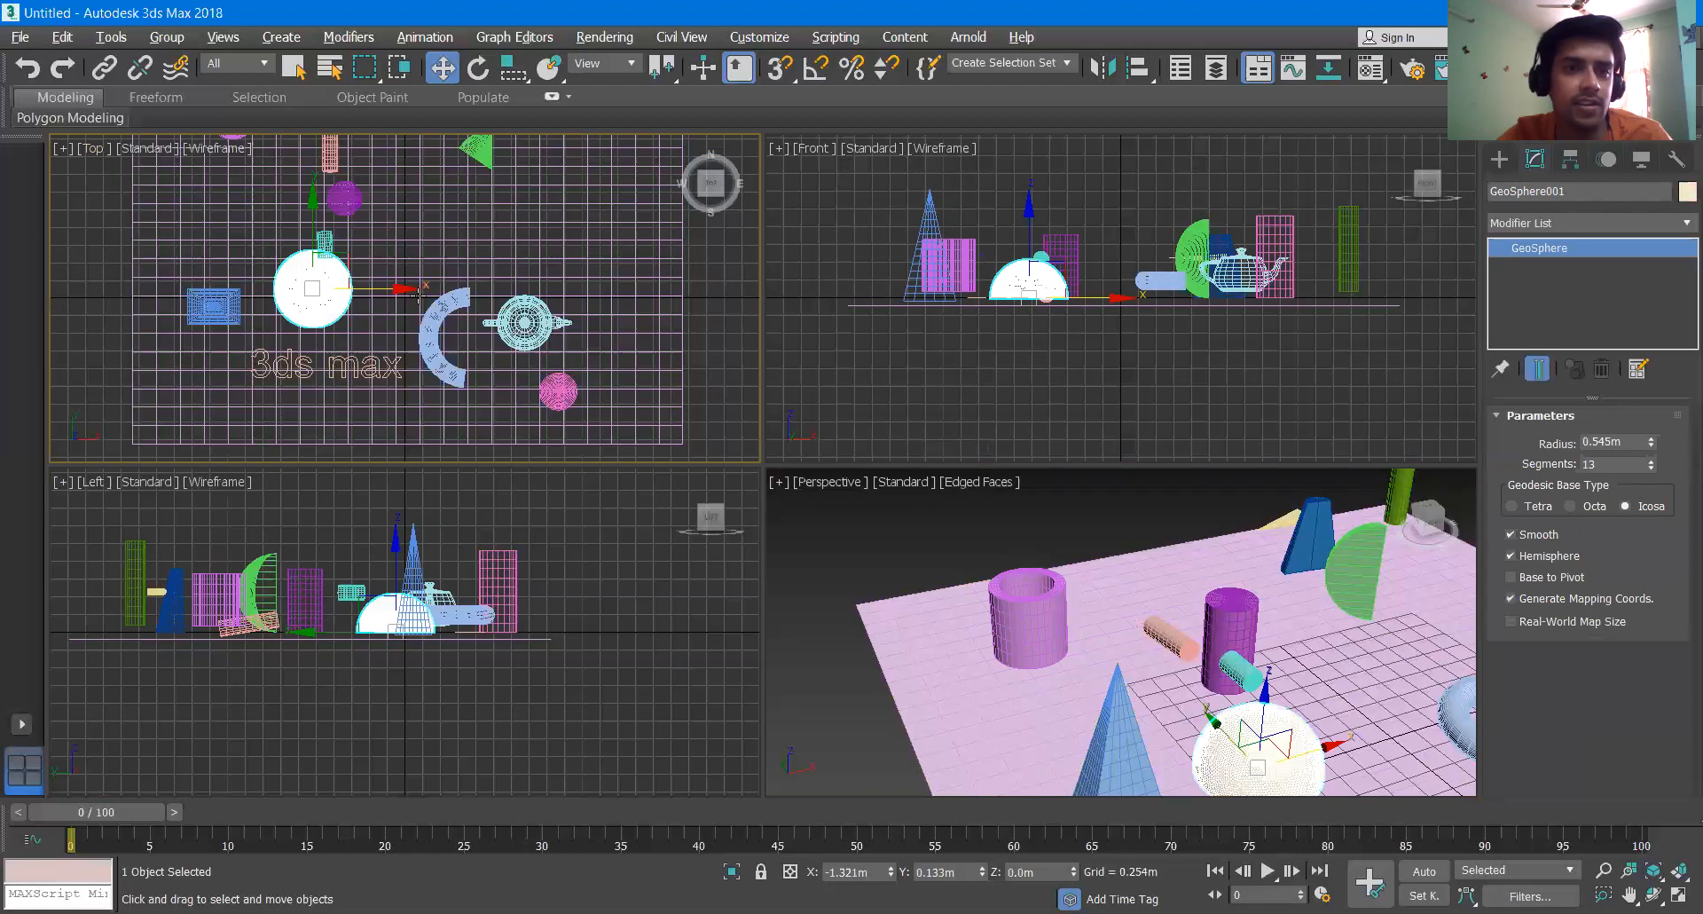
left_click_drag(417, 295, 370, 295)
left_click_drag(264, 200, 482, 275)
left_click(982, 572)
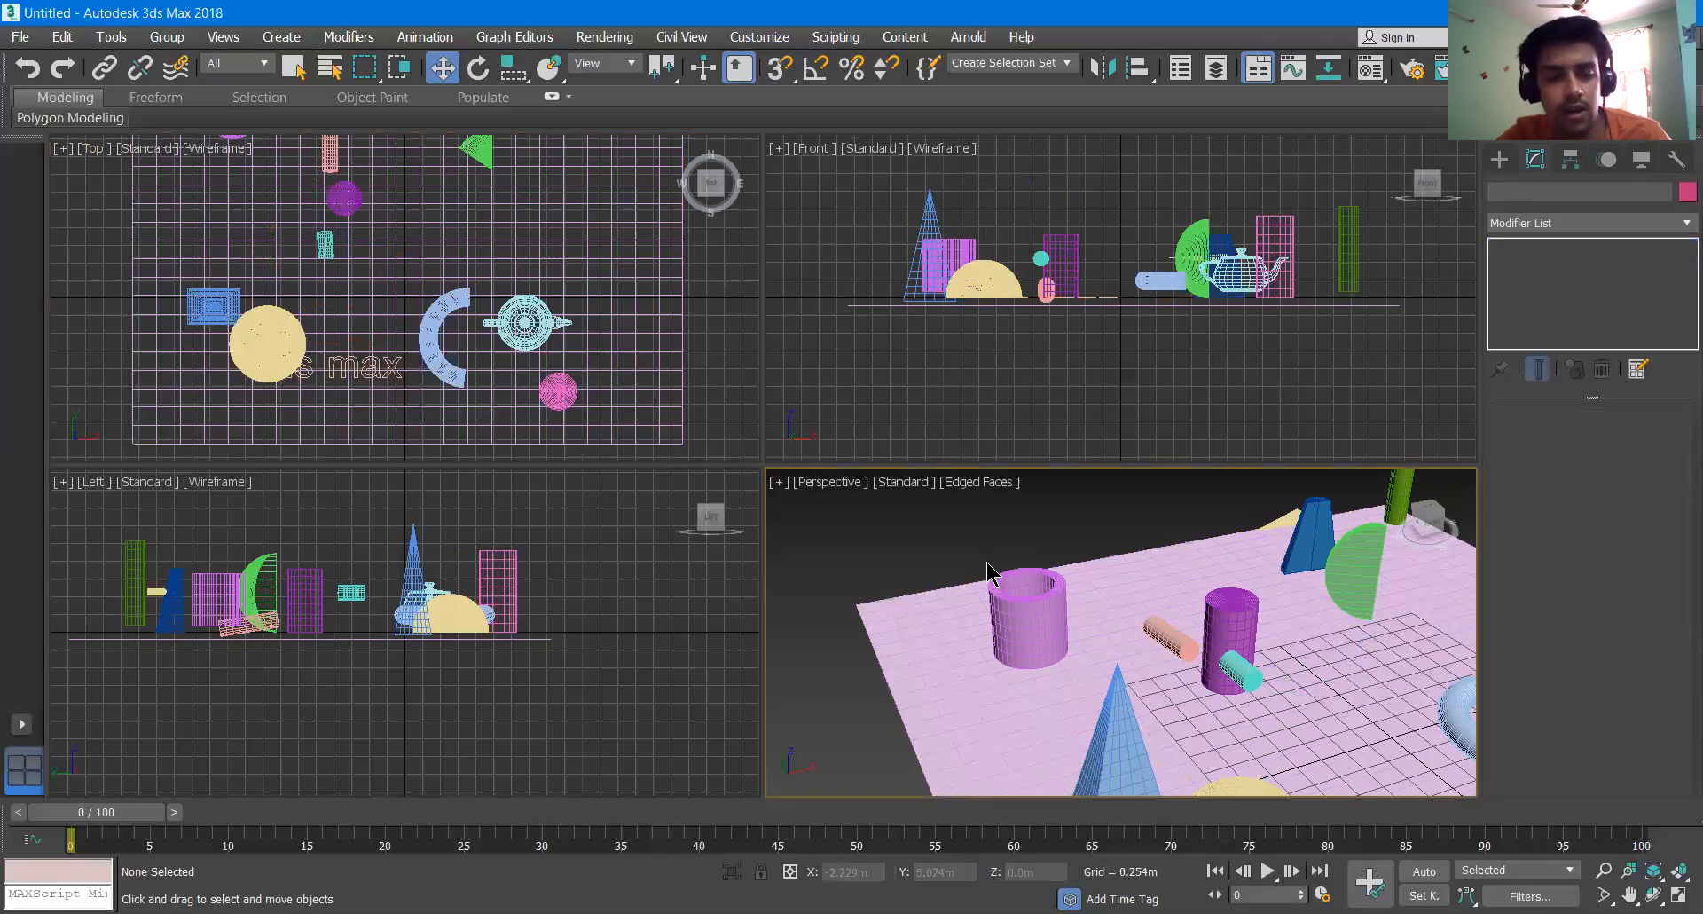
key("alt+w")
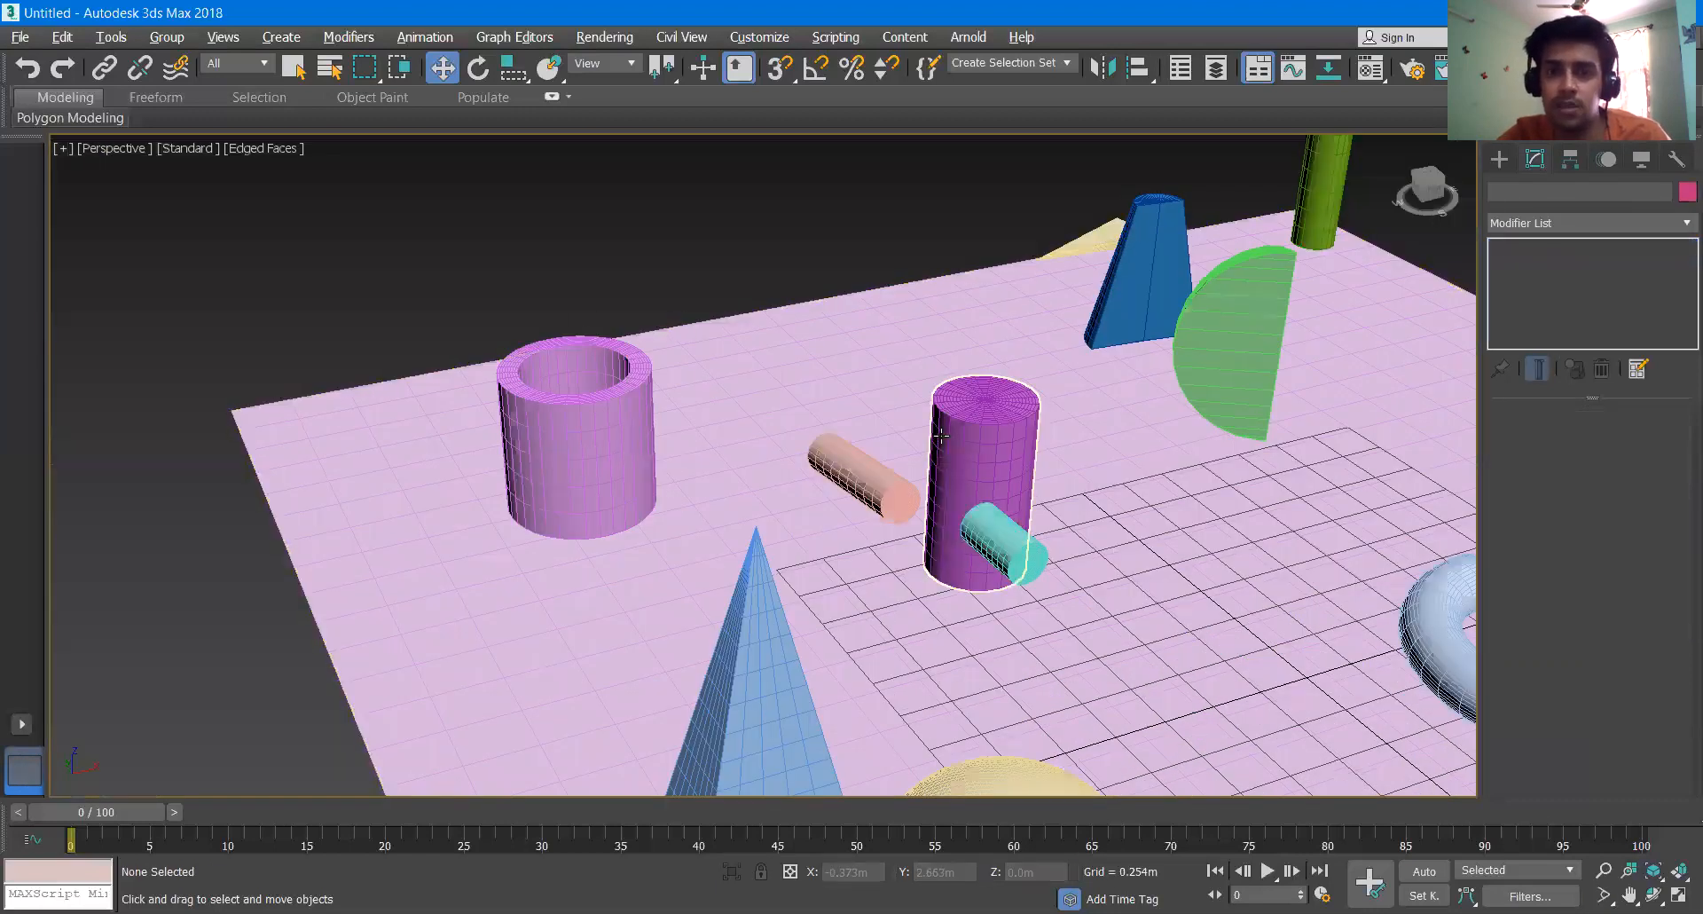
- Move the purple cylinder toward the plane's back edge, to about X -0.005 m, Y 3.433 m
left_click(976, 447)
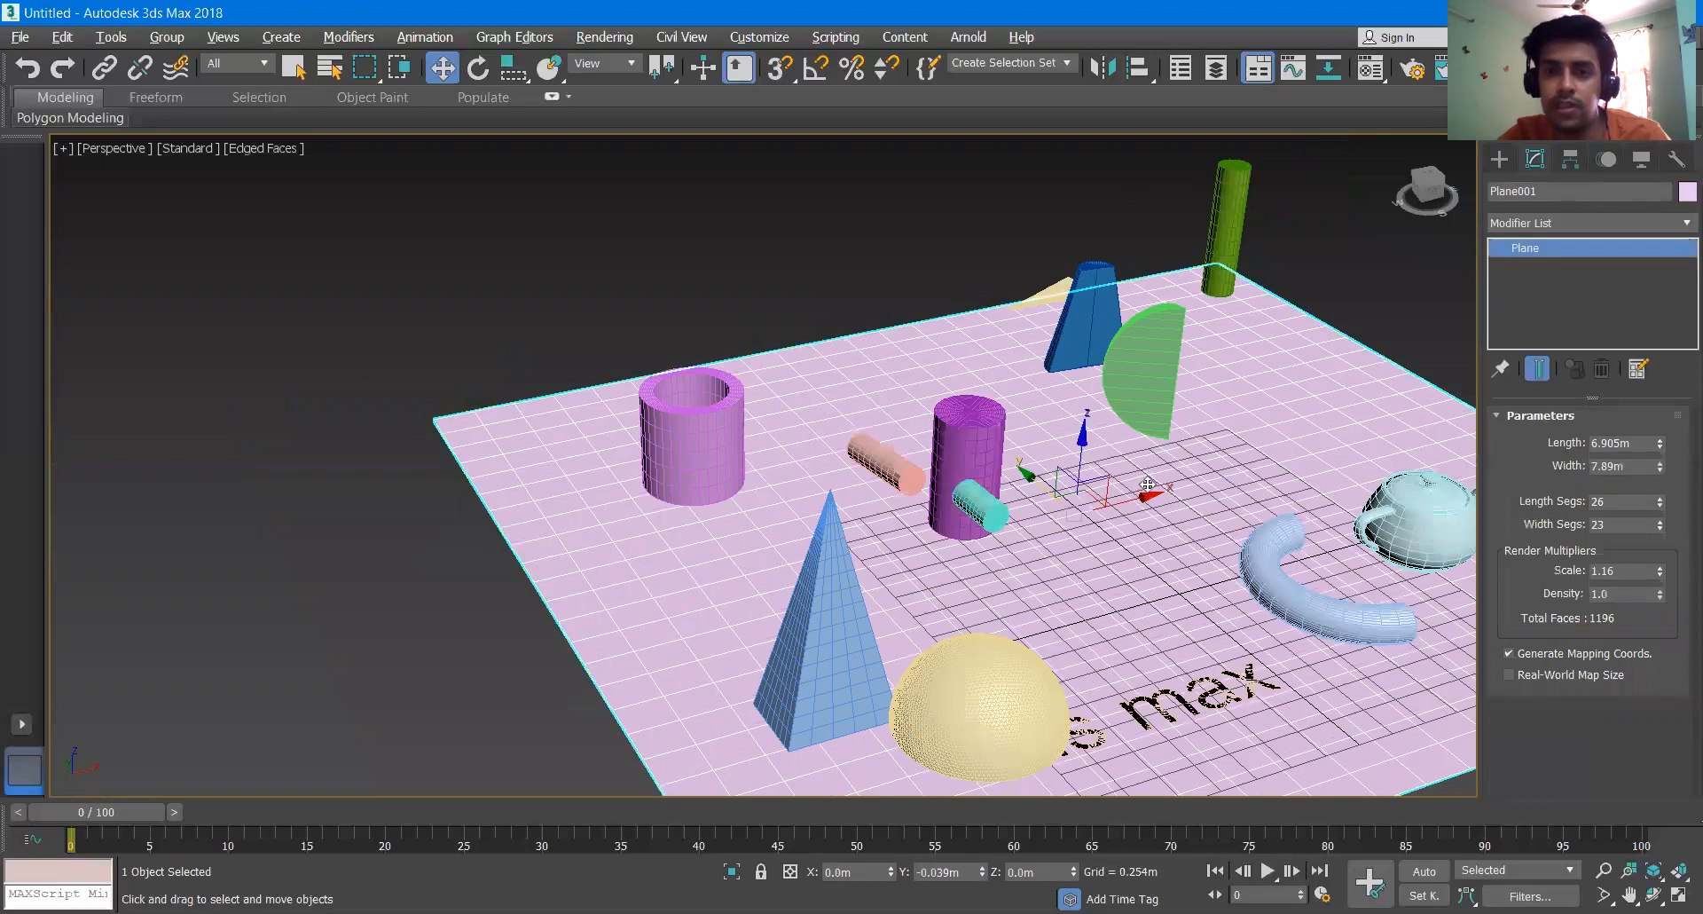
left_click_drag(1004, 493, 1055, 434)
left_click_drag(909, 354, 911, 356)
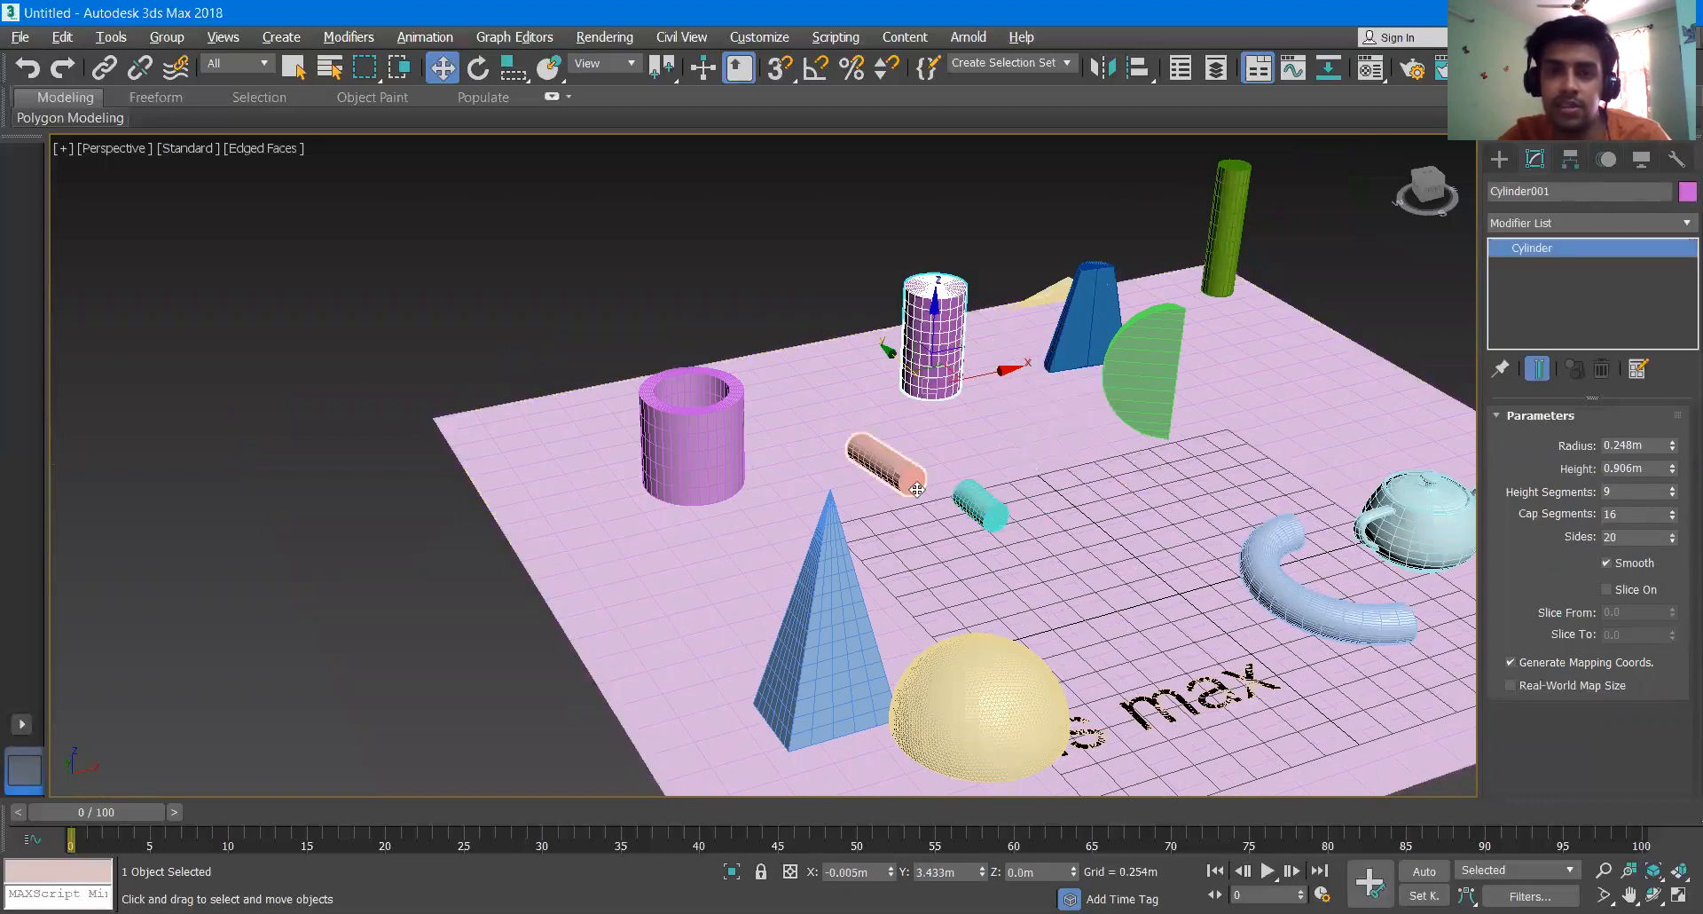
- Move the peach cylinder to about X -3.639 m, Y 2.656 m and the teal one to about X -1.155 m, Y 2.296 m, Z 0.567 m
left_click(880, 459)
left_click_drag(880, 459, 565, 529)
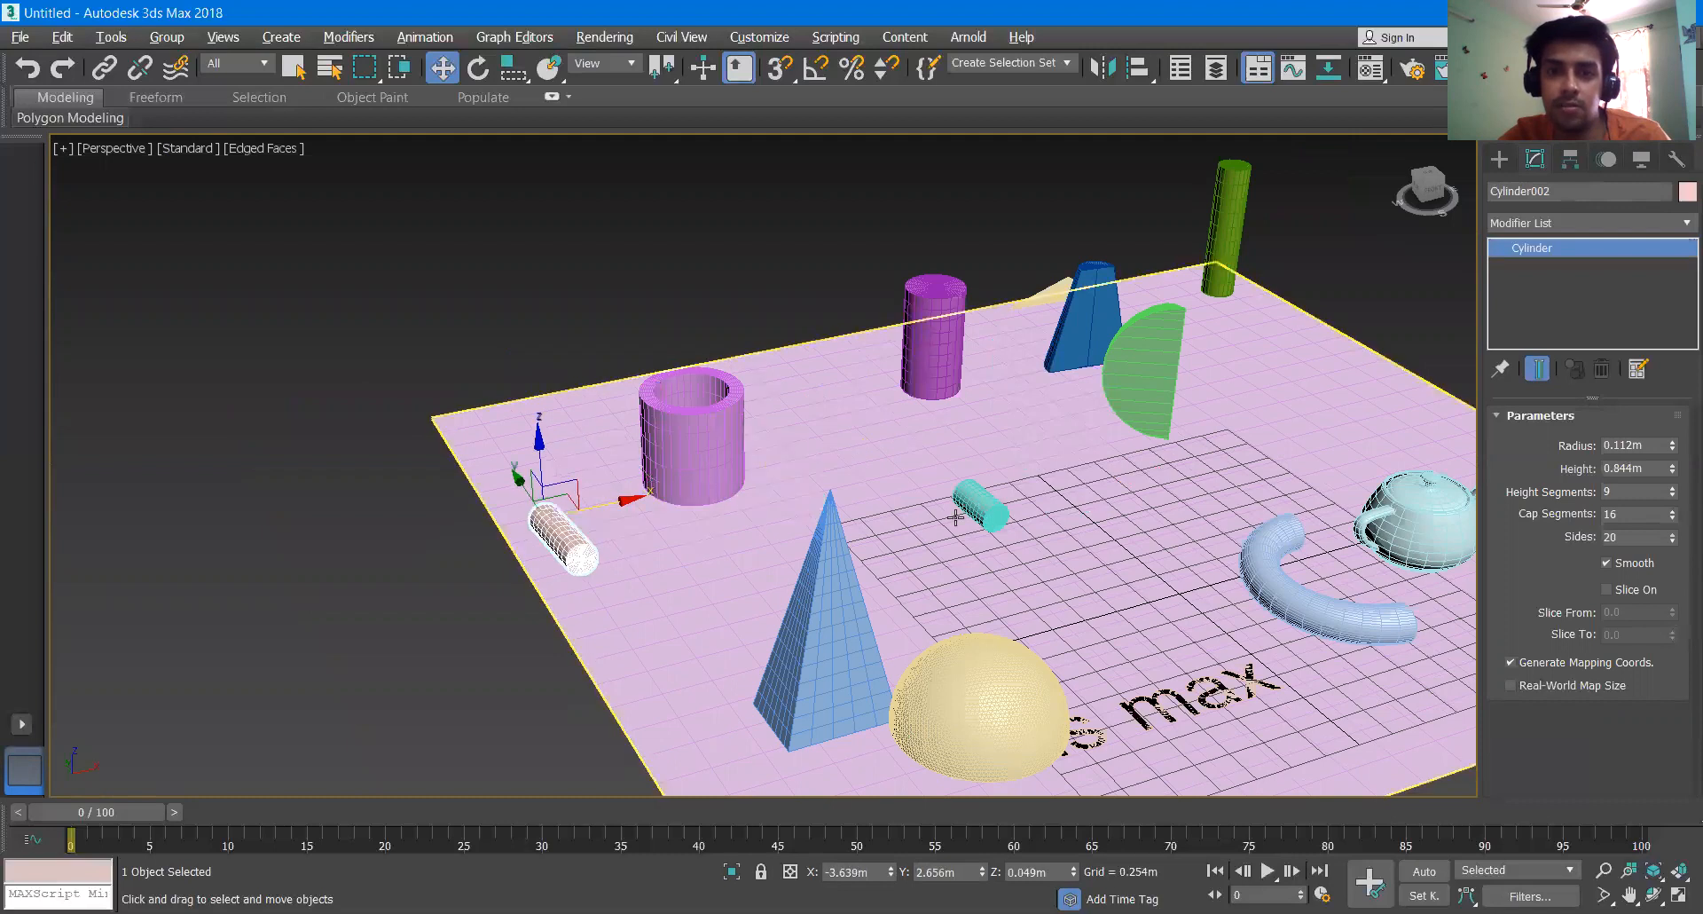
left_click(976, 501)
left_click_drag(929, 458, 811, 386)
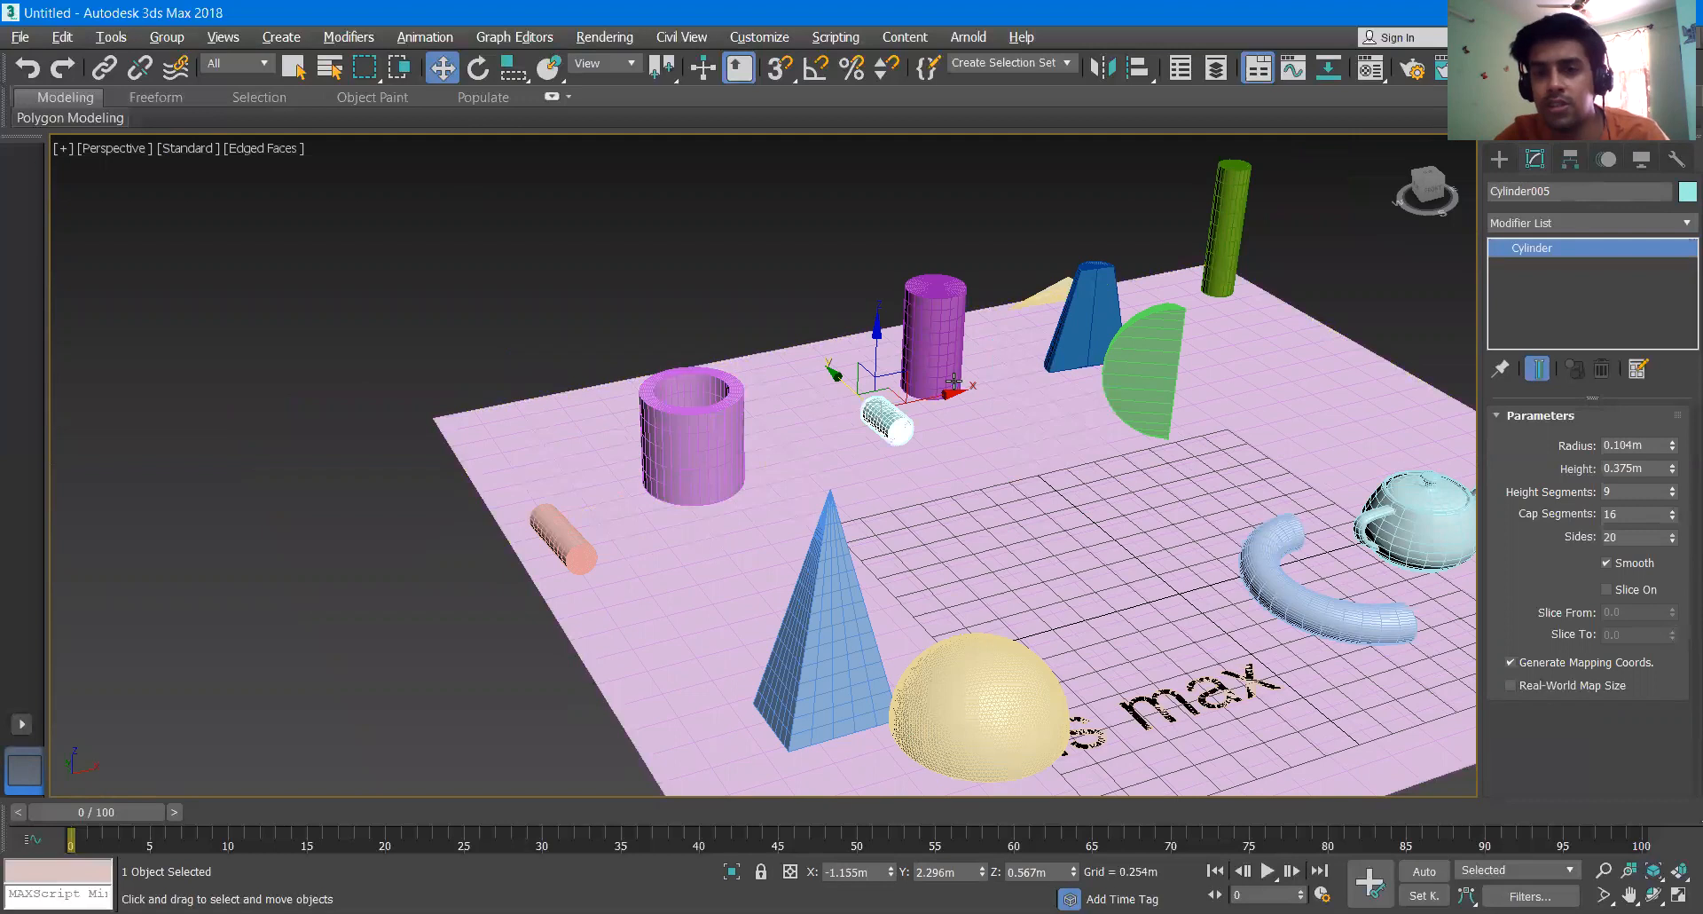
middle_click_drag(1176, 485, 1053, 438)
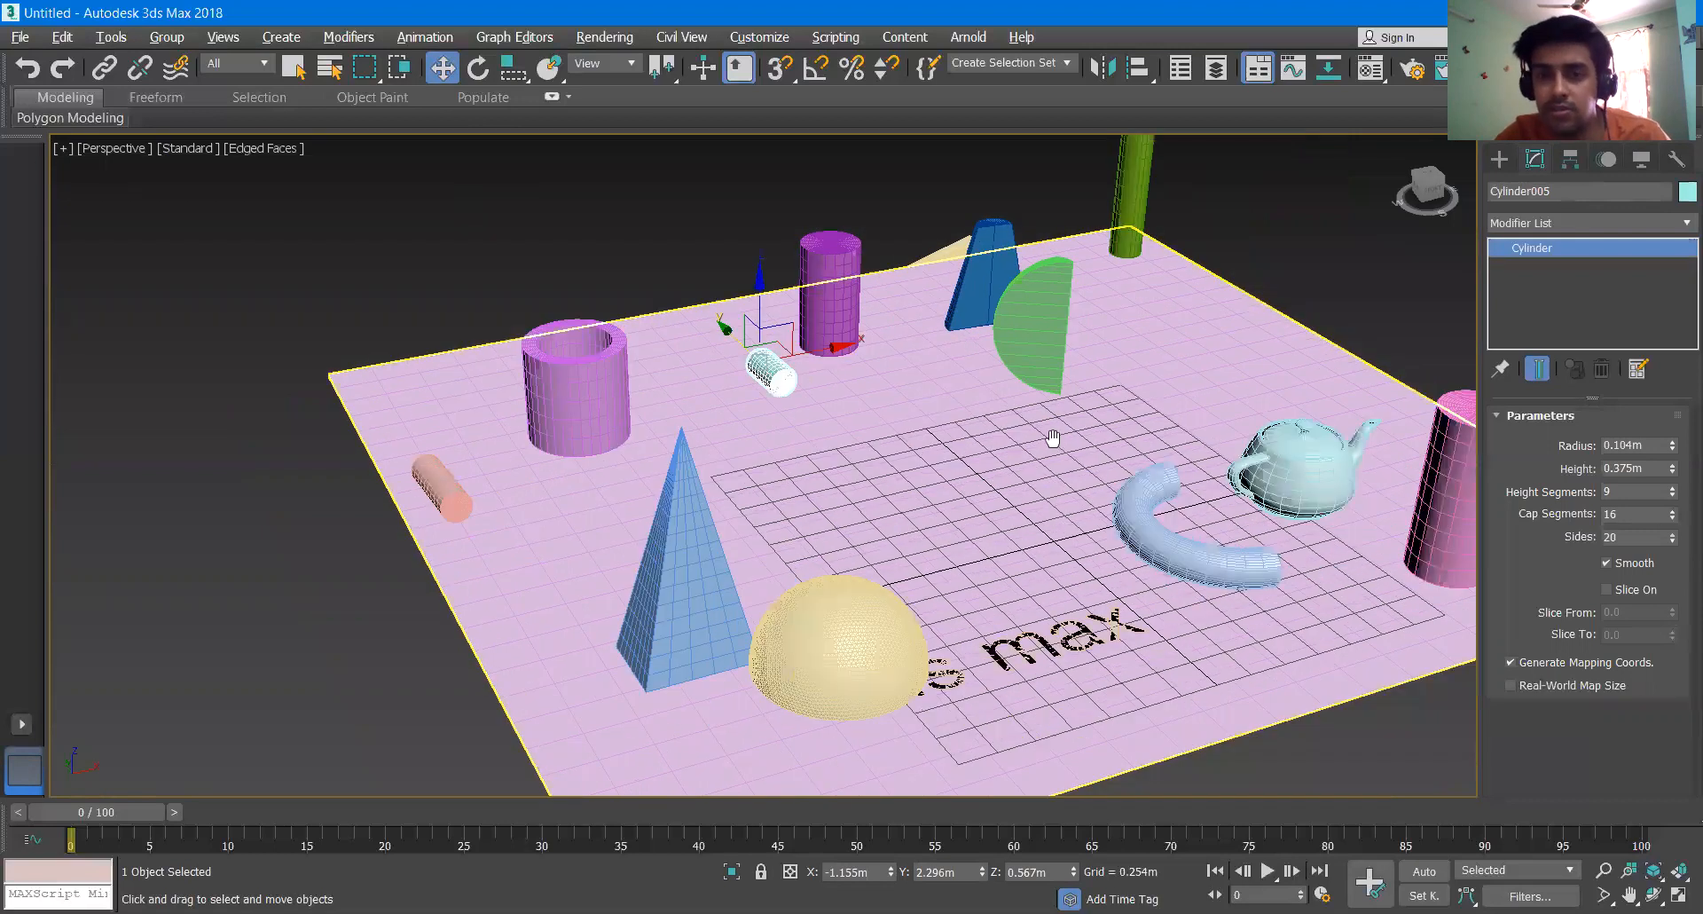
- Lower the ground plane to about Z -0.175 m and move the pyramid to about X -2.741 m, Y 1.045 m, Z -0.038 m
left_click(578, 522)
left_click_drag(970, 416, 945, 391)
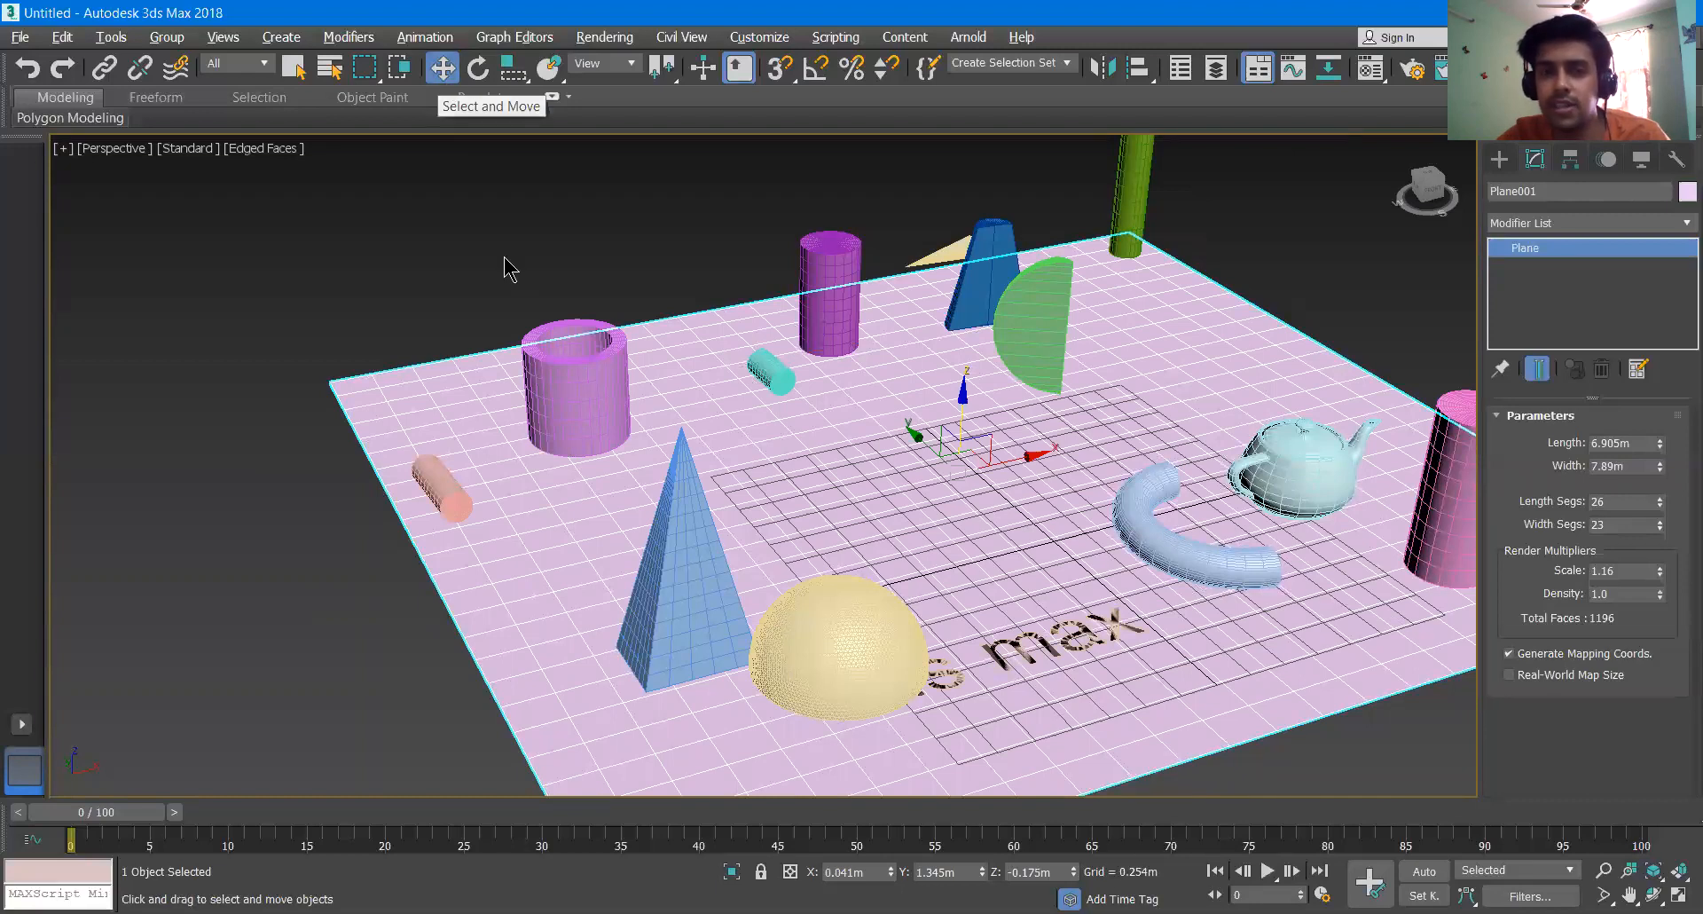
left_click(683, 572)
left_click_drag(654, 613, 590, 522)
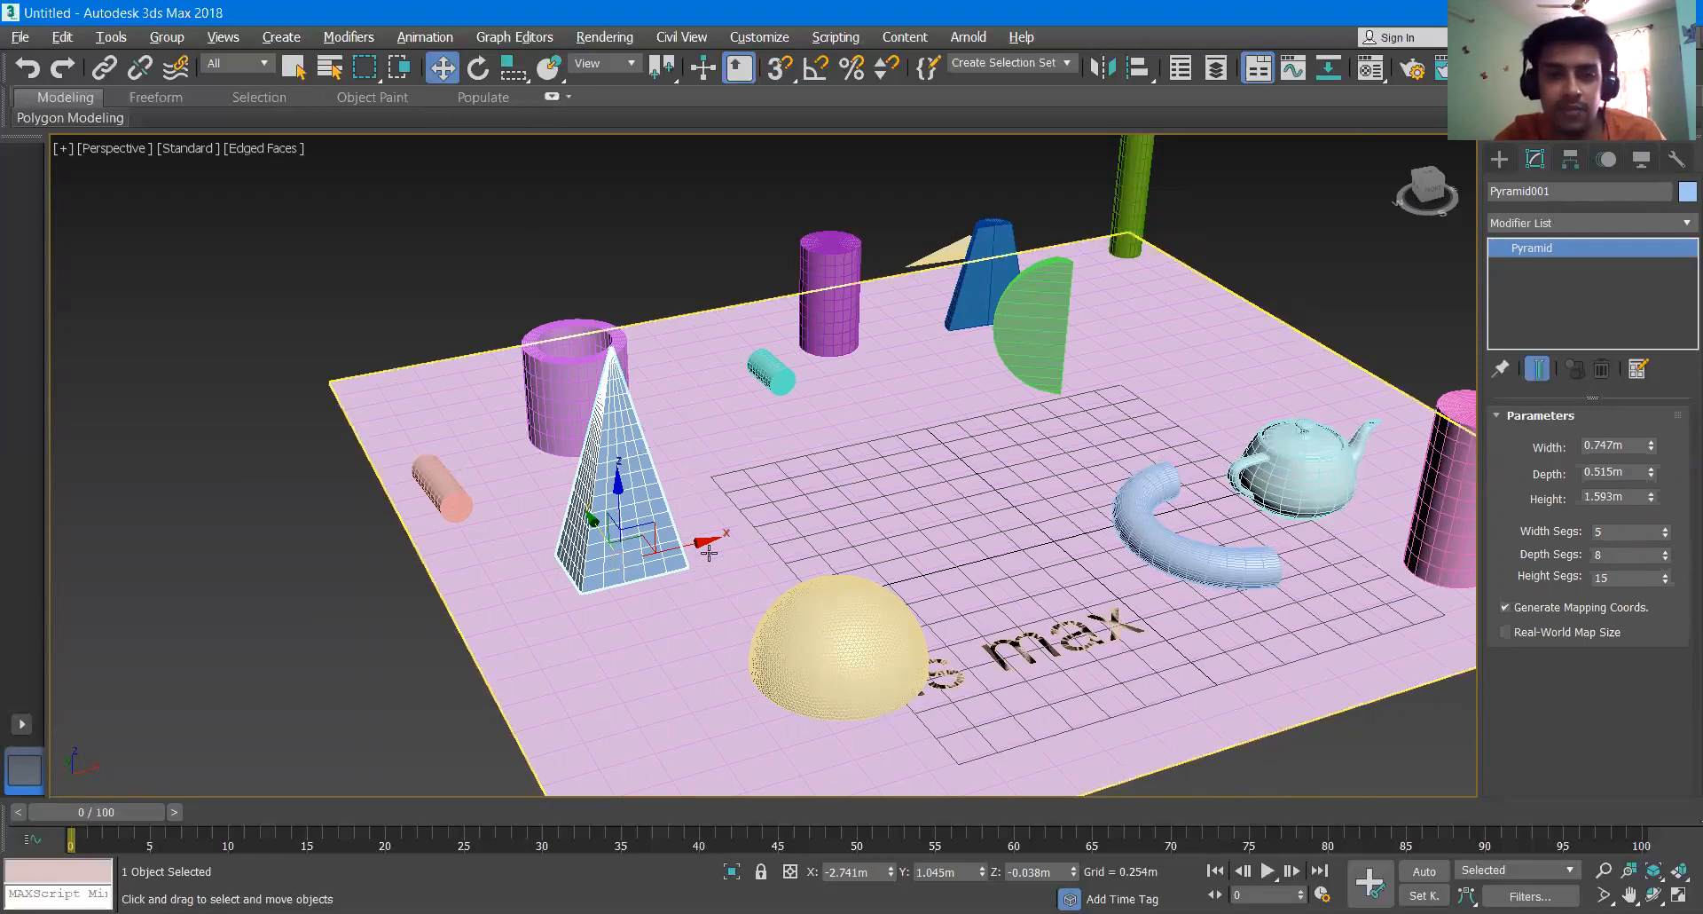
- Clone the pyramid along the X axis at about 1.603 m spacing as 4 independent copies
left_click_drag(711, 537, 915, 479, "shift")
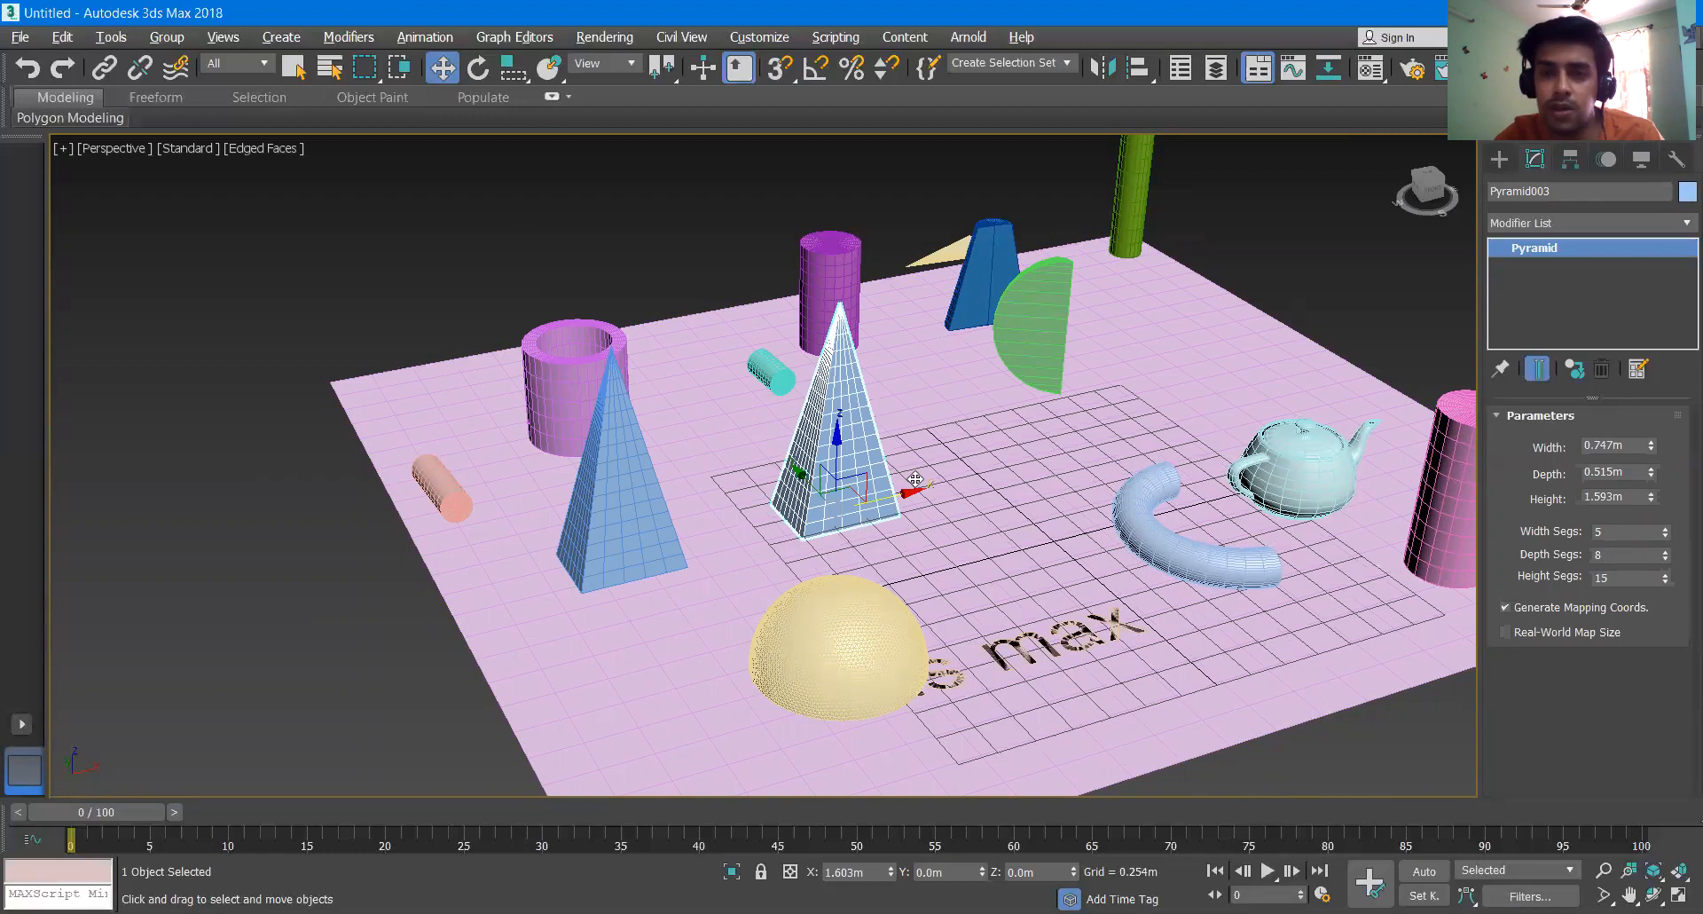
left_click_drag(916, 479, 916, 479, "shift")
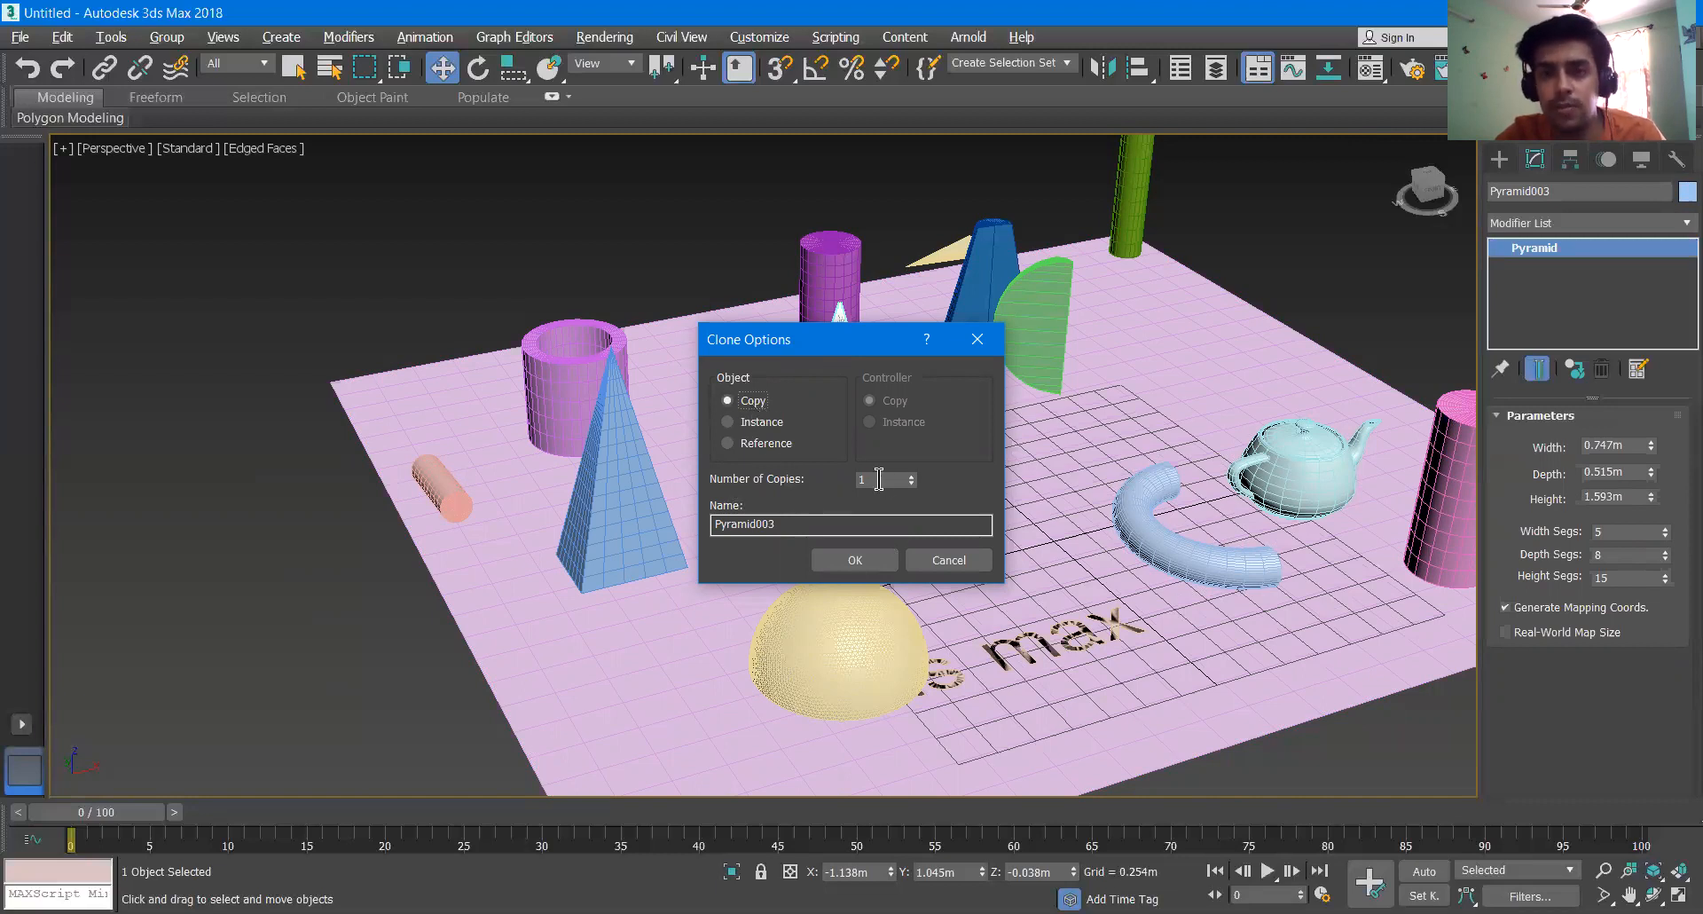
left_click(912, 476)
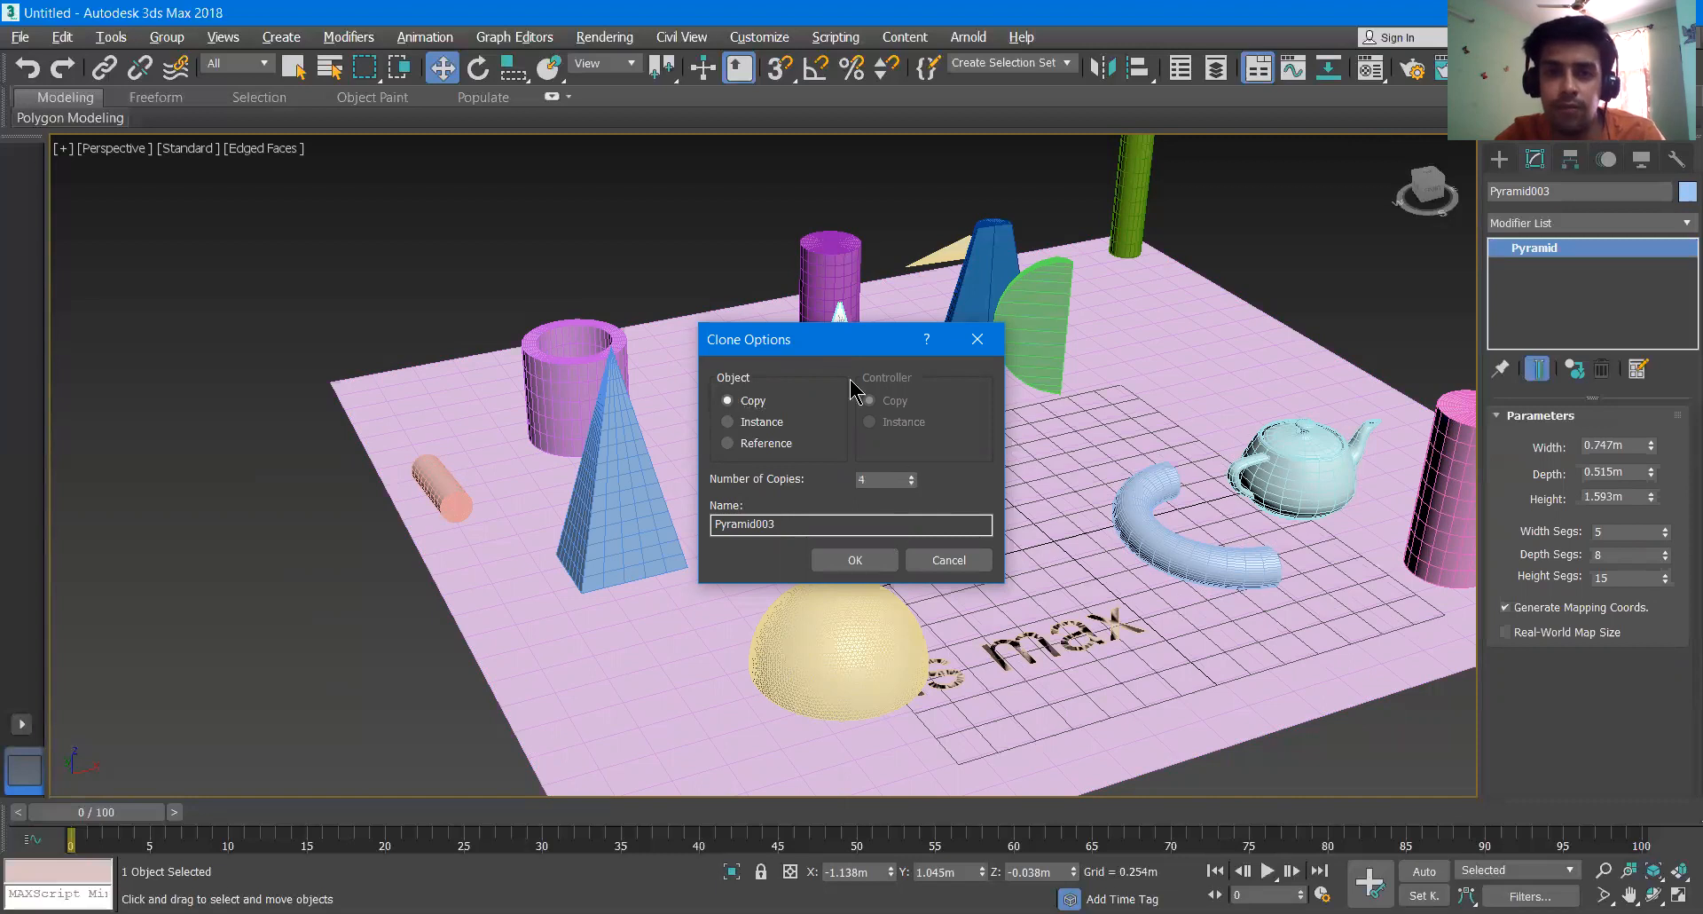
left_click_drag(837, 346, 276, 211)
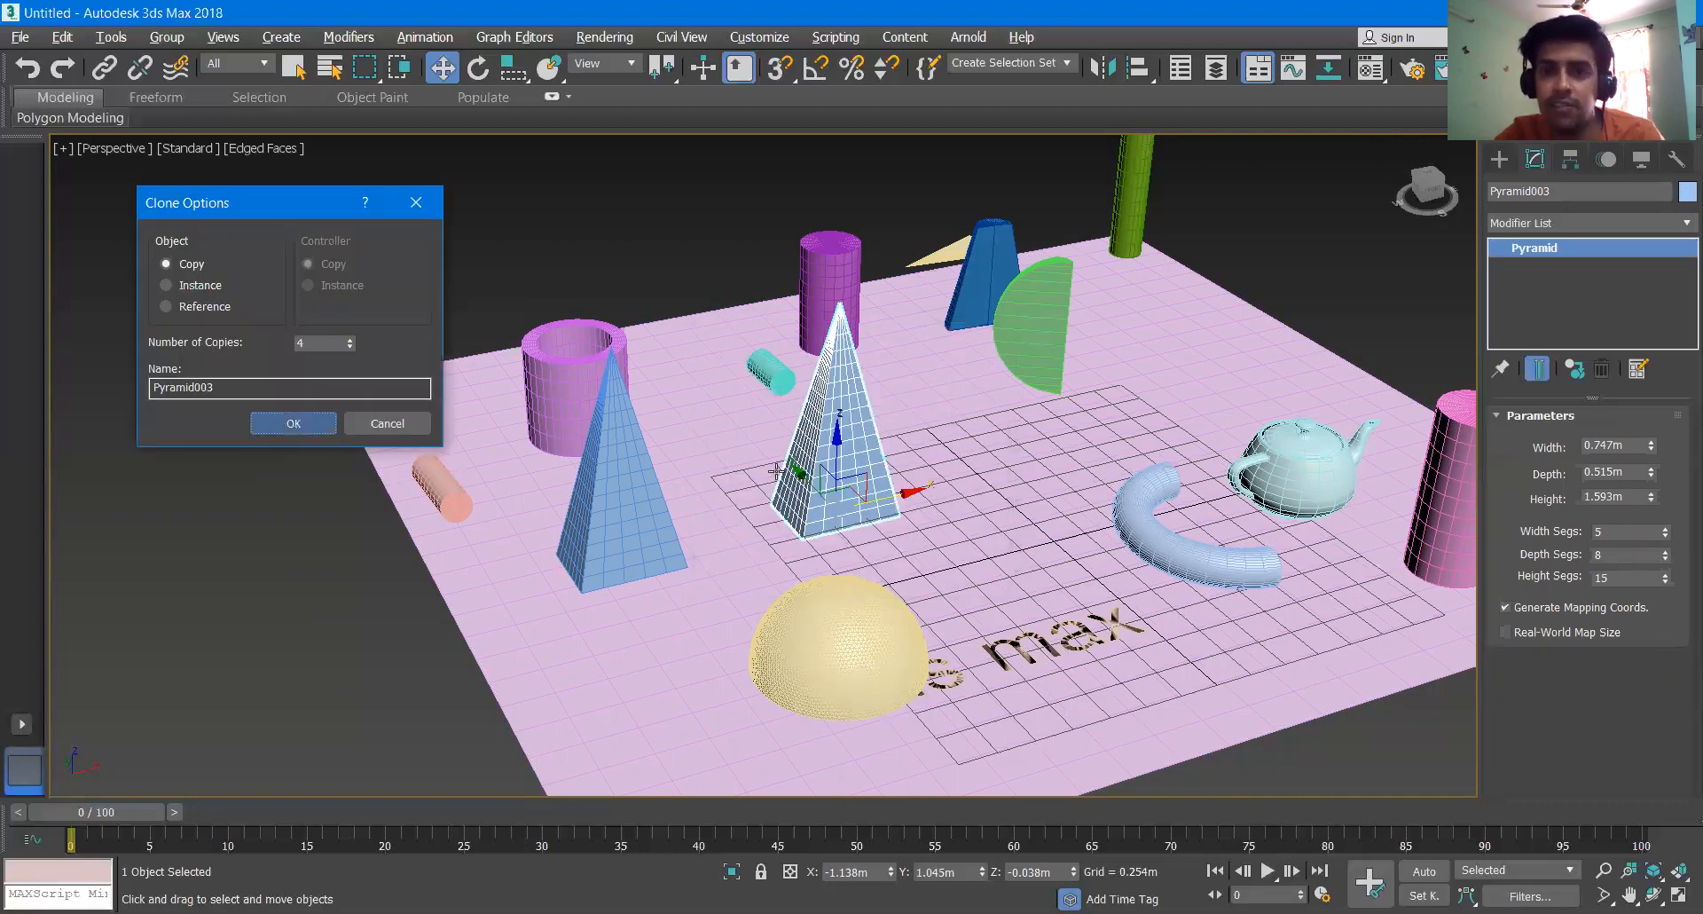
left_click(287, 424)
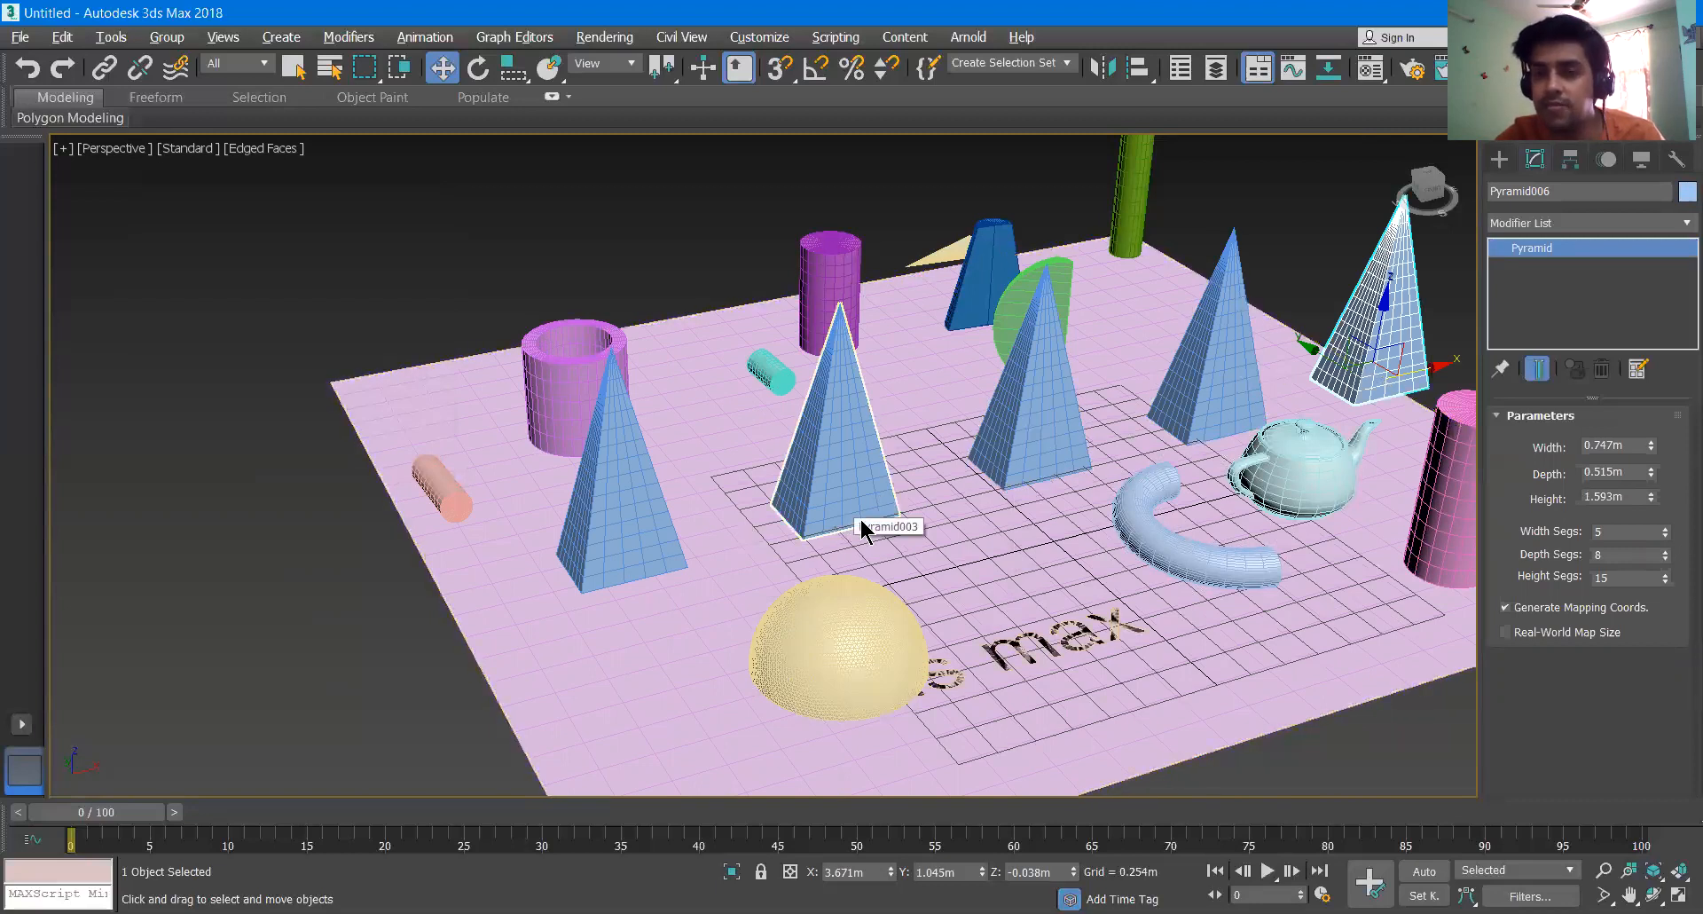
- Move the hemisphere along the X axis to about X -0.692 m
scroll(891, 537, "up", 5)
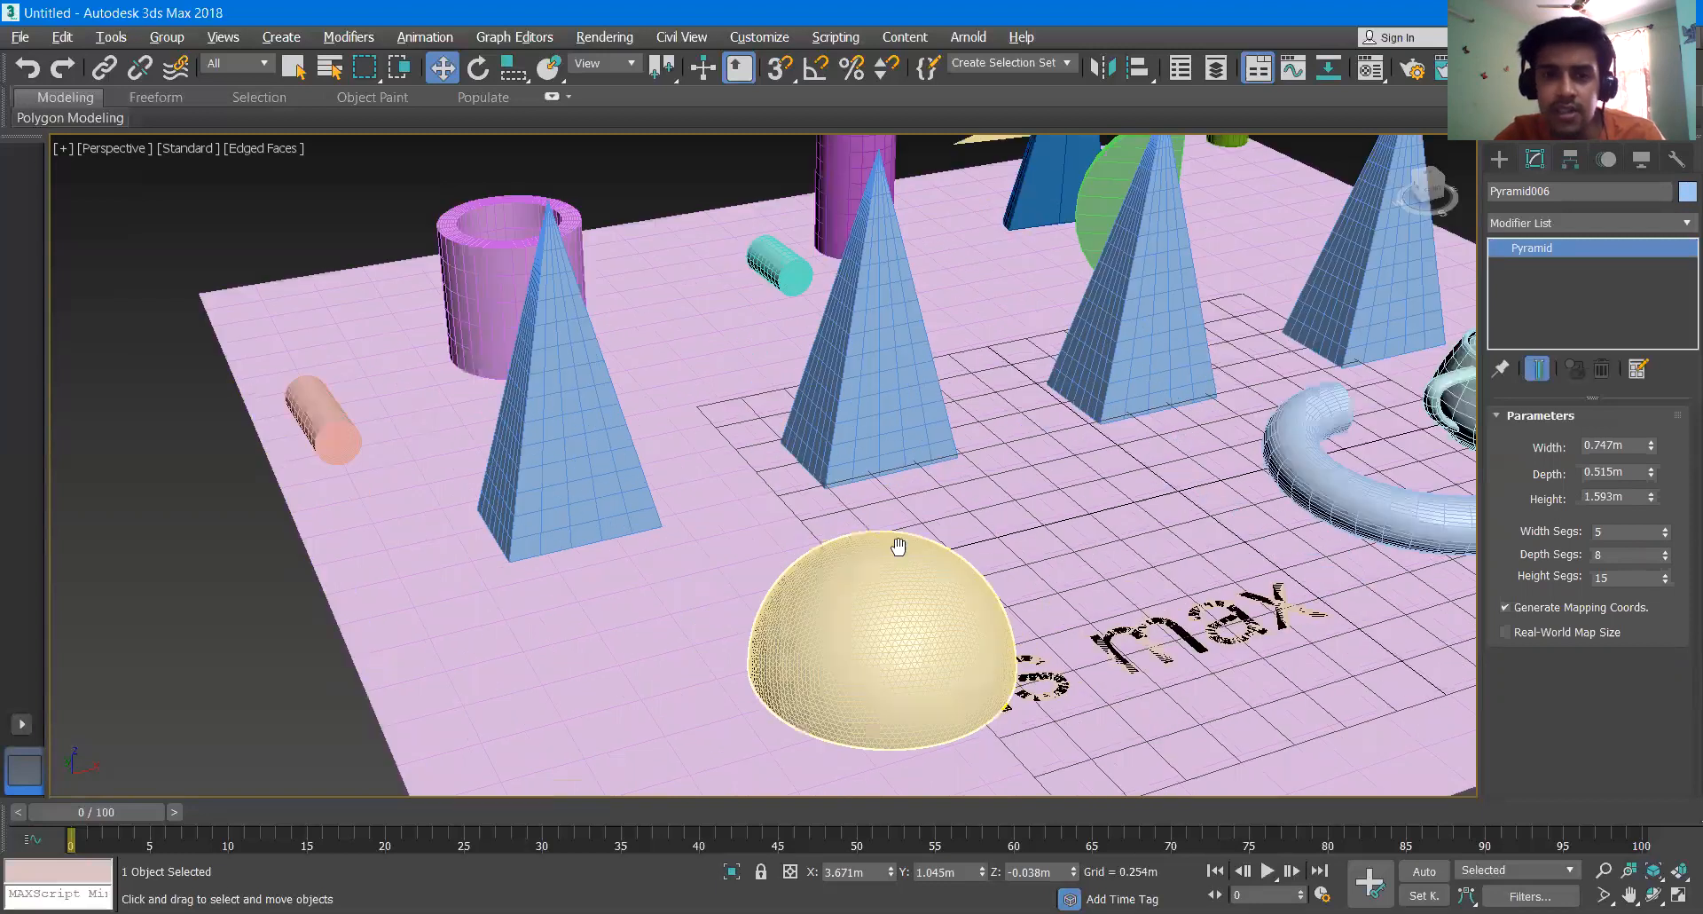
left_click(908, 556)
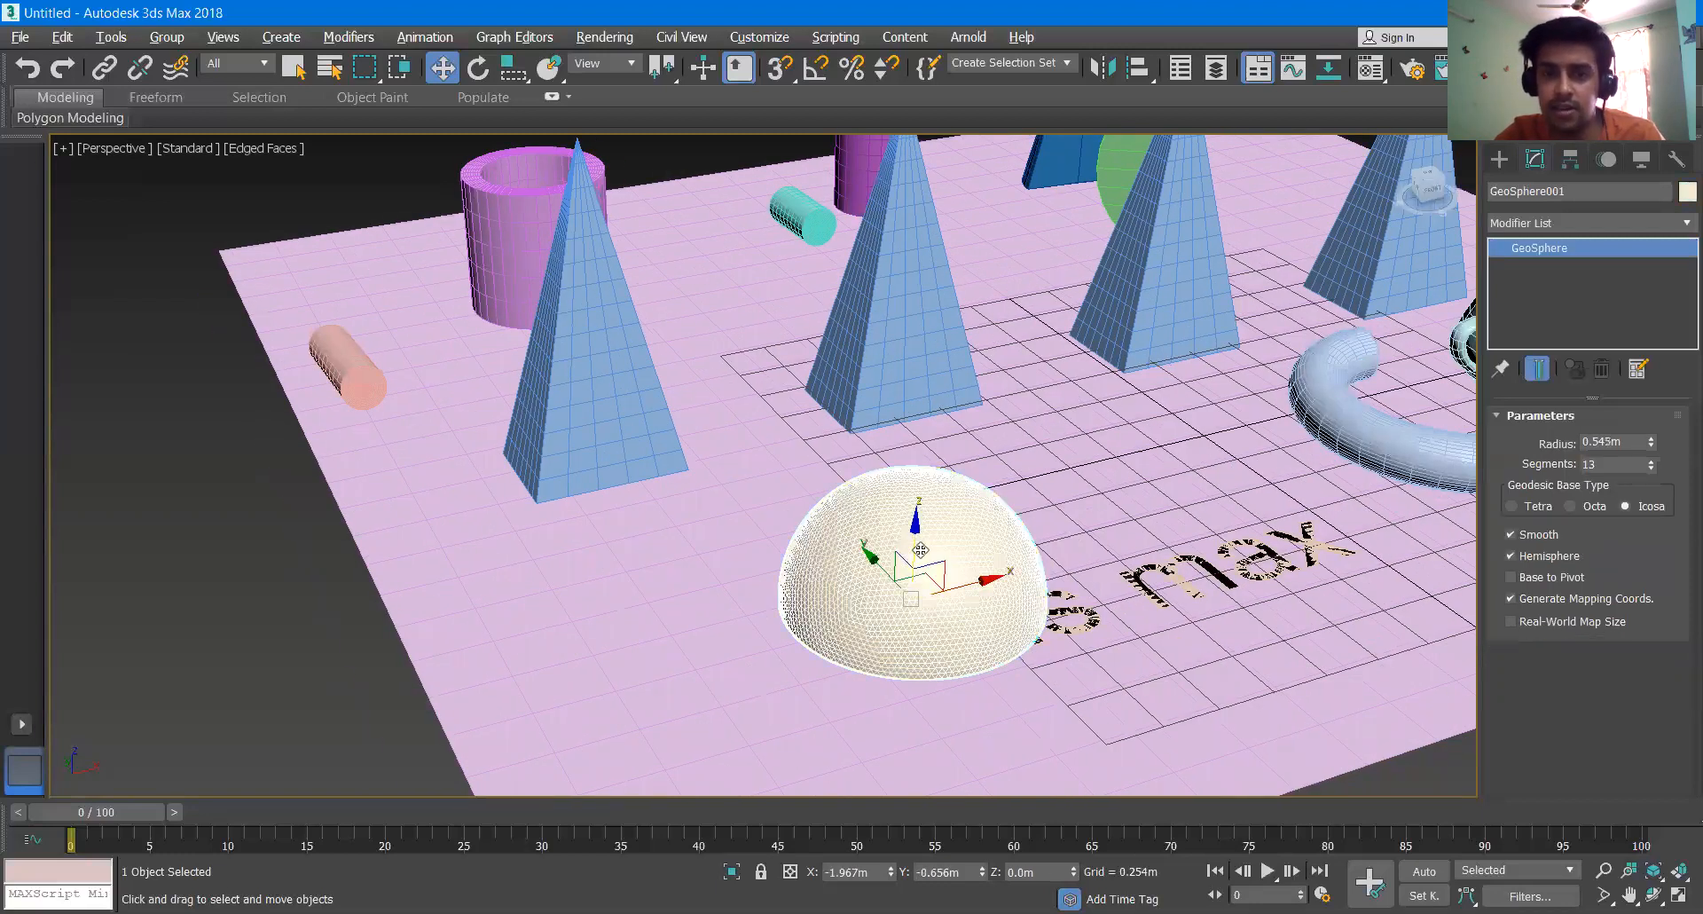
left_click_drag(992, 580, 1251, 501)
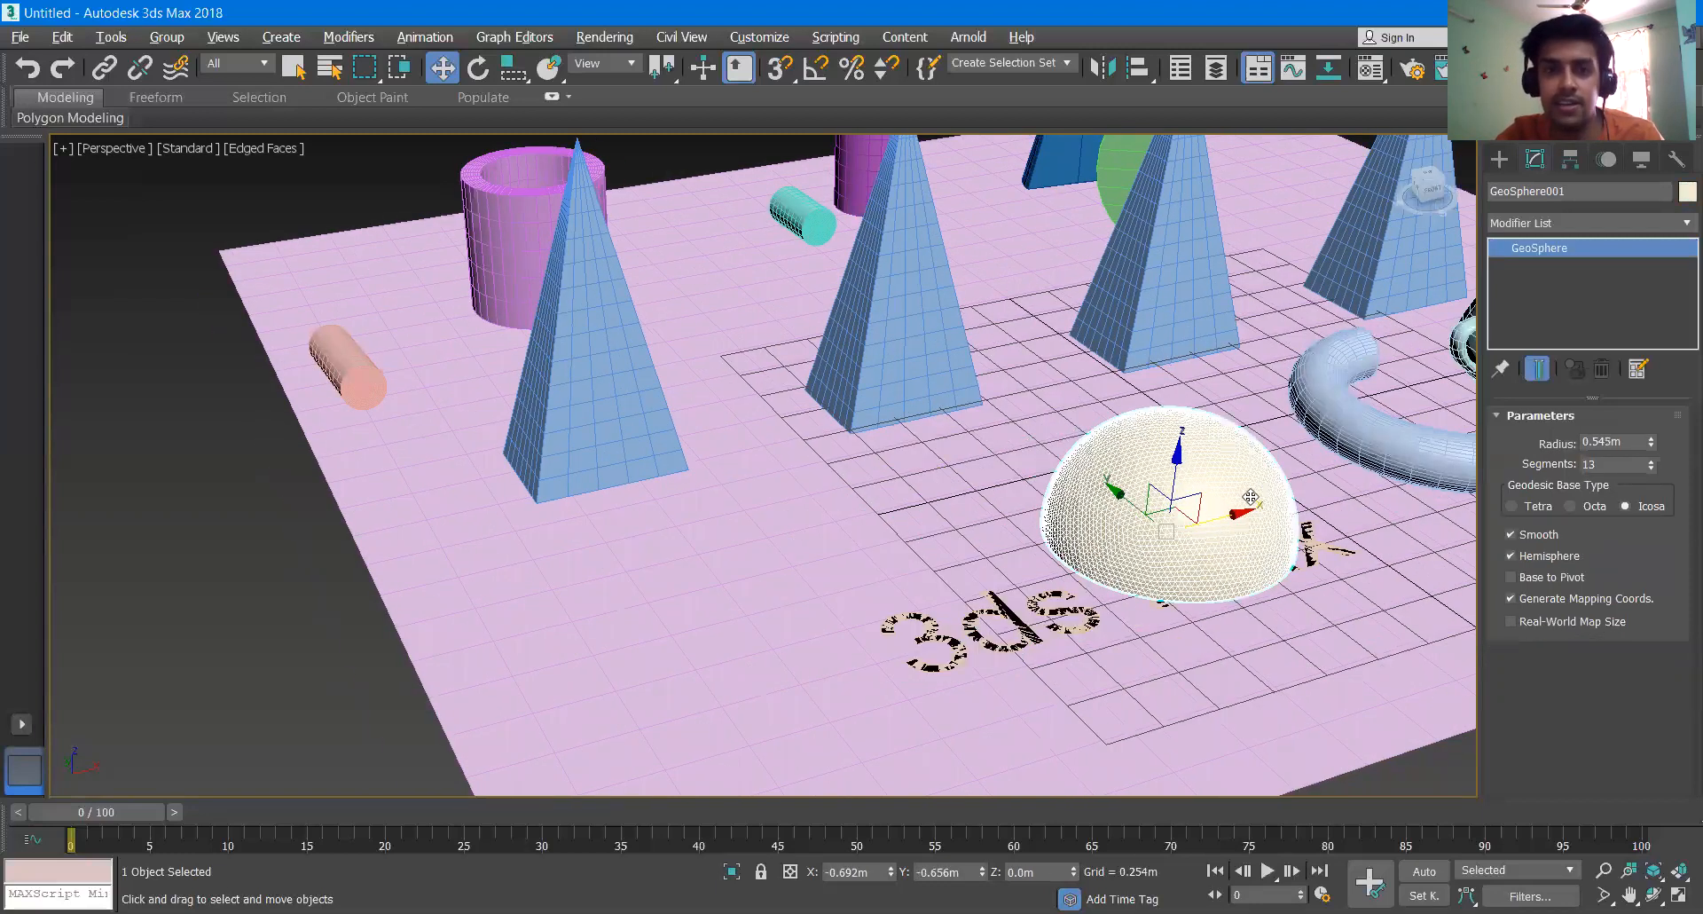
- Clone the pyramid nearest the peach cylinder along the Y axis at about 1.058 m spacing as 4 instances
scroll(1259, 498, "down", 4)
left_click(960, 445)
middle_click_drag(959, 446, 765, 488)
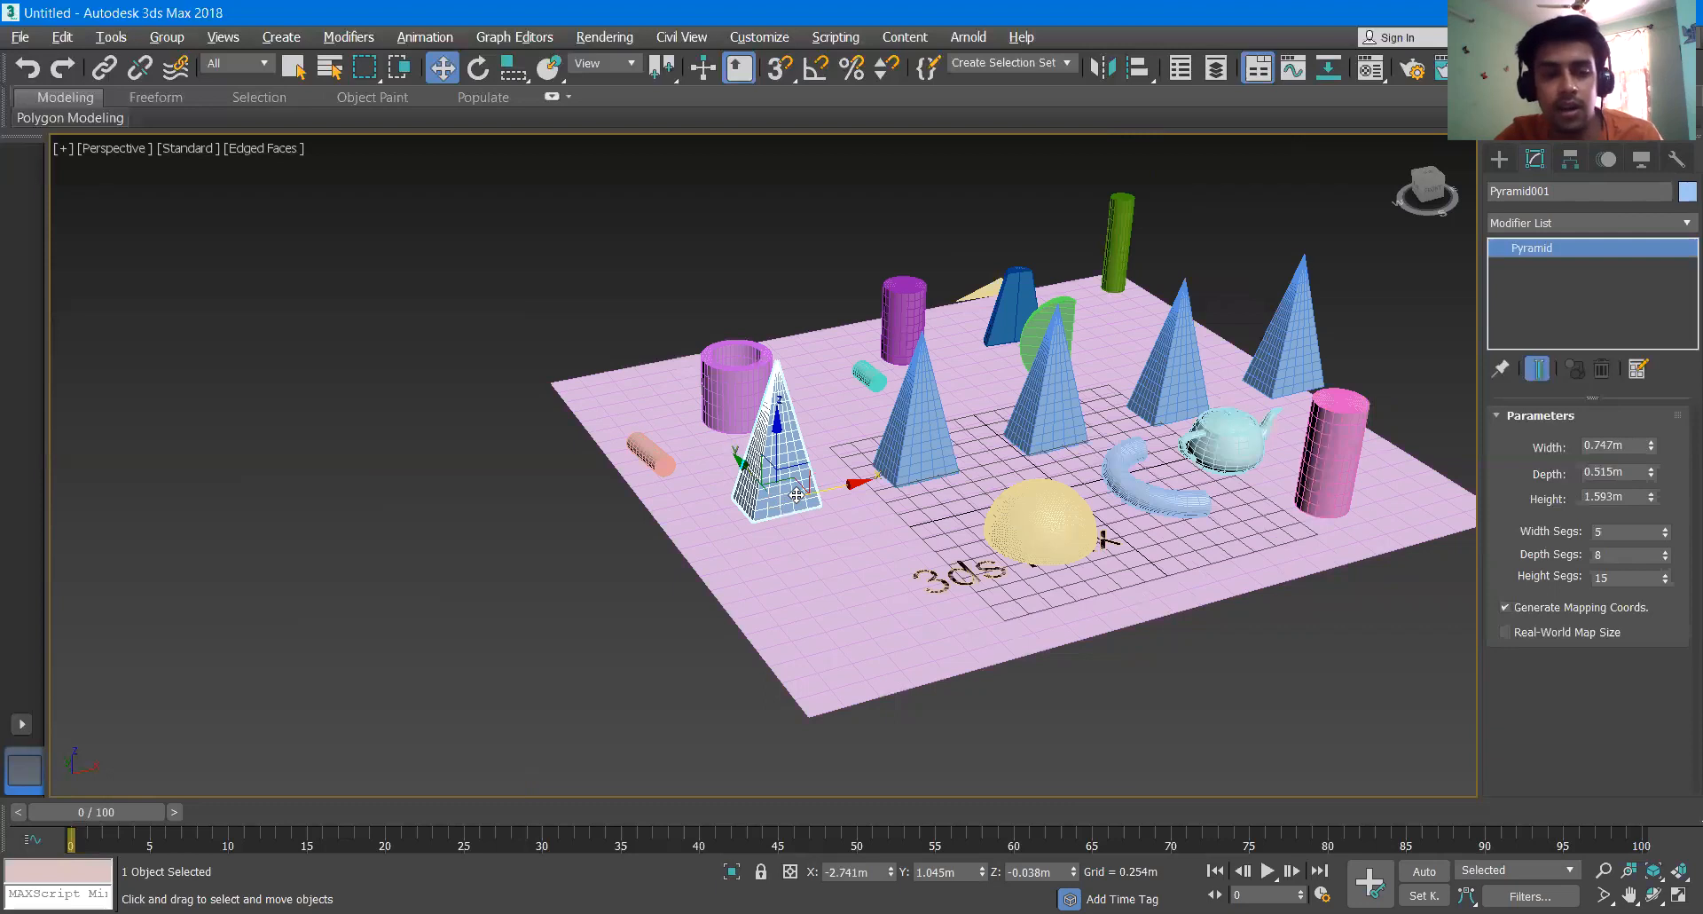
mouse_move(750, 475)
left_mouse_down("shift")
mouse_move(766, 518)
mouse_move(755, 430)
left_mouse_up("shift")
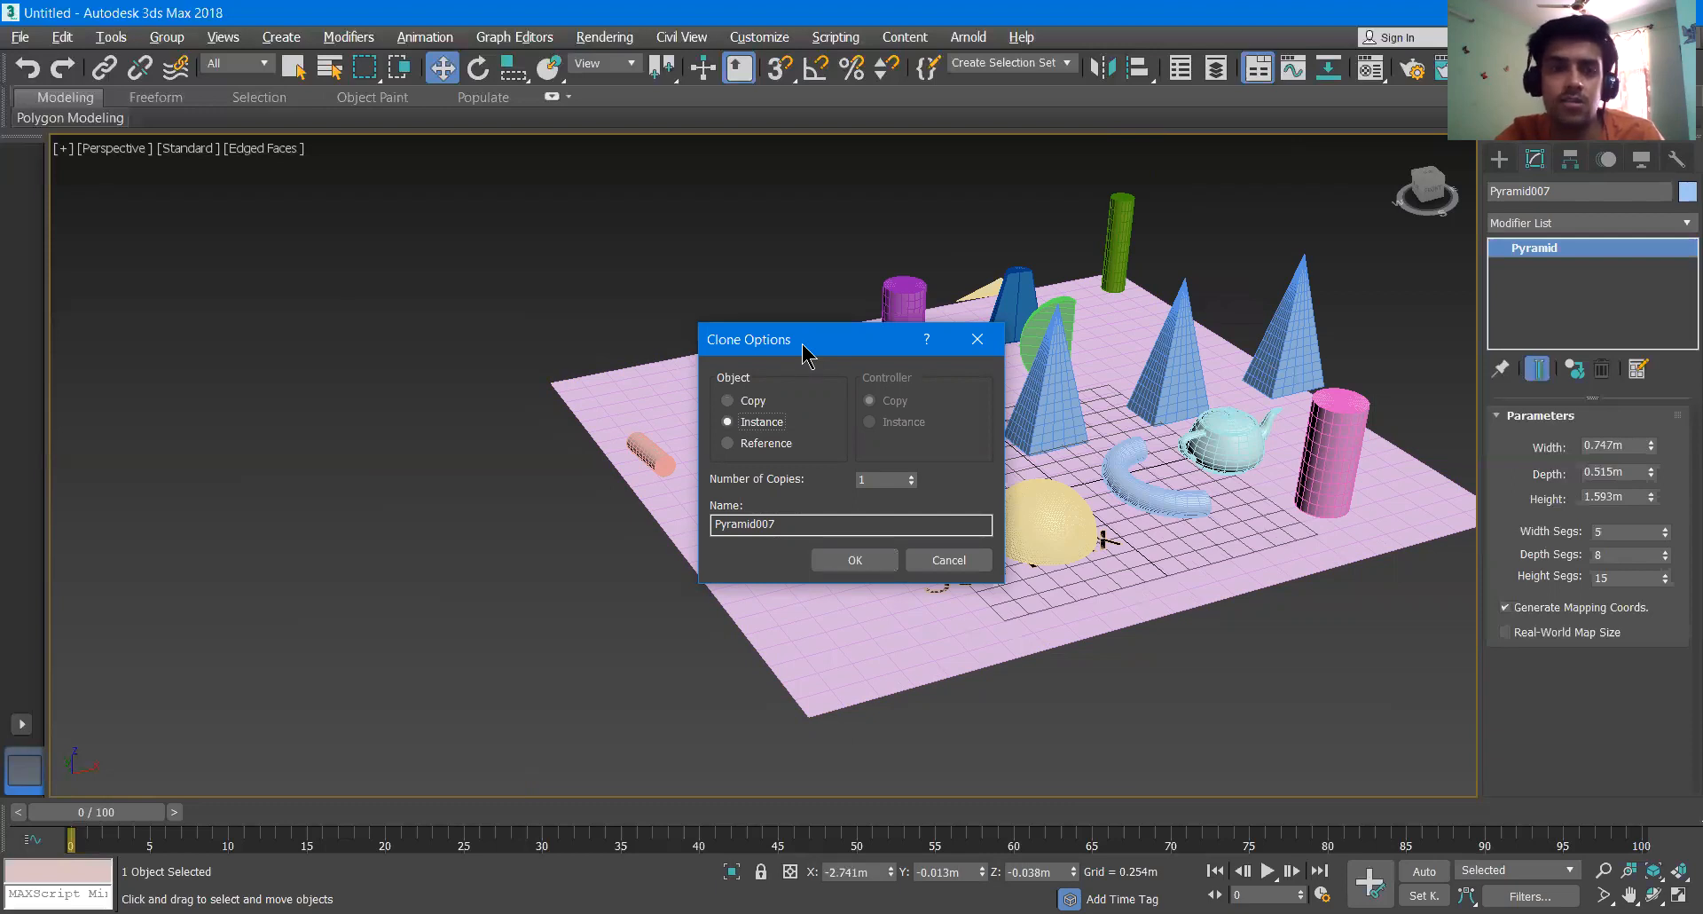
left_click_drag(802, 346, 331, 296)
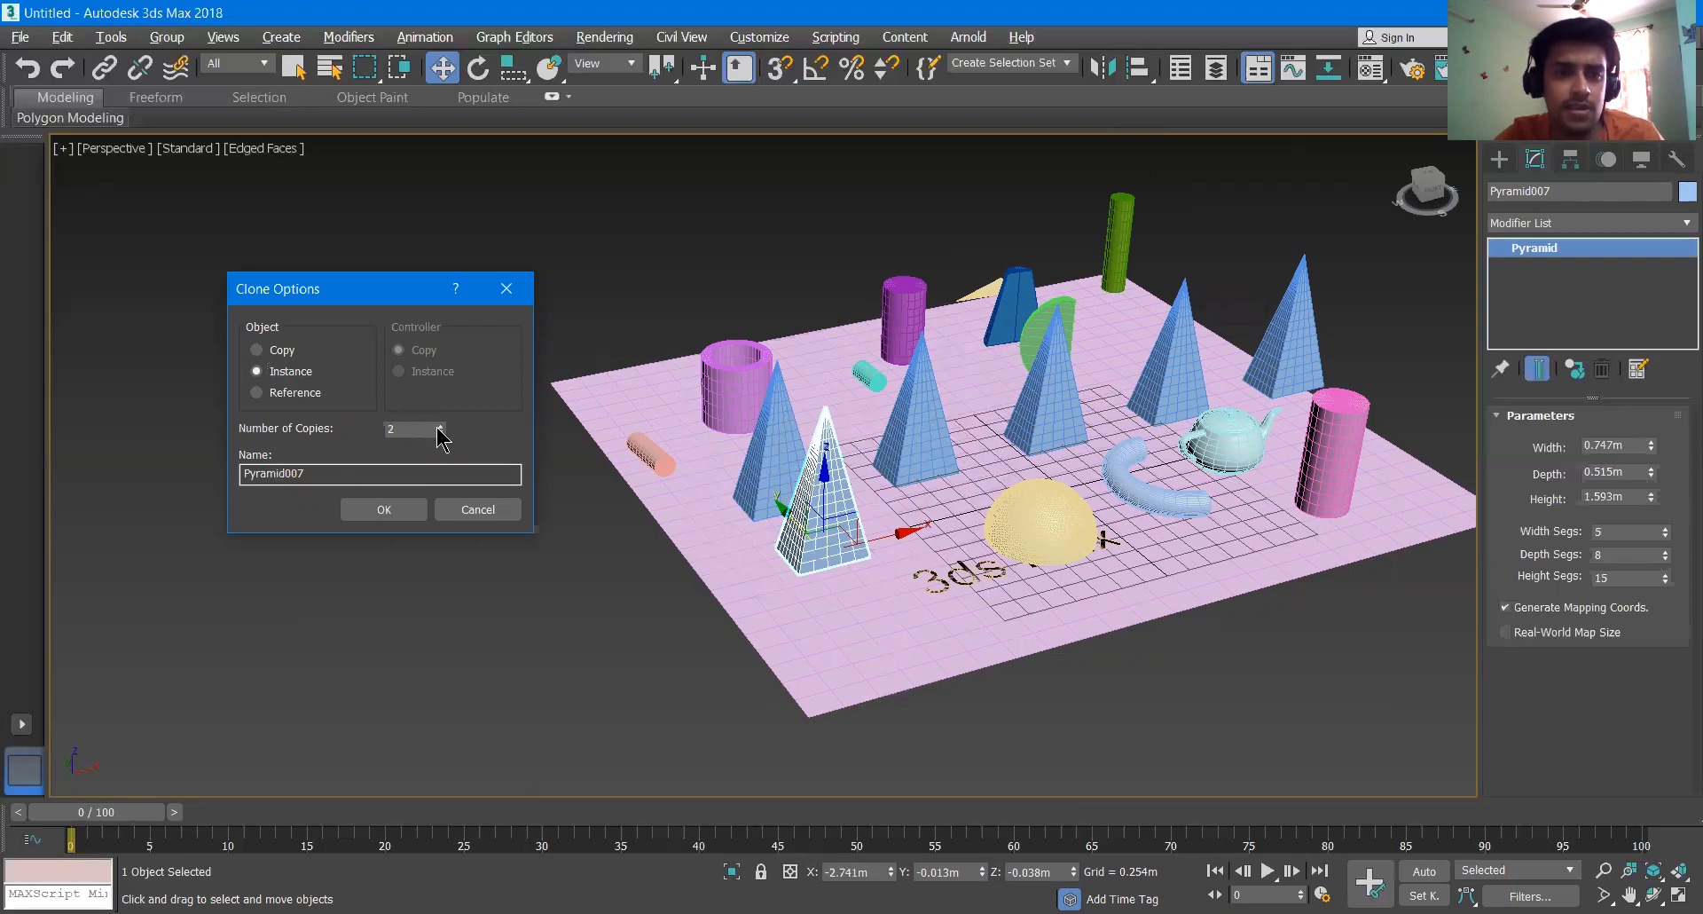
left_click(405, 512)
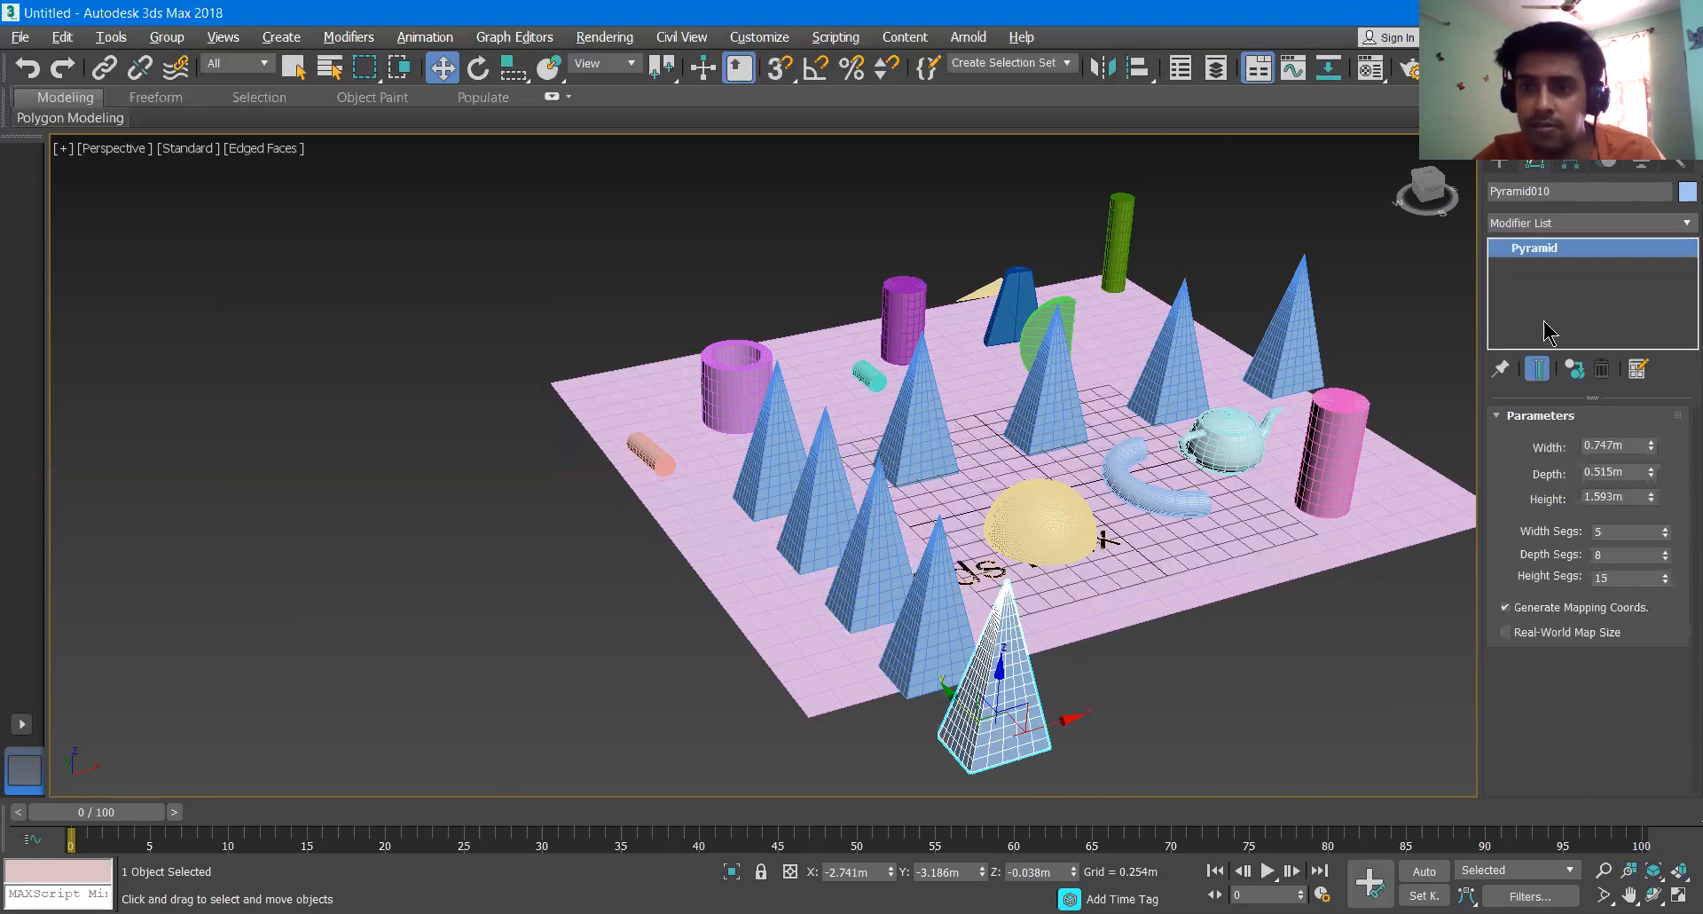
- Set the instanced pyramids' width to 1.016 m and depth to 0.633 m
left_click_drag(1651, 446, 1655, 411)
mouse_move(1657, 468)
left_mouse_down()
mouse_move(1655, 393)
mouse_move(1650, 497)
left_mouse_up()
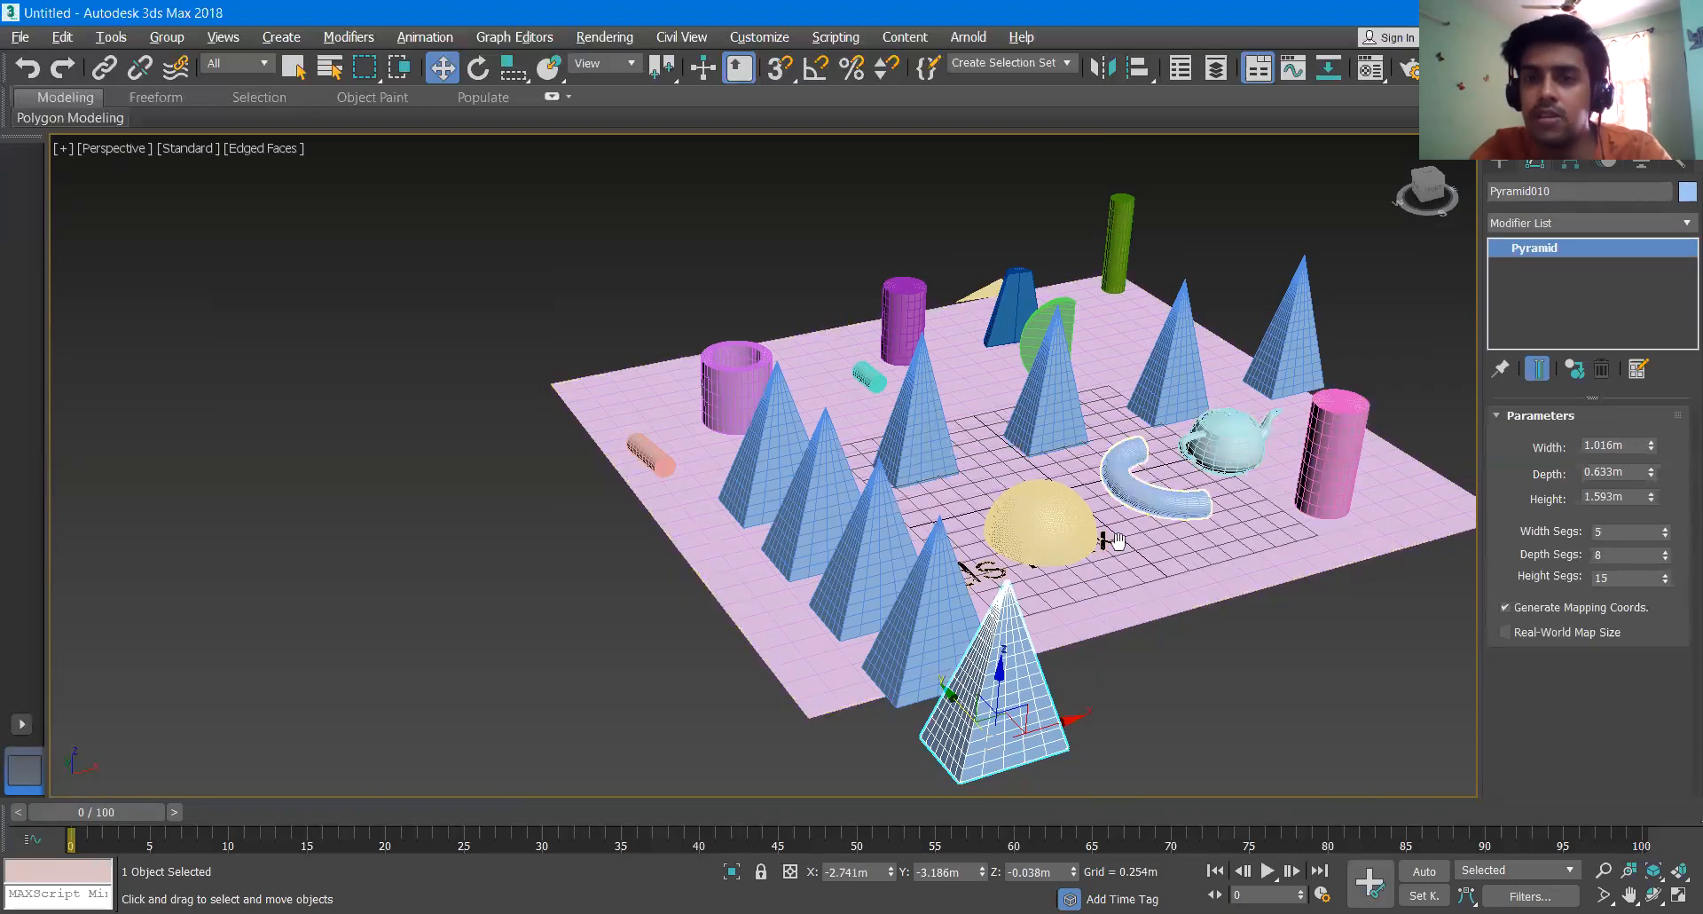
- Clone the row's rear pyramid along the X axis to about X 5.687 m as a single instance
middle_click_drag(1116, 540, 1104, 559)
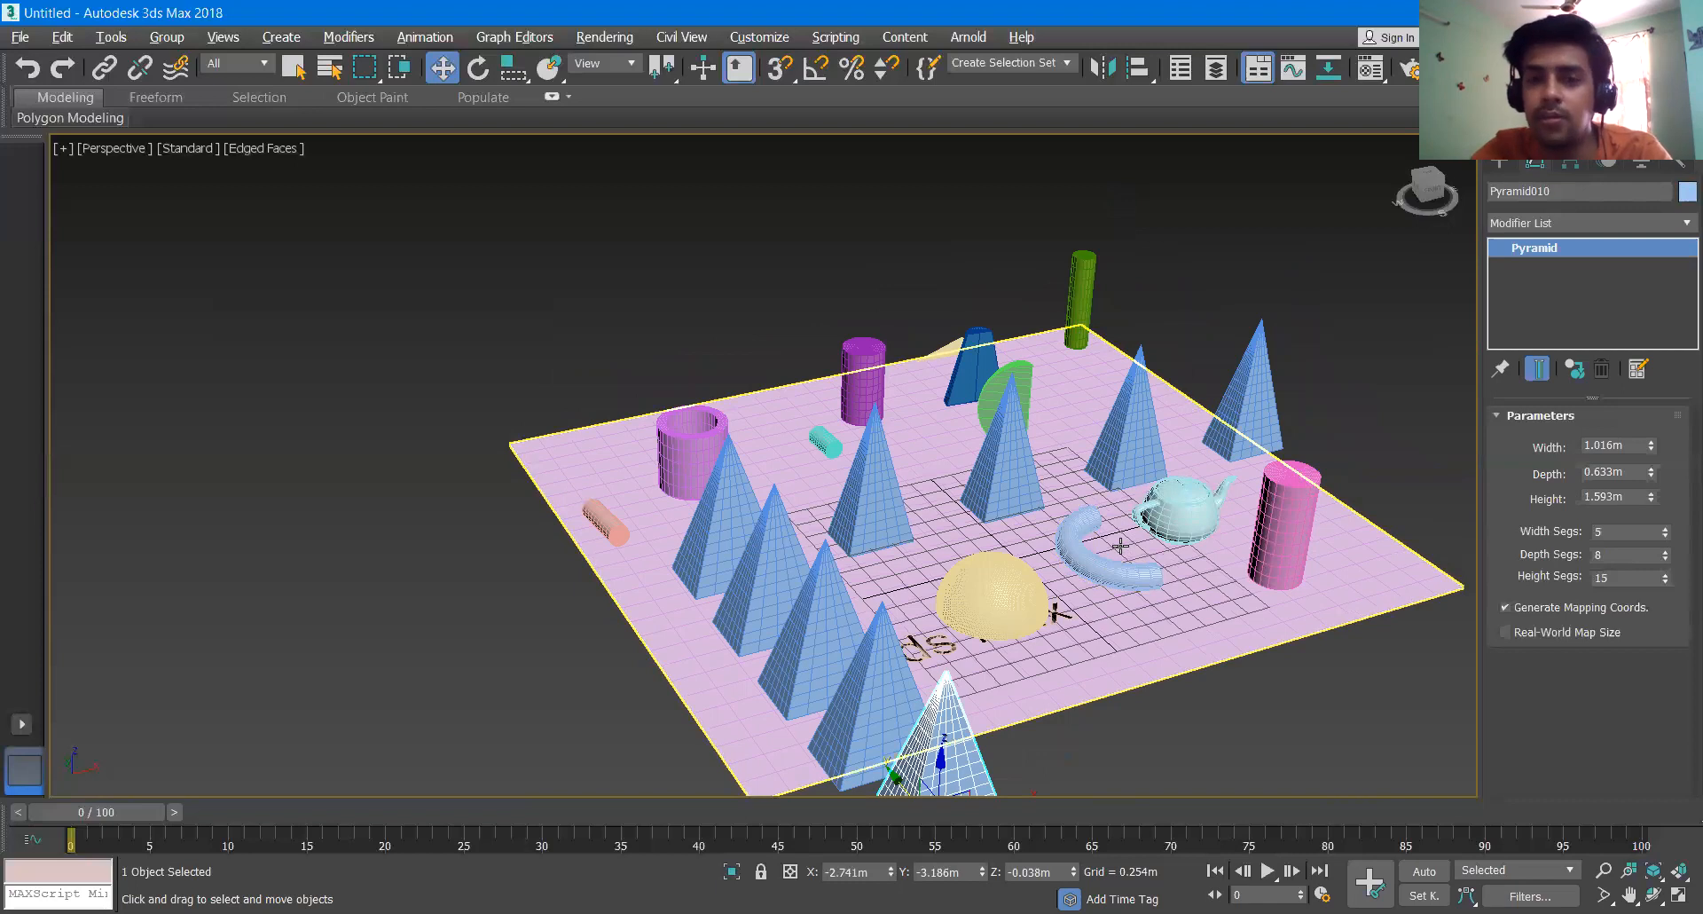
left_click(725, 528)
left_click_drag(725, 528, 1458, 373)
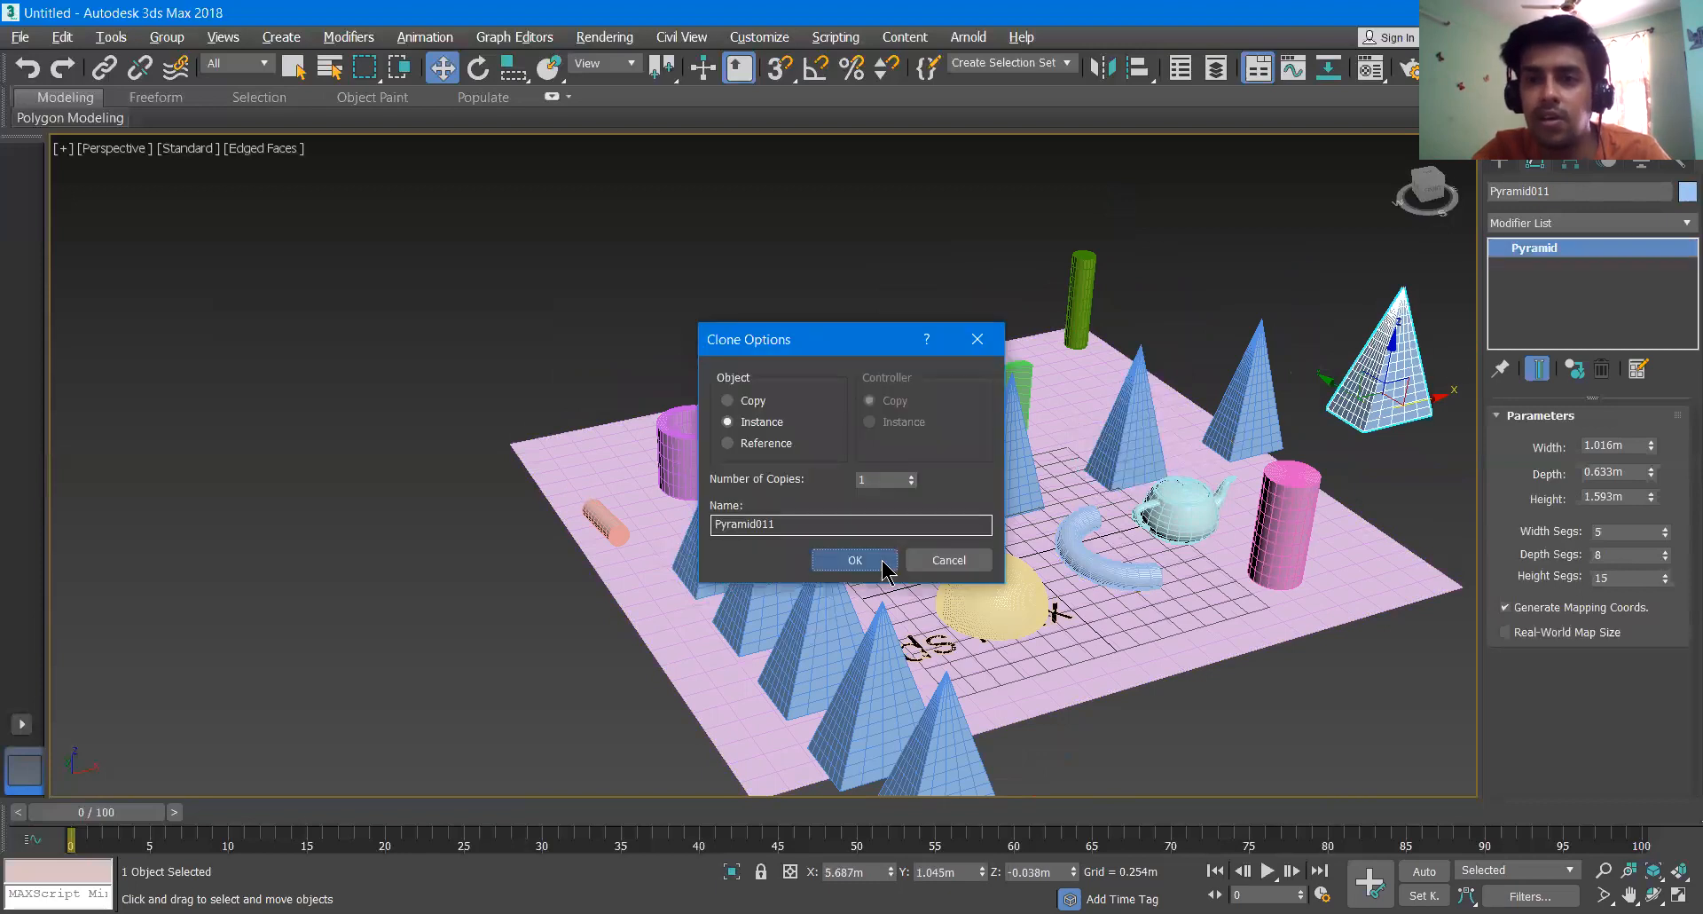
left_click(884, 568)
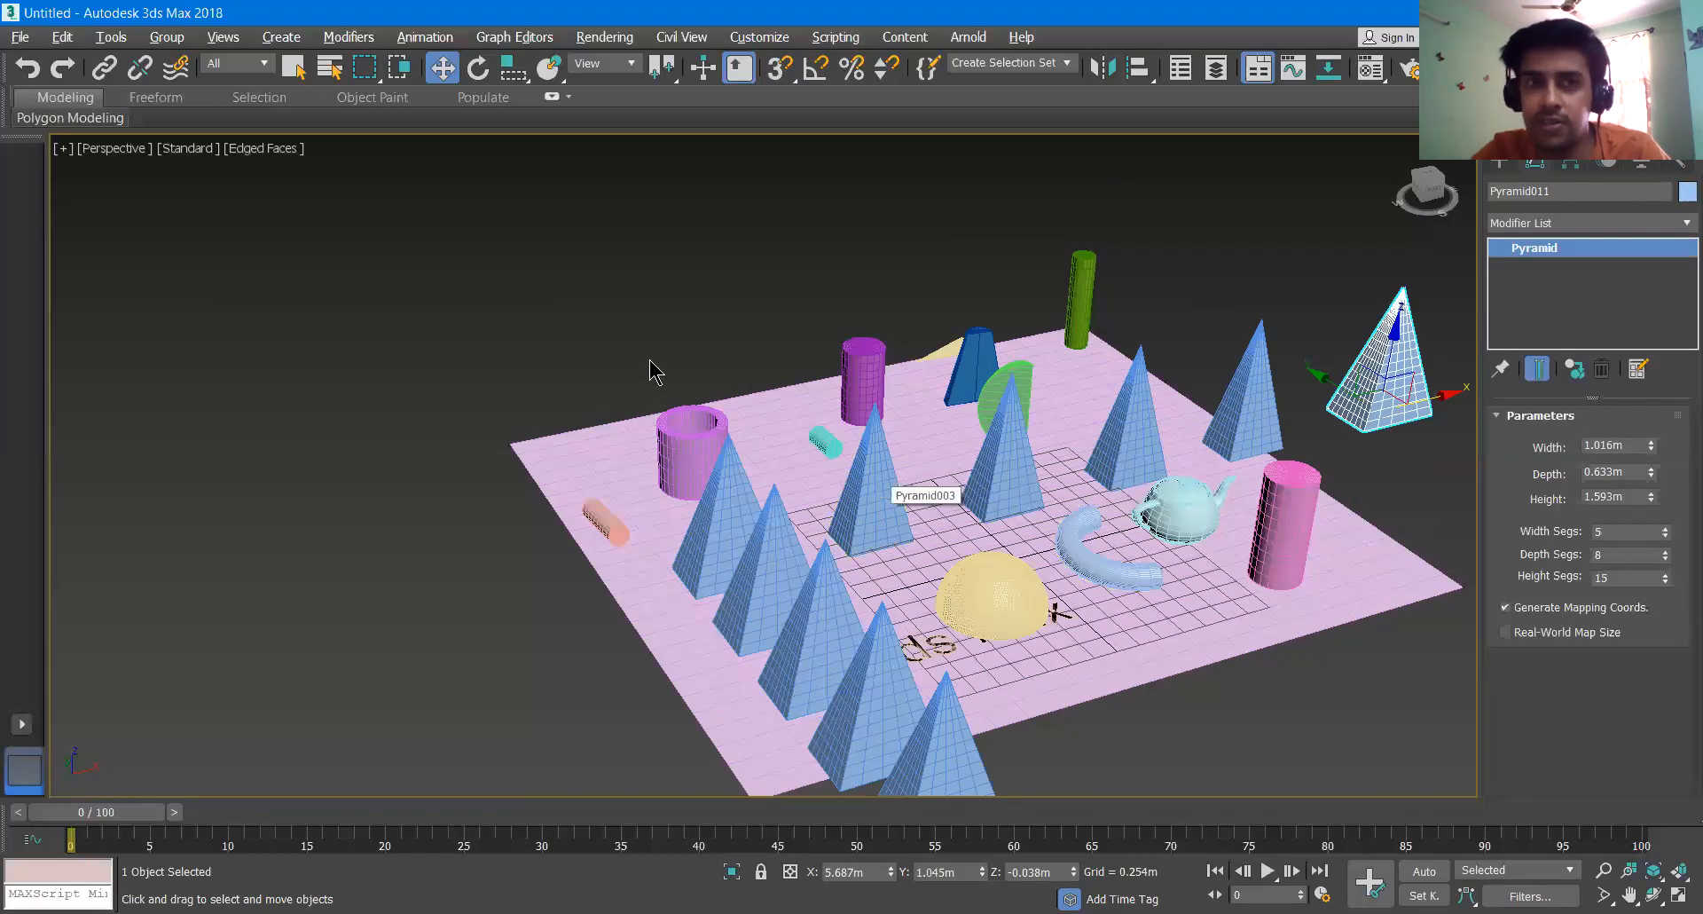
- Rotate the new pyramid beyond the plane's edge to about X -17.229°, Y -0.186°, Z -6.418°
left_click(478, 68)
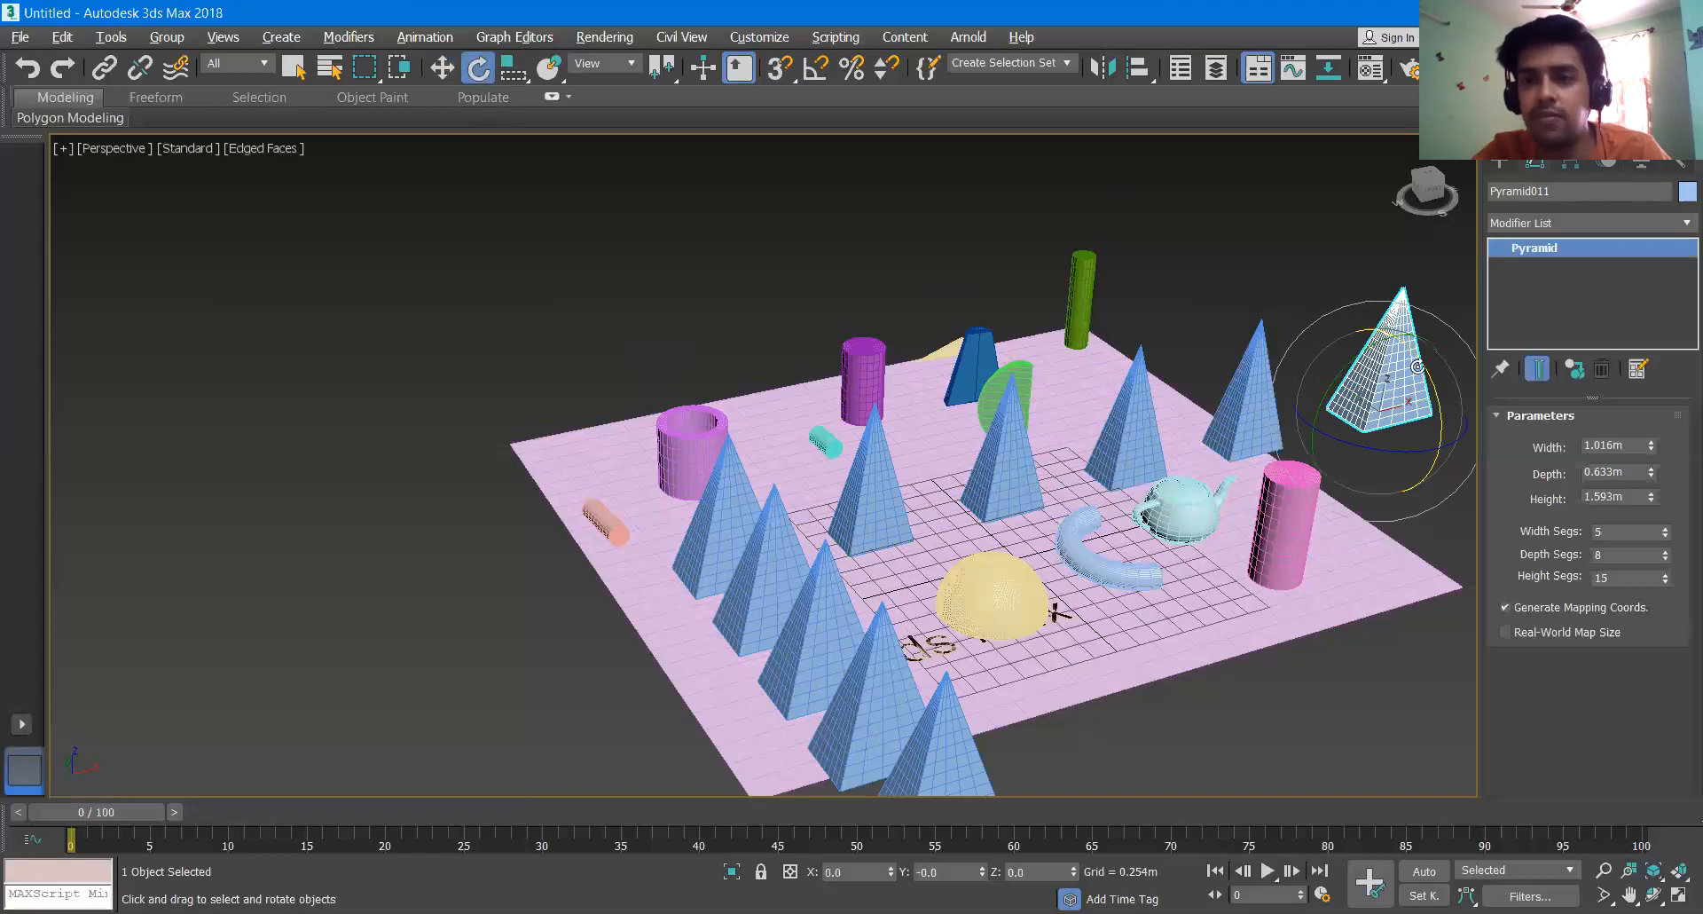
scroll(1418, 364, "up", 6)
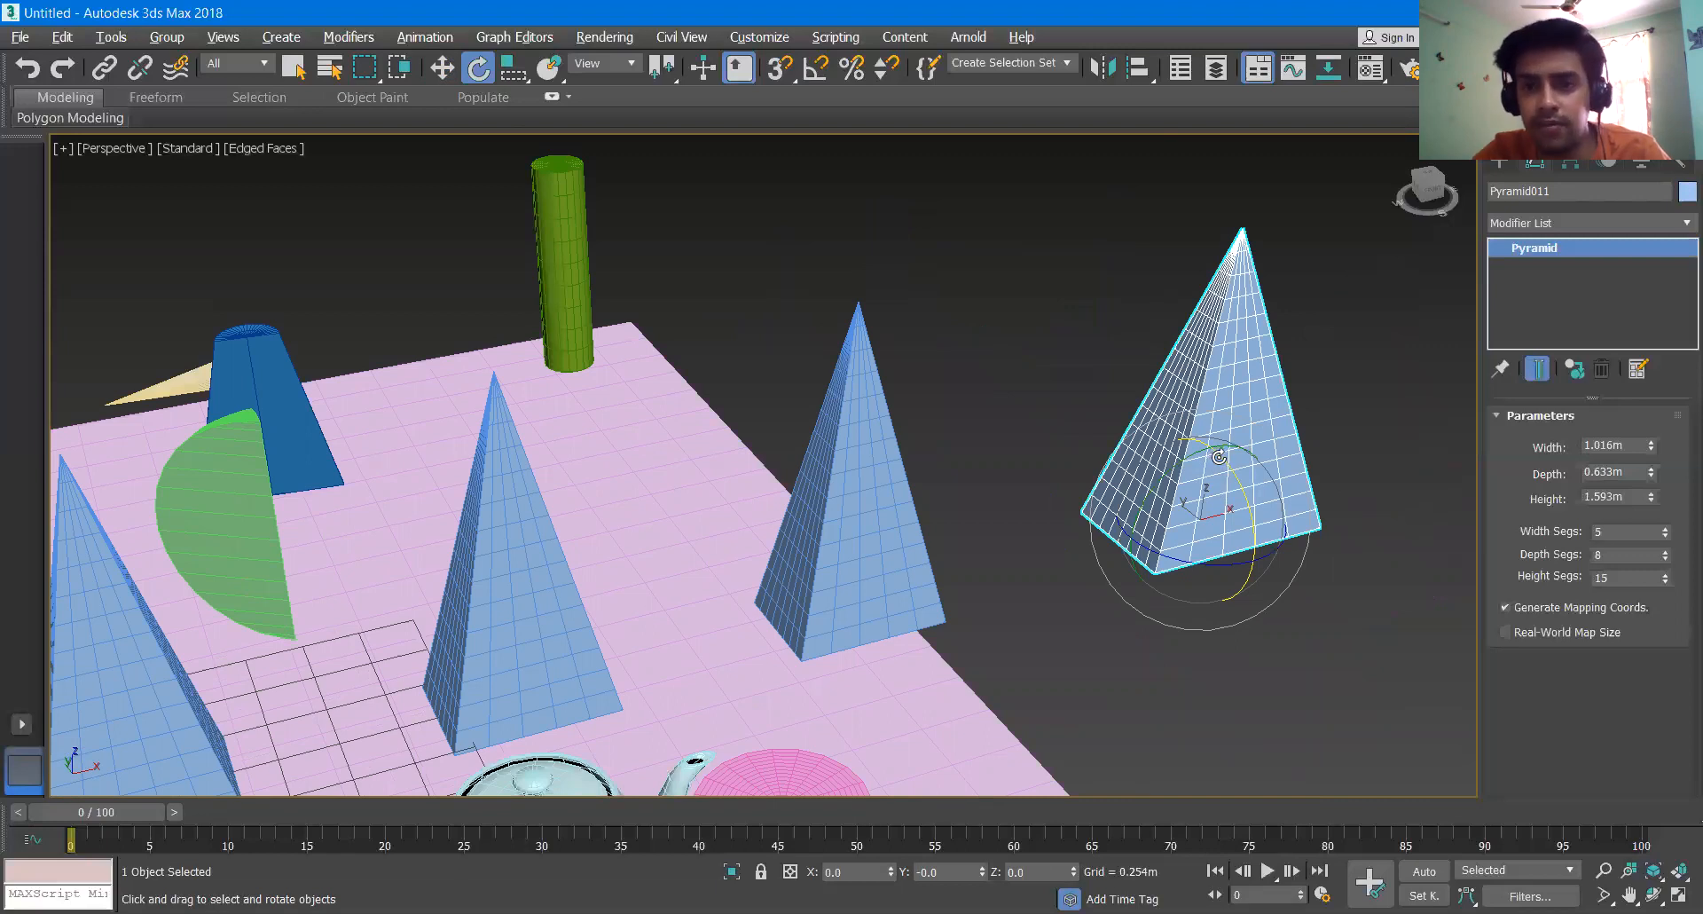
mouse_move(1221, 457)
left_mouse_down()
mouse_move(1150, 395)
mouse_move(1199, 435)
left_mouse_up()
left_click_drag(1198, 497, 1205, 459)
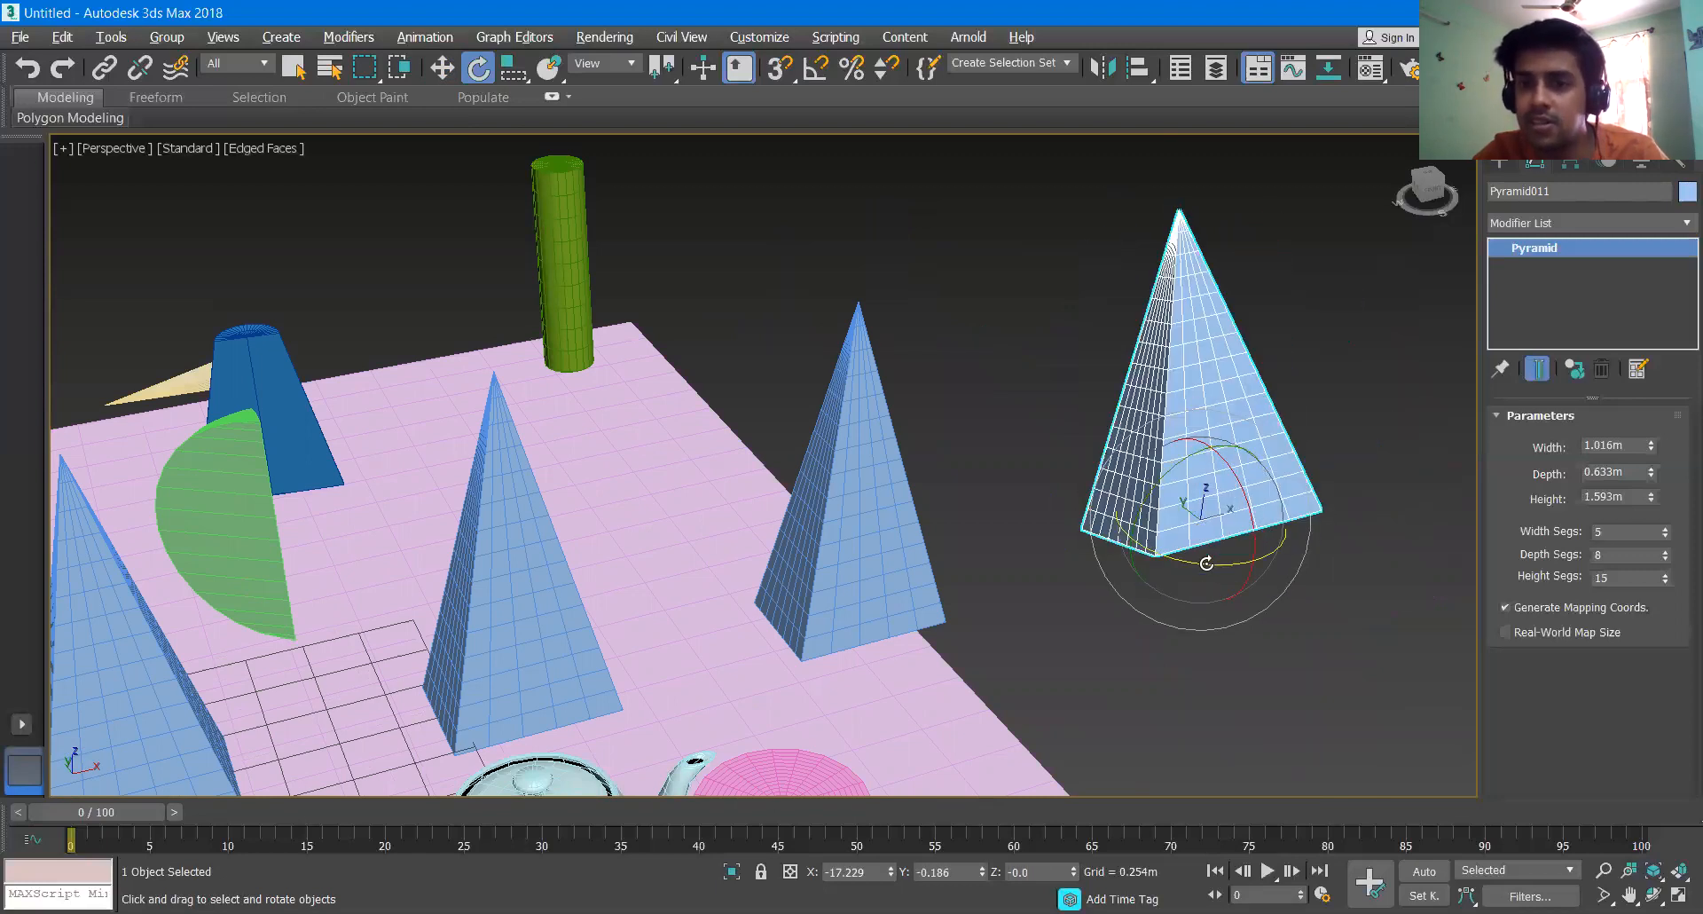
left_click_drag(1244, 563, 1187, 566)
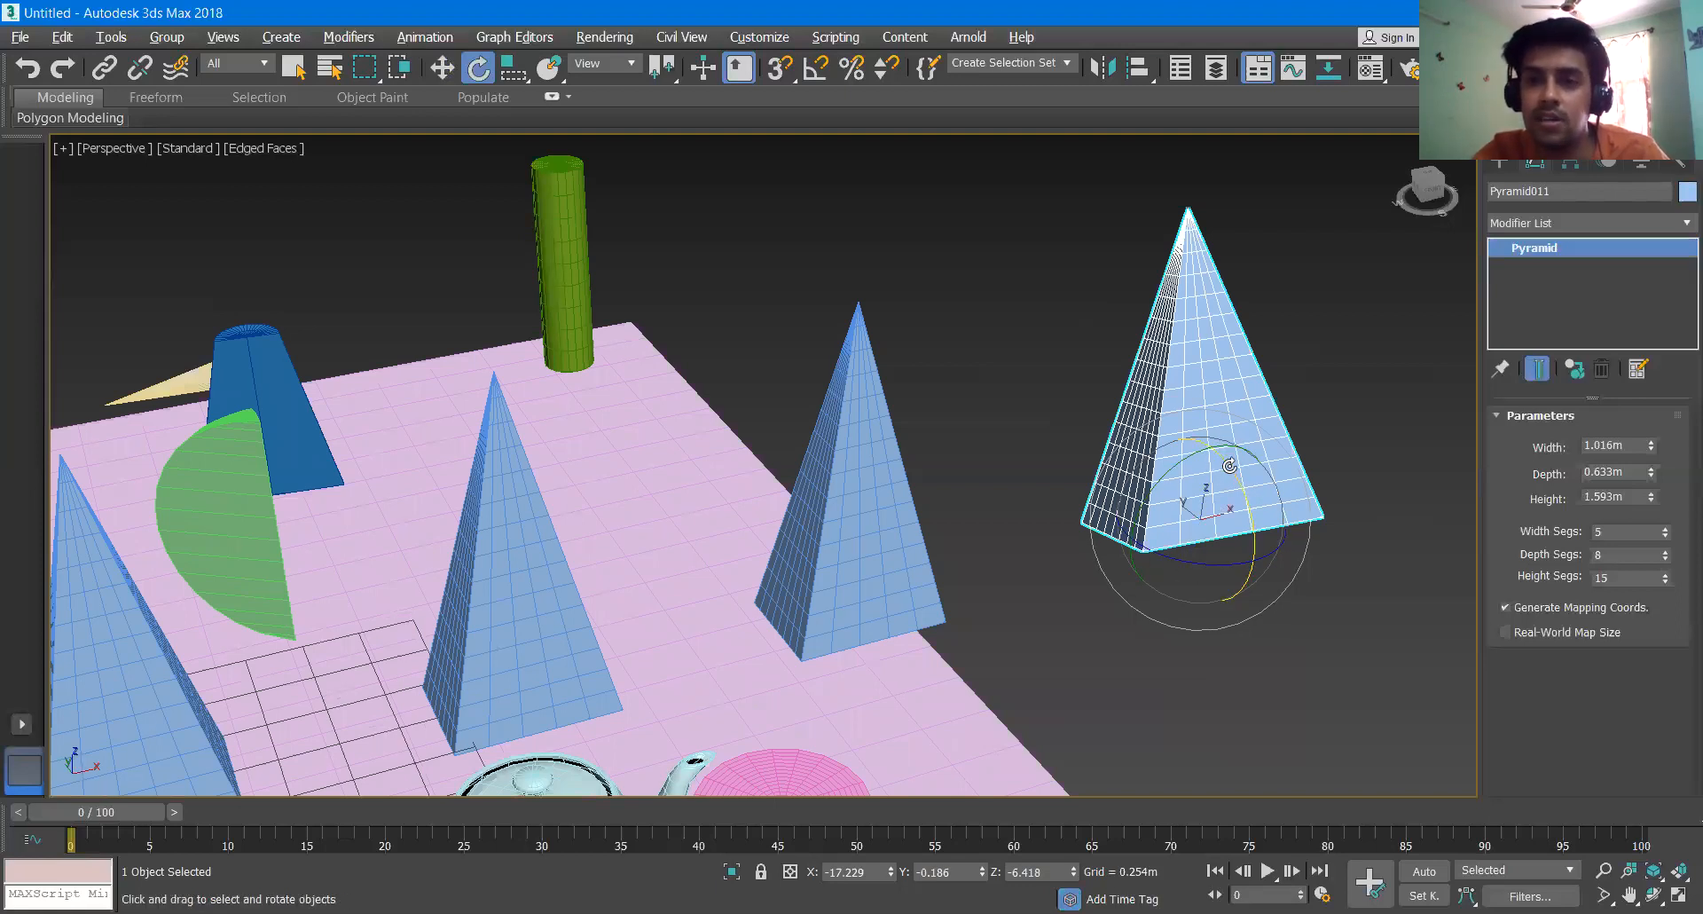
- Clone the rotated pyramid by turning it about 39.63° around its X axis, creating 4 instances
left_click_drag(1219, 460, 1245, 531)
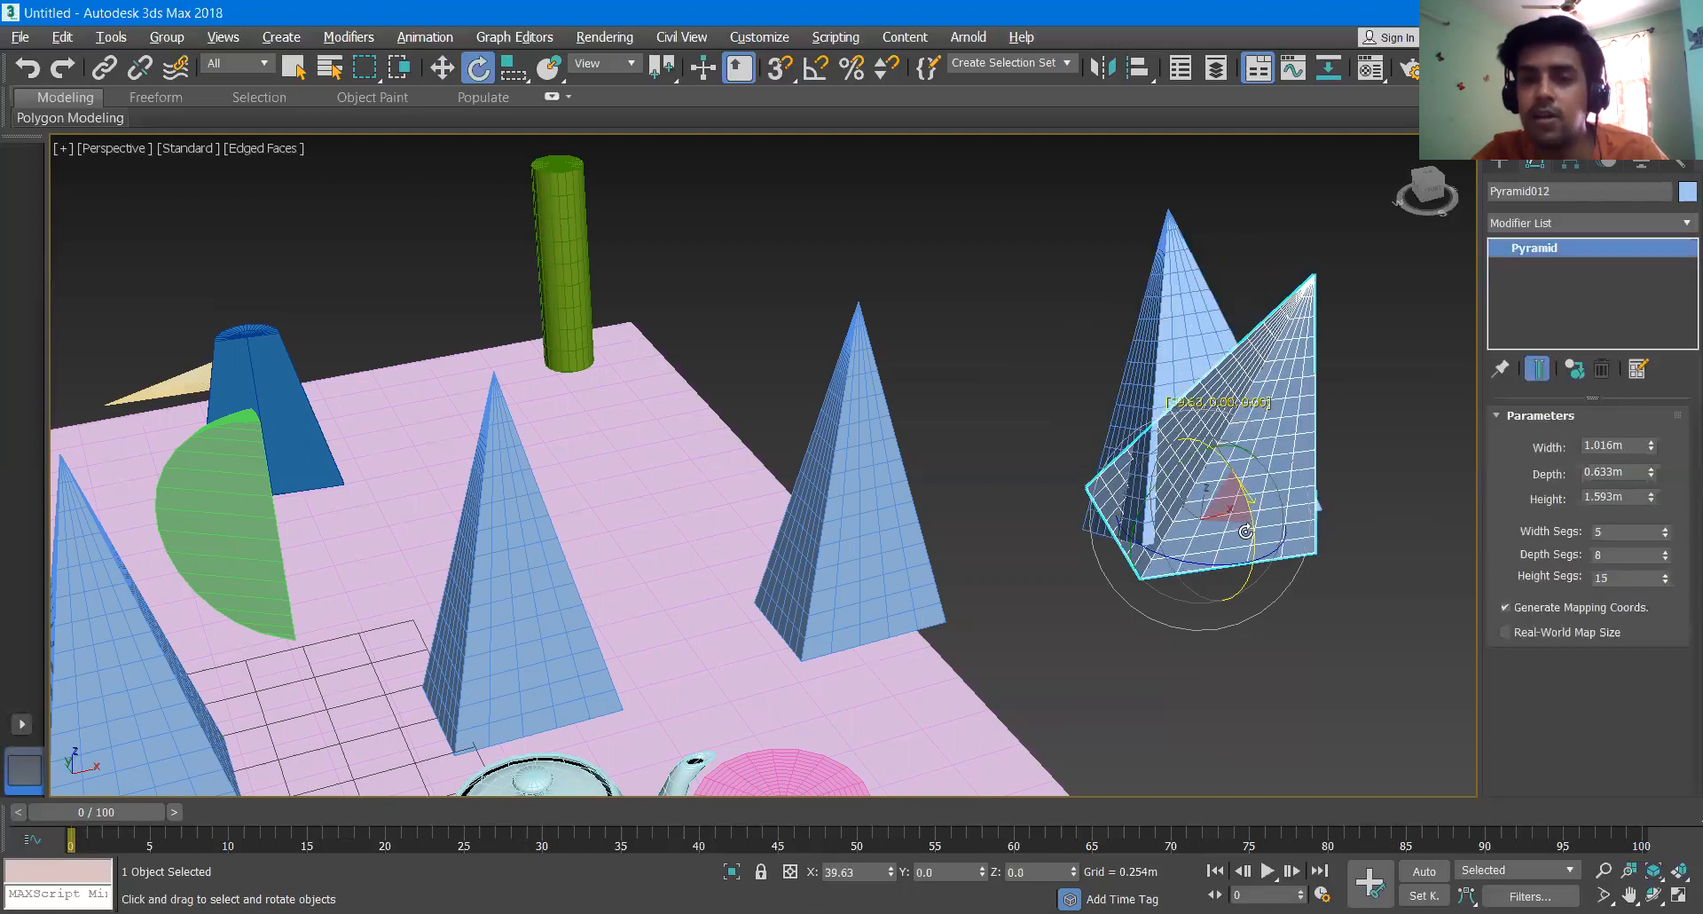
left_click_drag(737, 435, 739, 429, "shift")
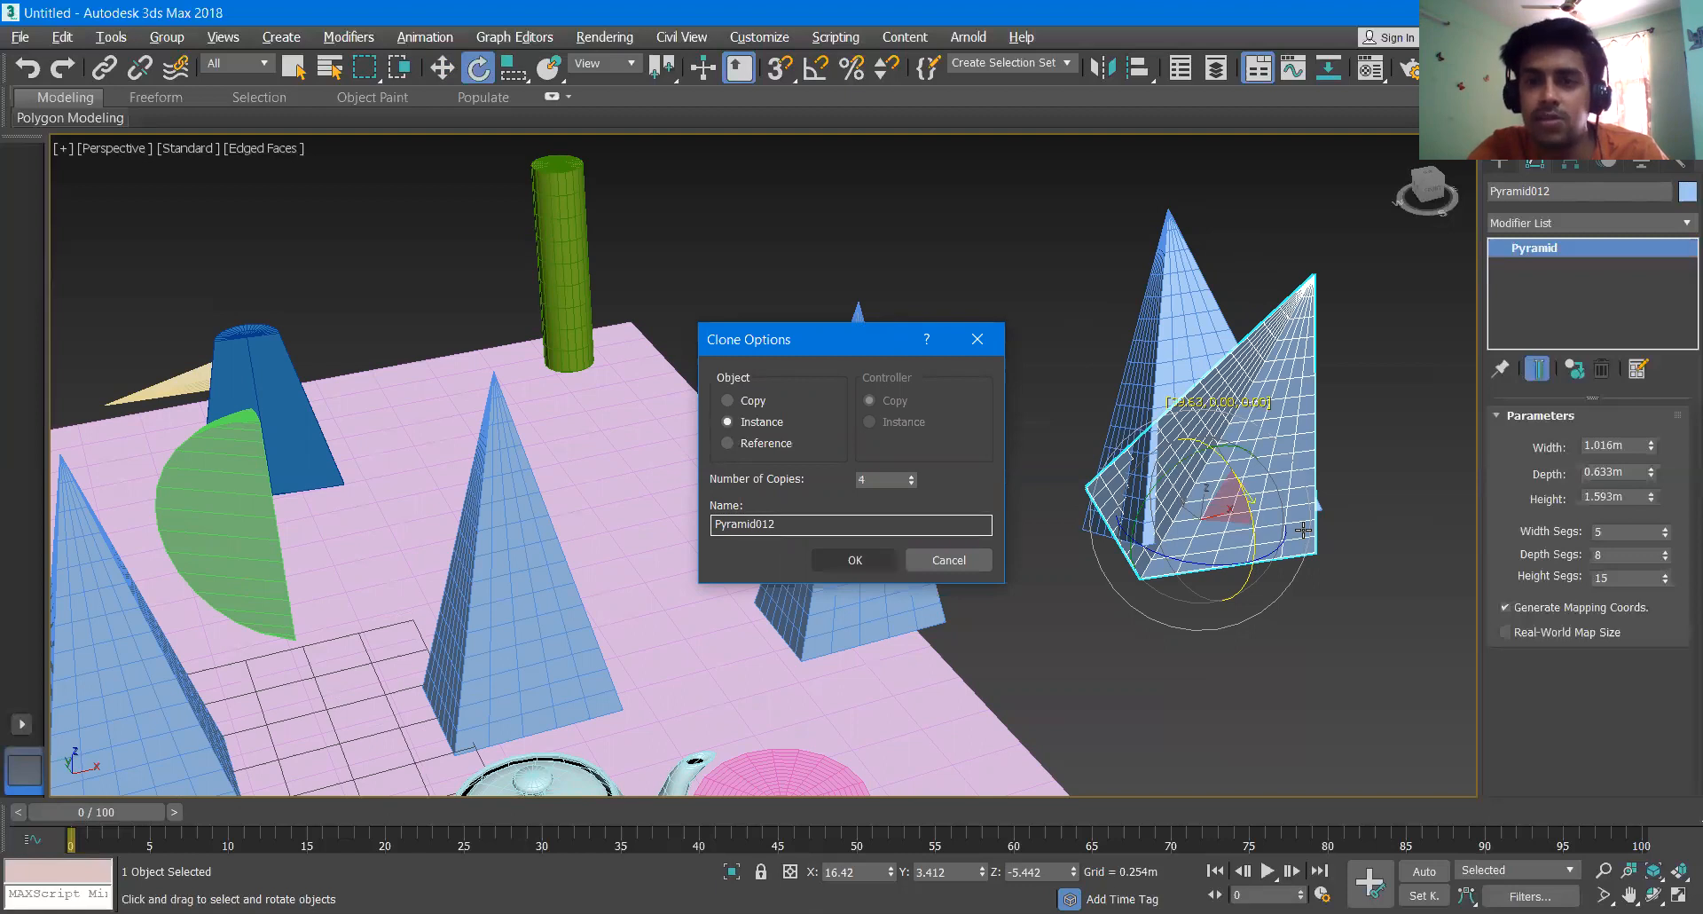
key("Return")
scroll(1304, 530, "down", 5)
scroll(1286, 524, "up", 4)
middle_click_drag(1285, 523, 1050, 497, "alt")
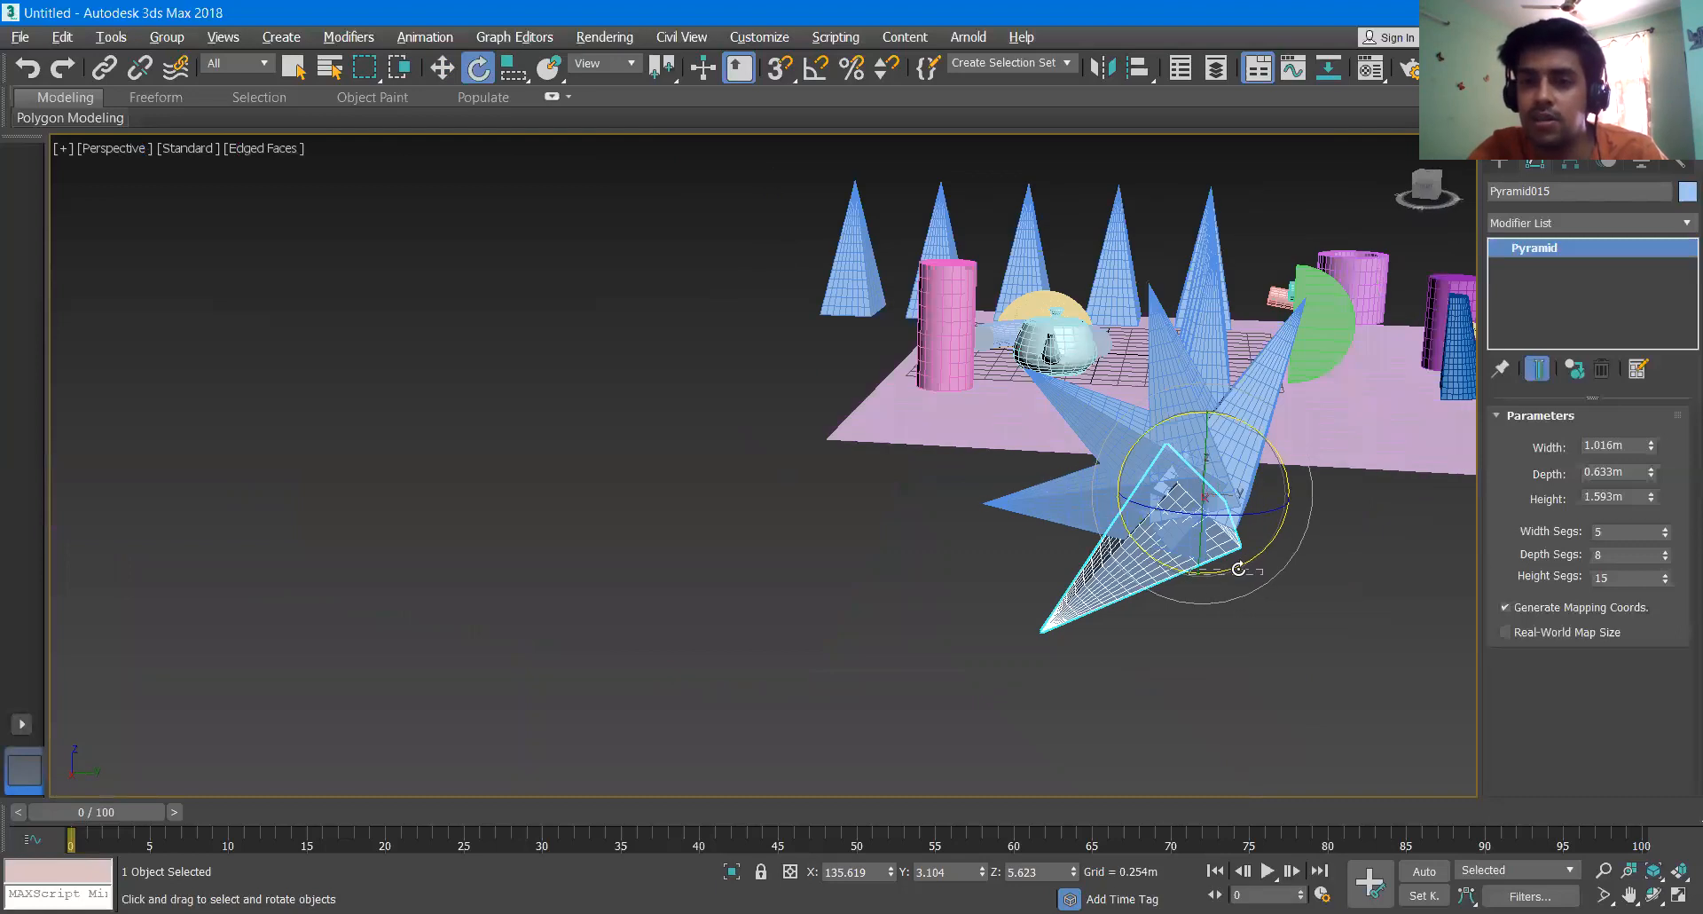
- Rotate the last pyramid instance to about X 168.039° and set the instanced pyramids' height to 1.131 m
left_click_drag(1245, 567, 1251, 556)
key("ctrl+d")
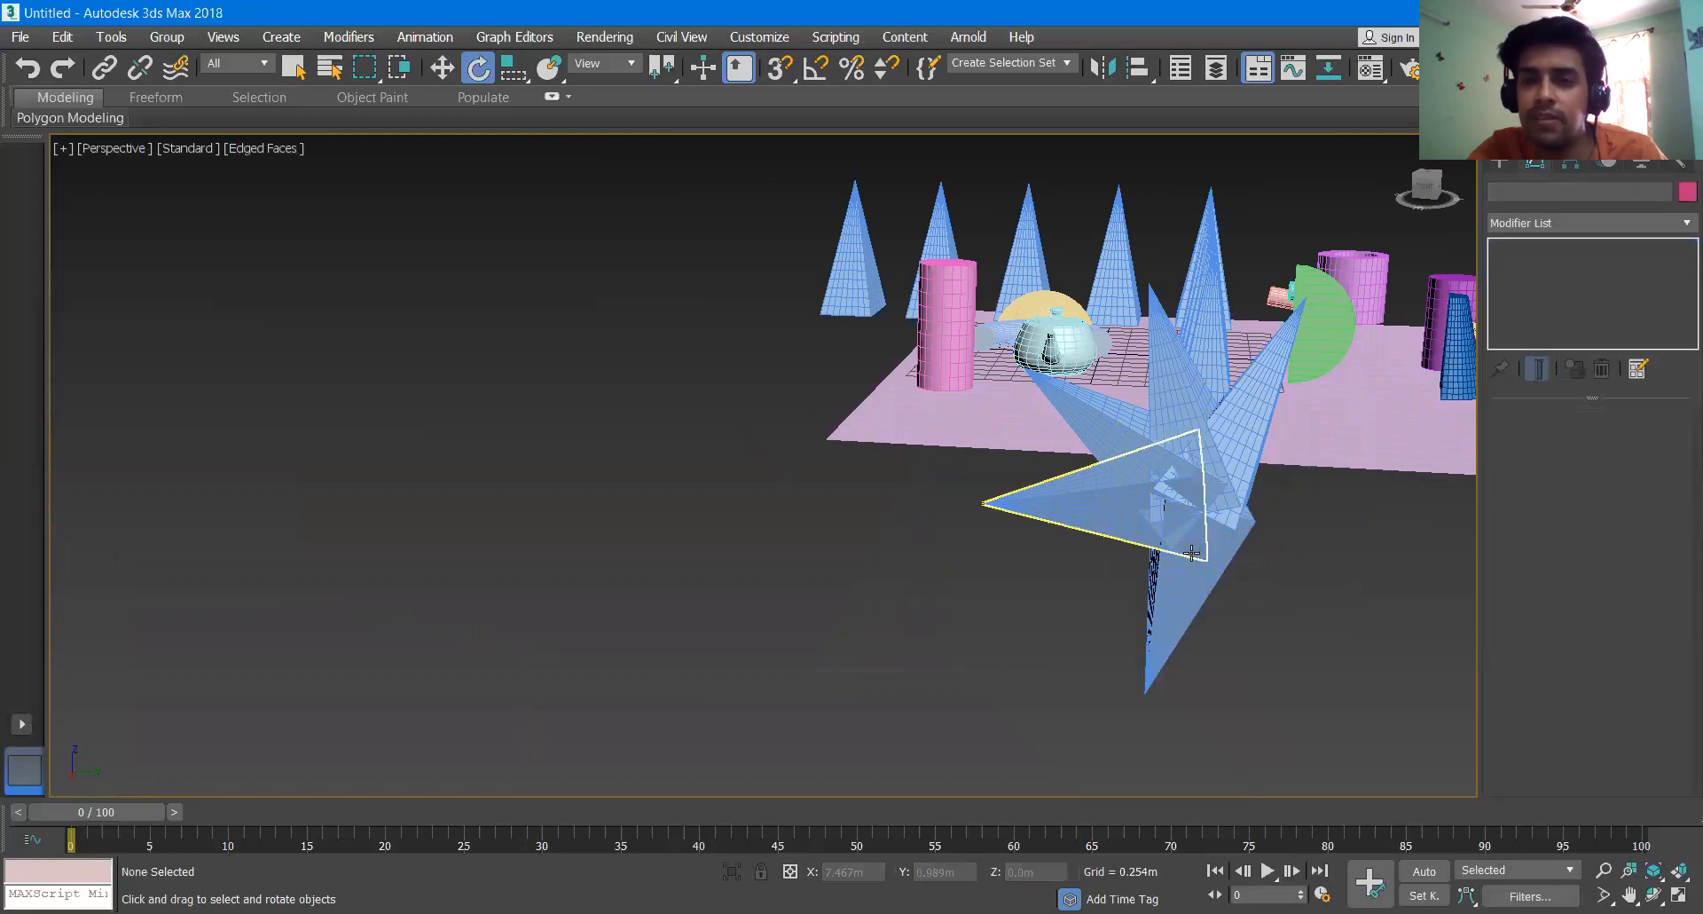
scroll(1198, 554, "up", 2)
left_click(1212, 560)
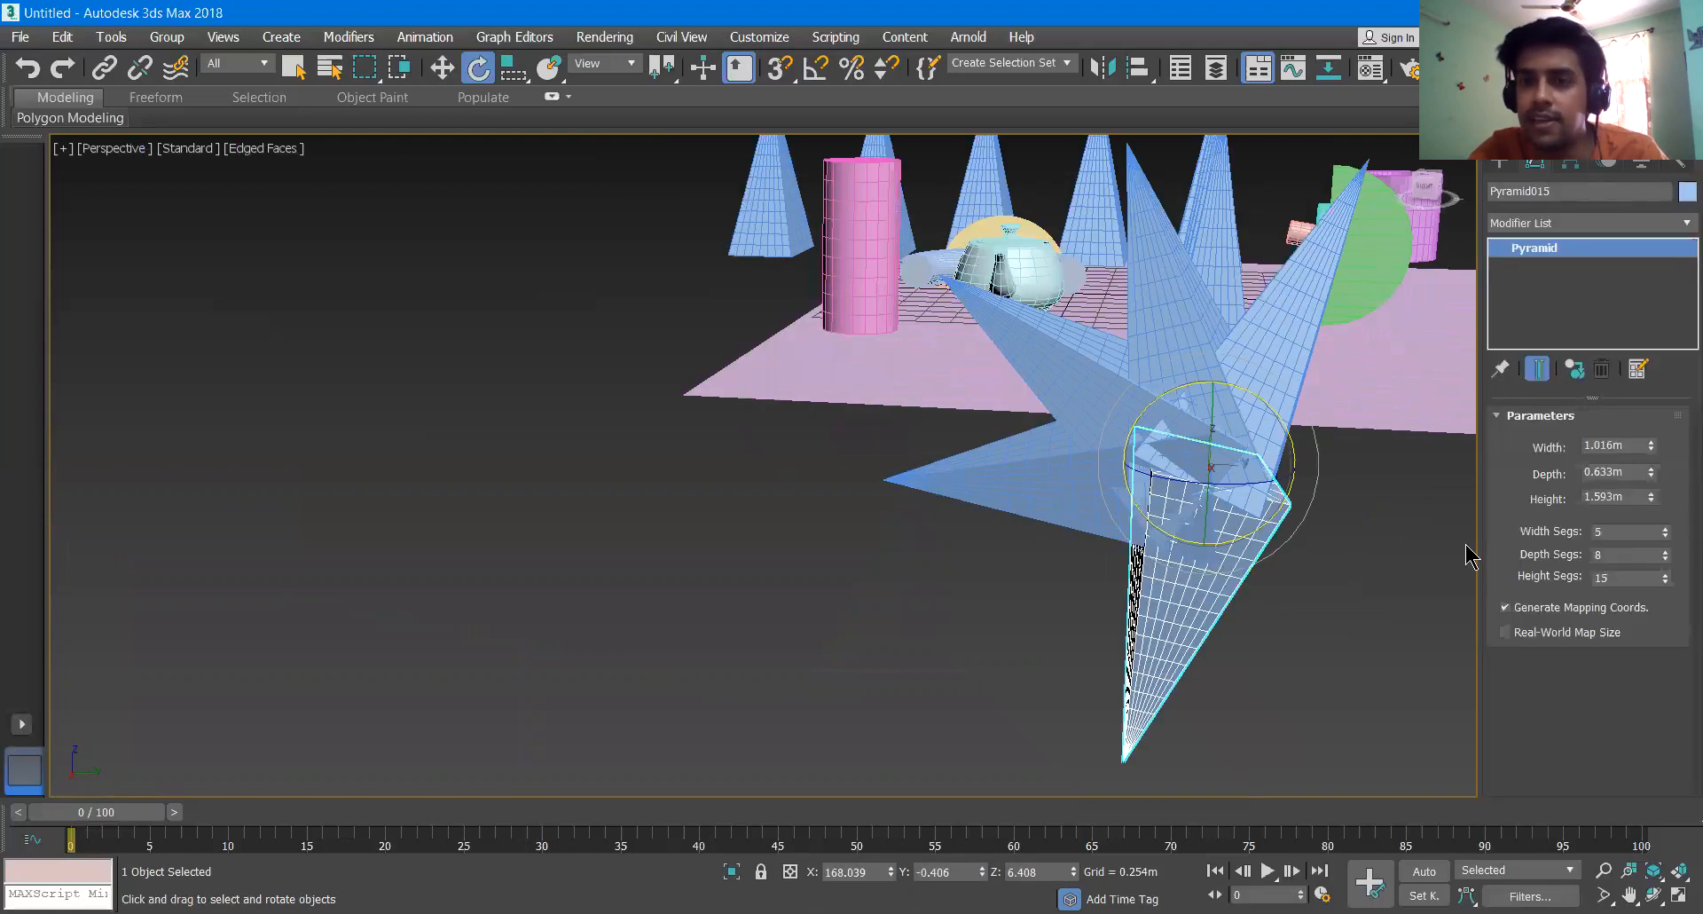
left_click_drag(1651, 497, 1632, 525)
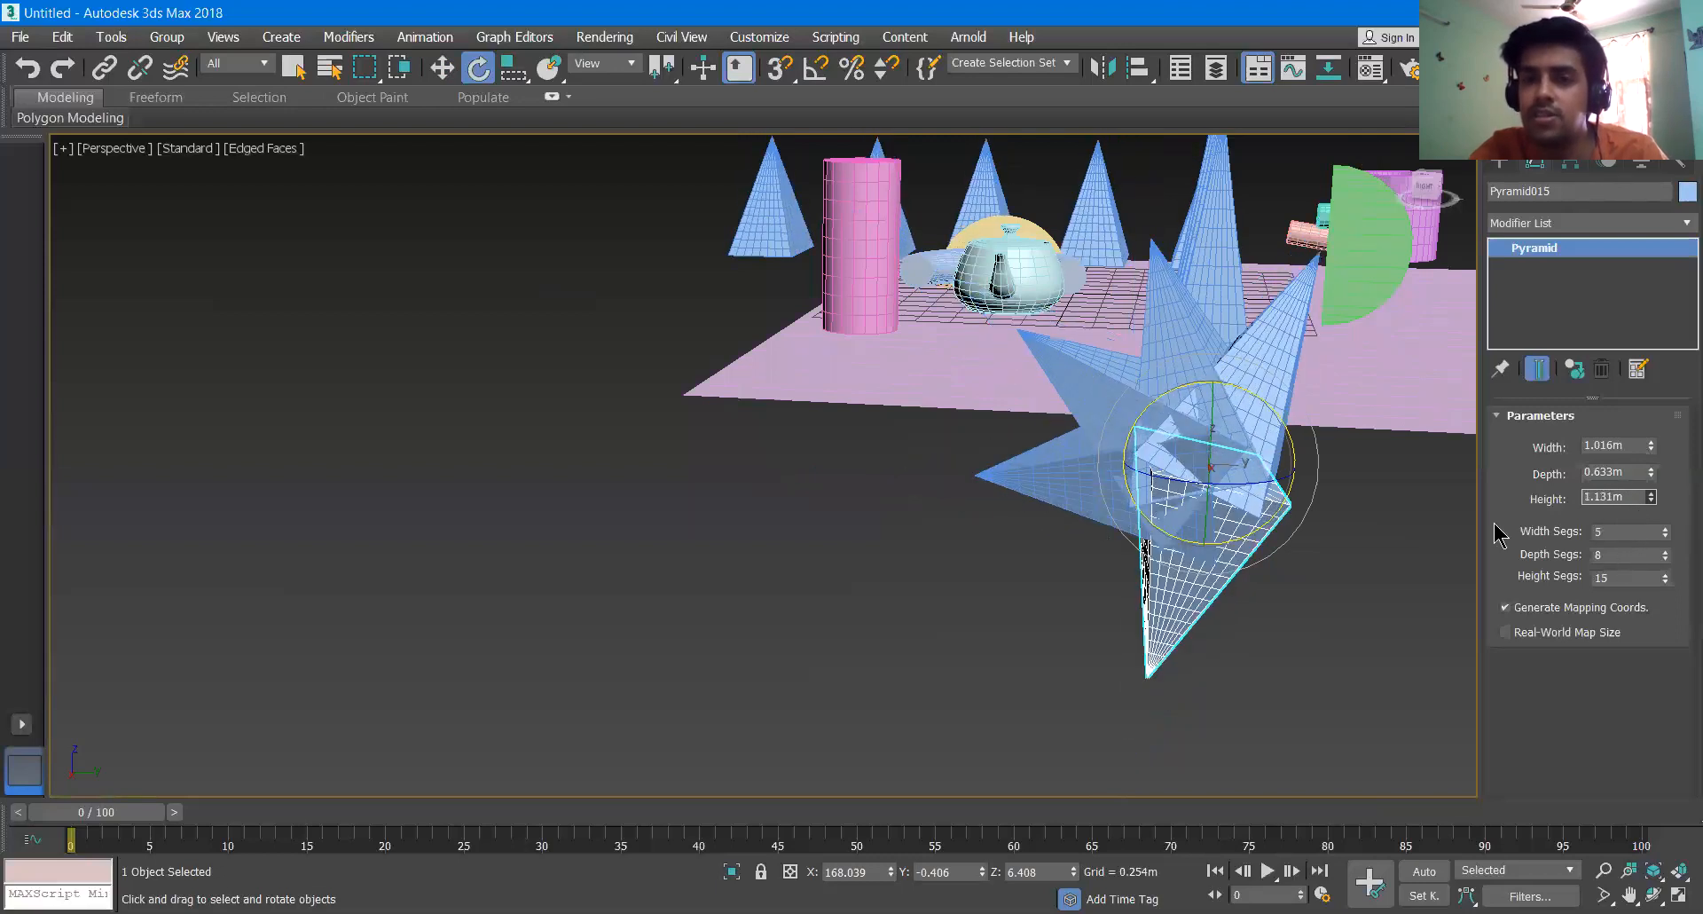
- Scale the solid purple cylinder at the back of the plane uniformly to about 117.415 %
scroll(1189, 462, "down", 5)
middle_click_drag(1142, 494, 1349, 525, "alt")
scroll(939, 572, "up", 3)
middle_click_drag(939, 572, 1056, 525)
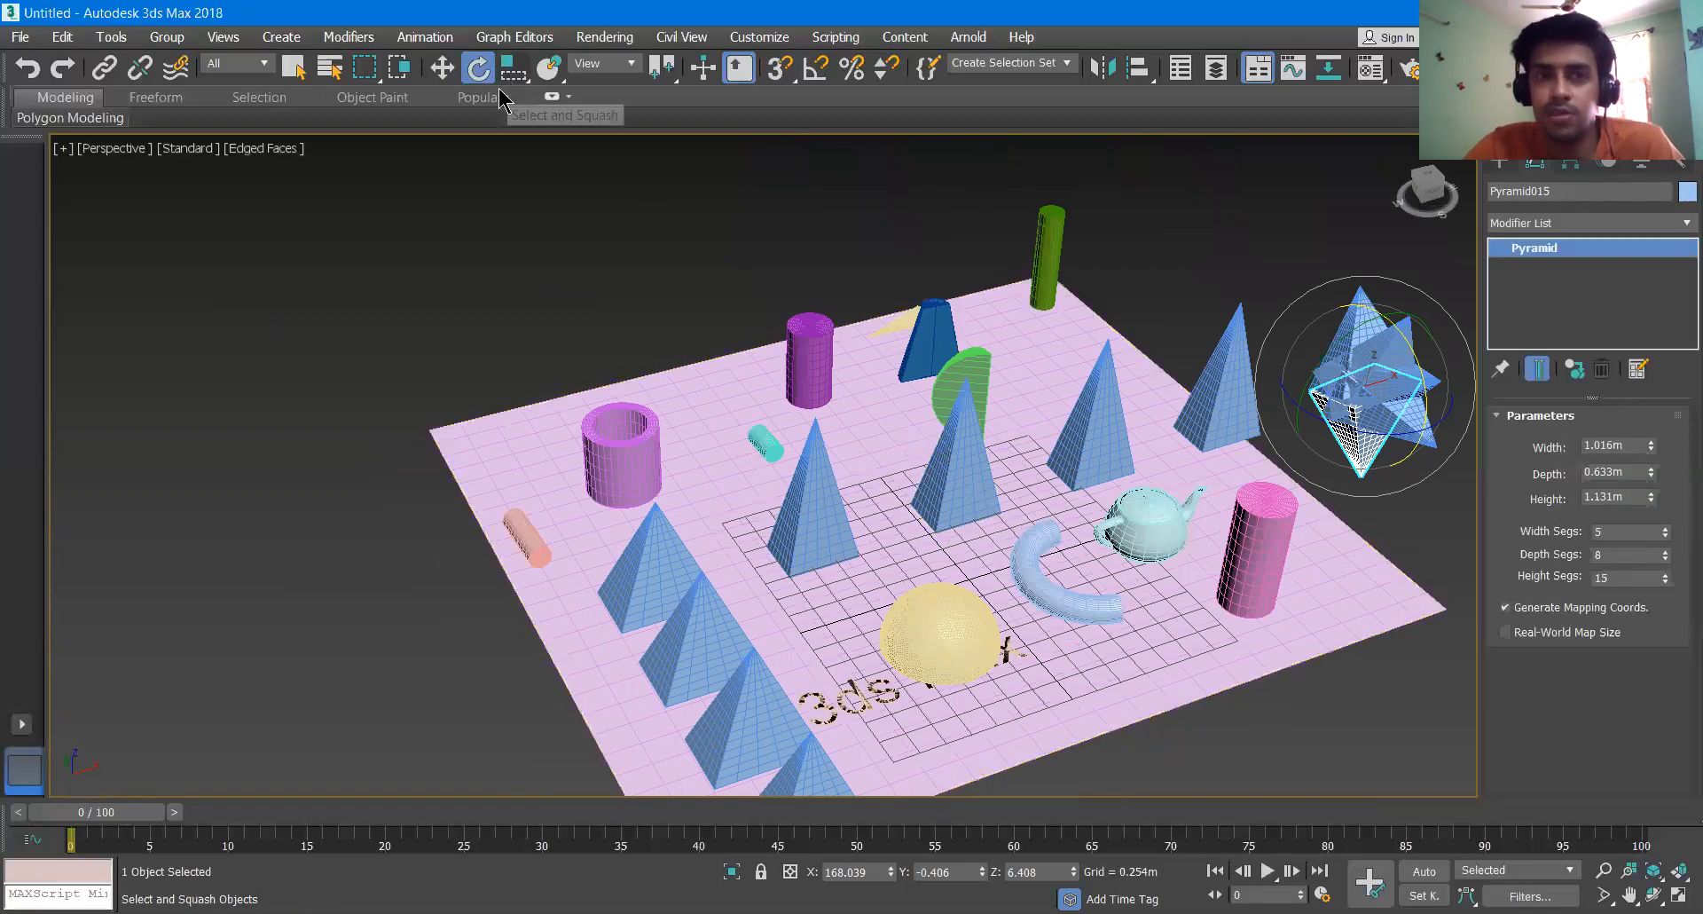
left_click(810, 364)
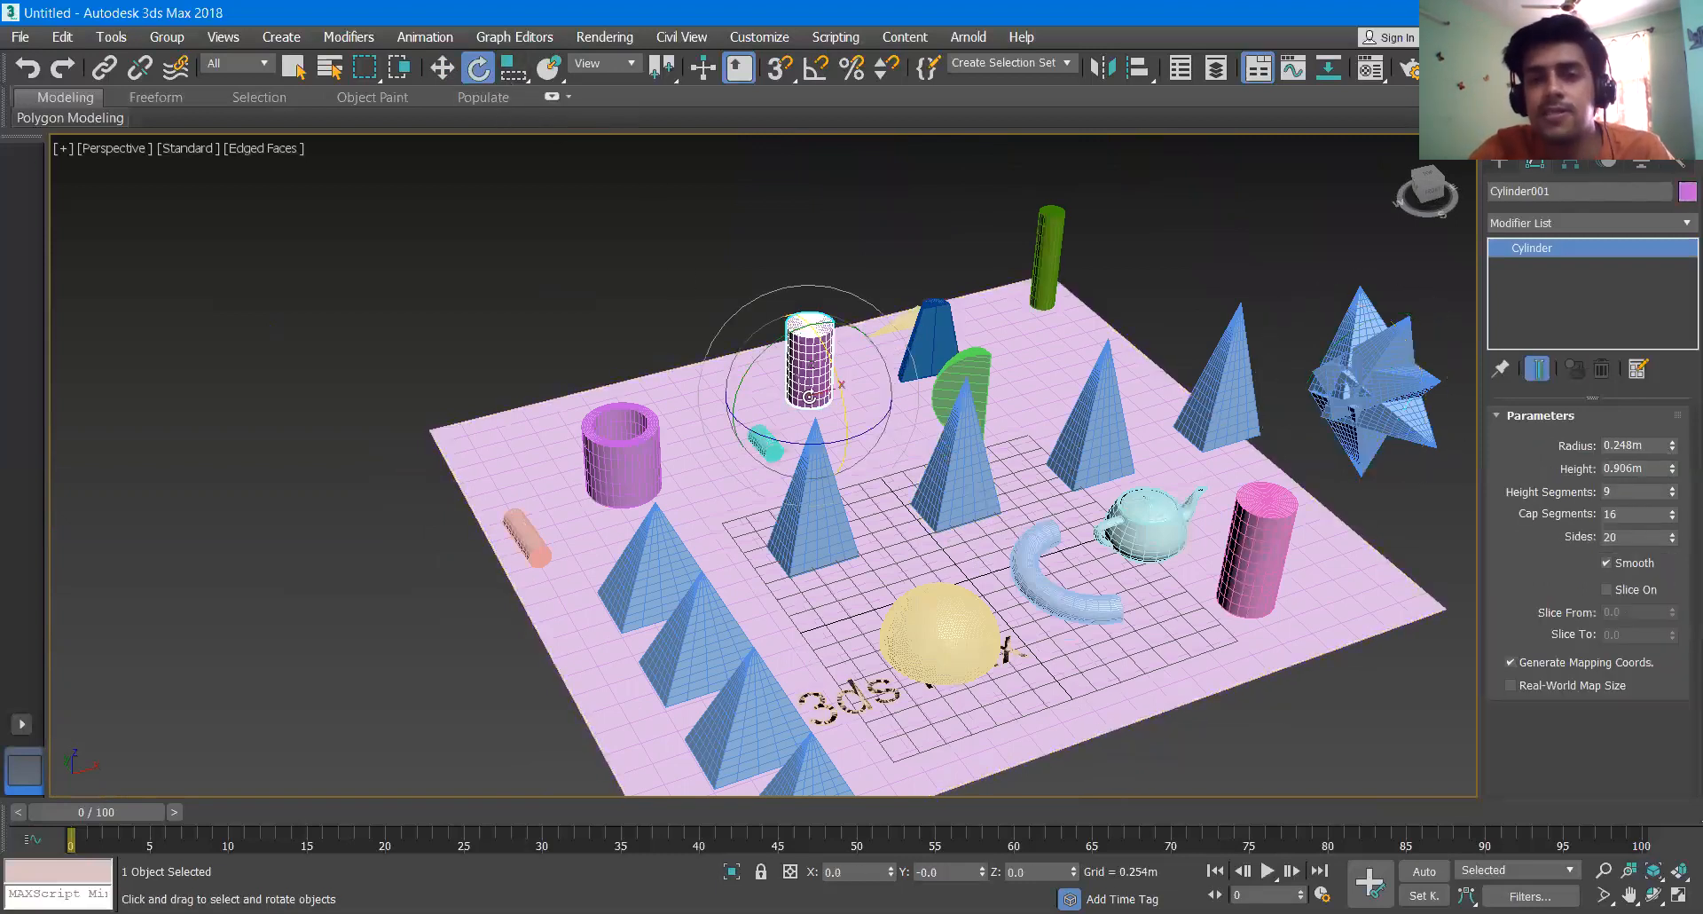
scroll(810, 330, "up", 2)
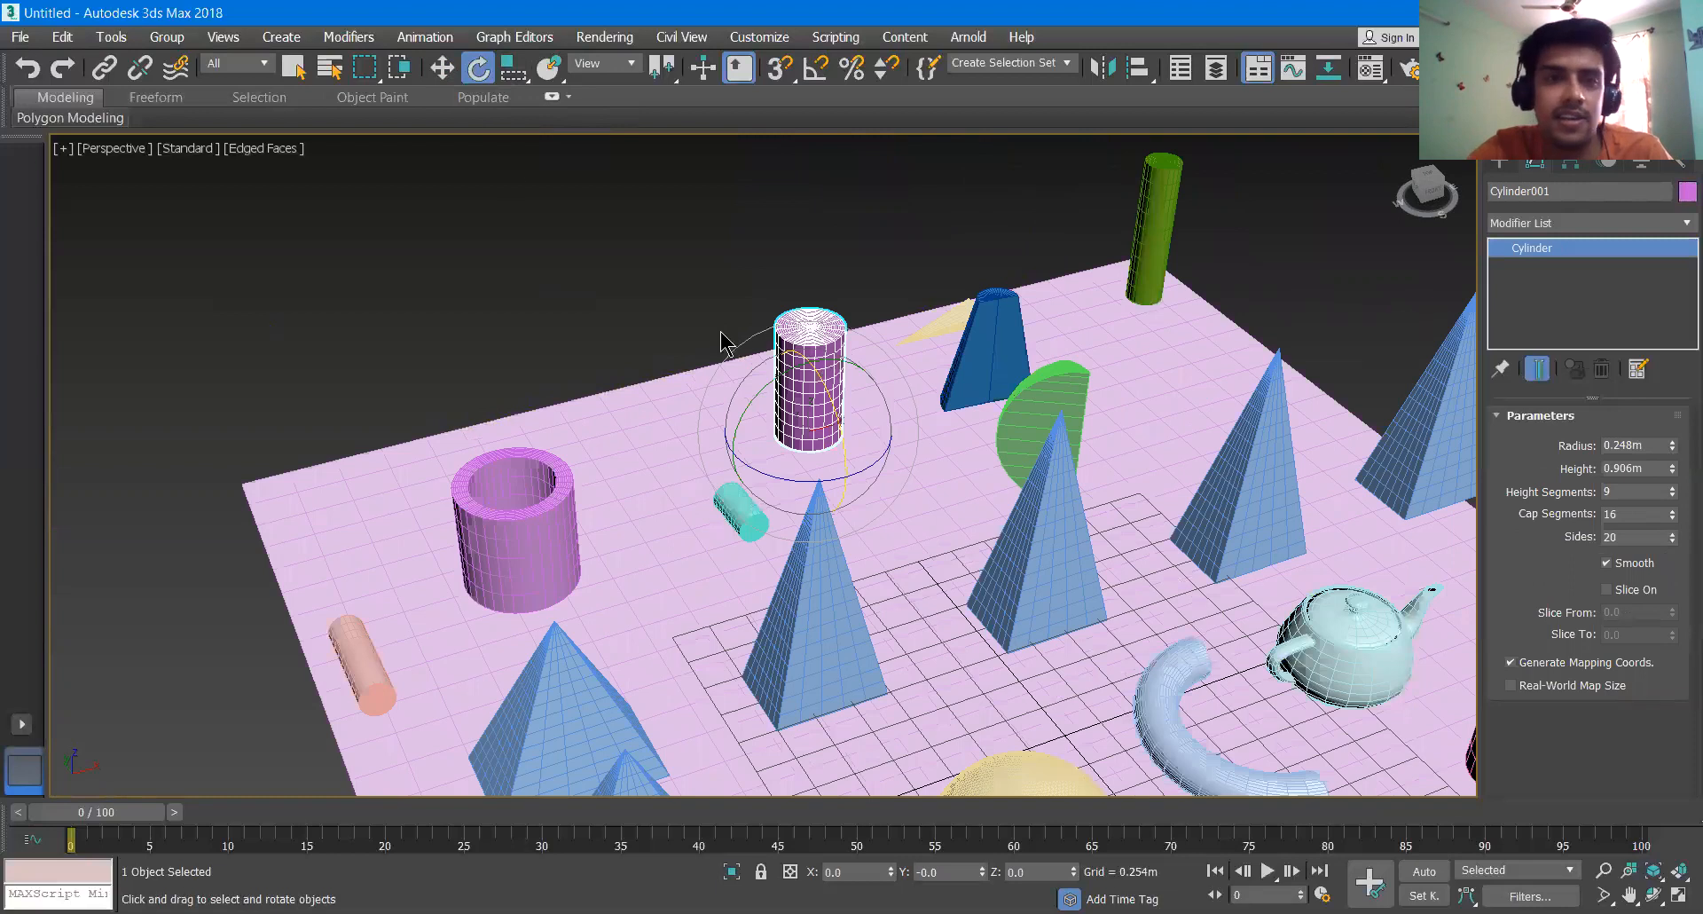
left_click(515, 68)
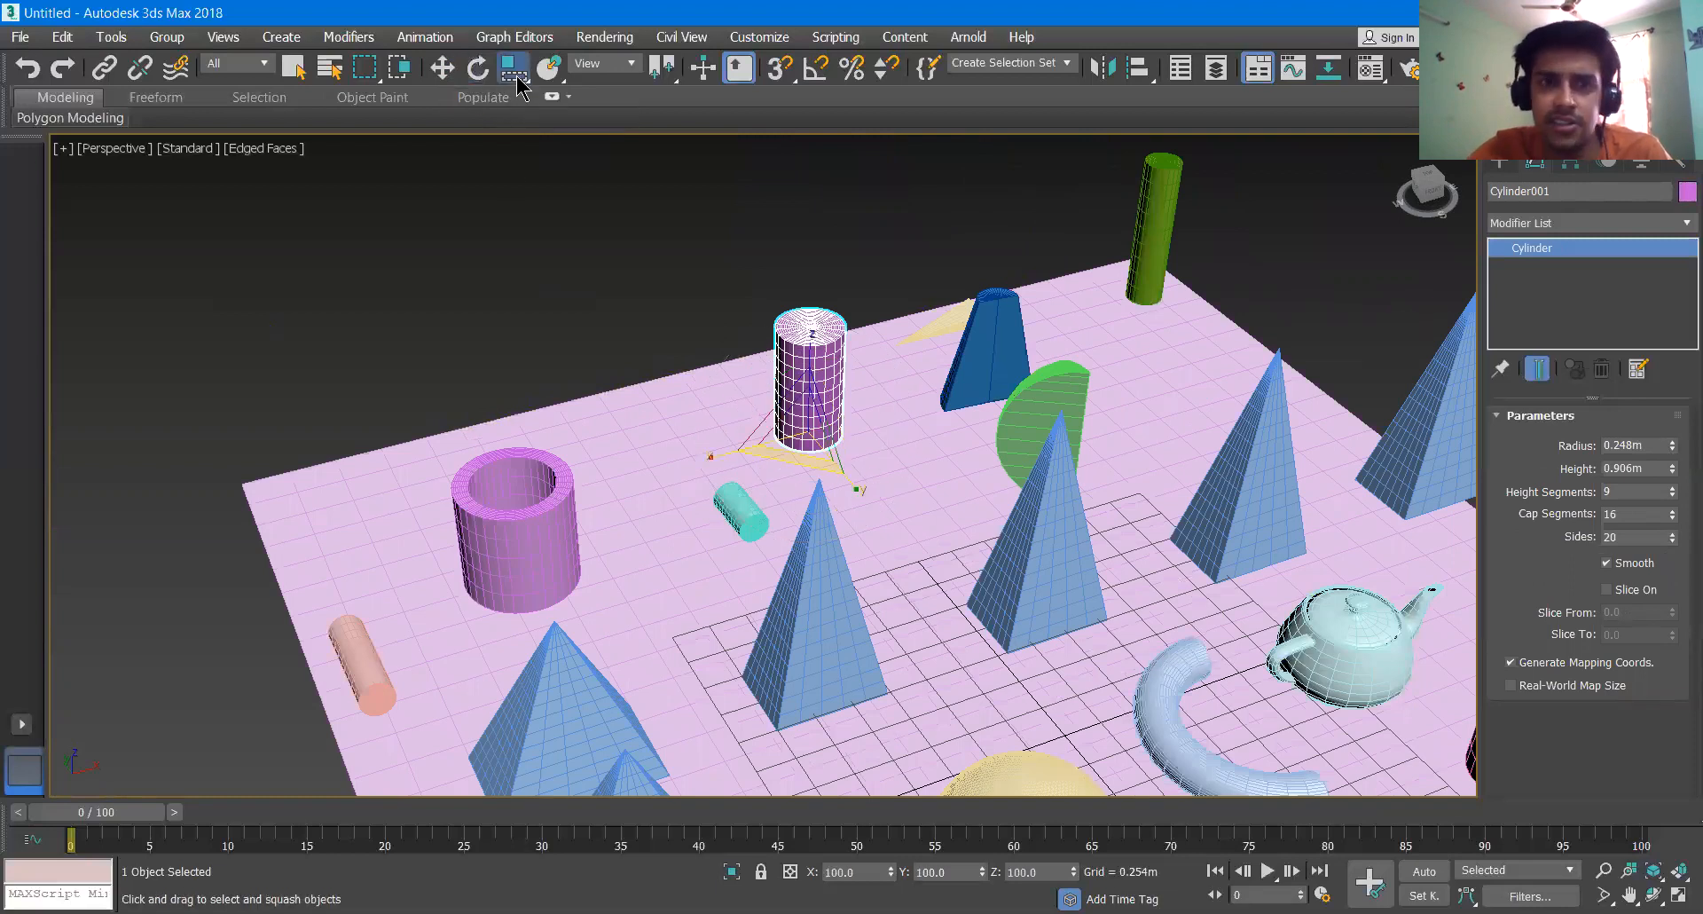
mouse_move(517, 78)
left_mouse_down()
mouse_move(515, 169)
mouse_move(517, 80)
mouse_move(515, 99)
left_mouse_up()
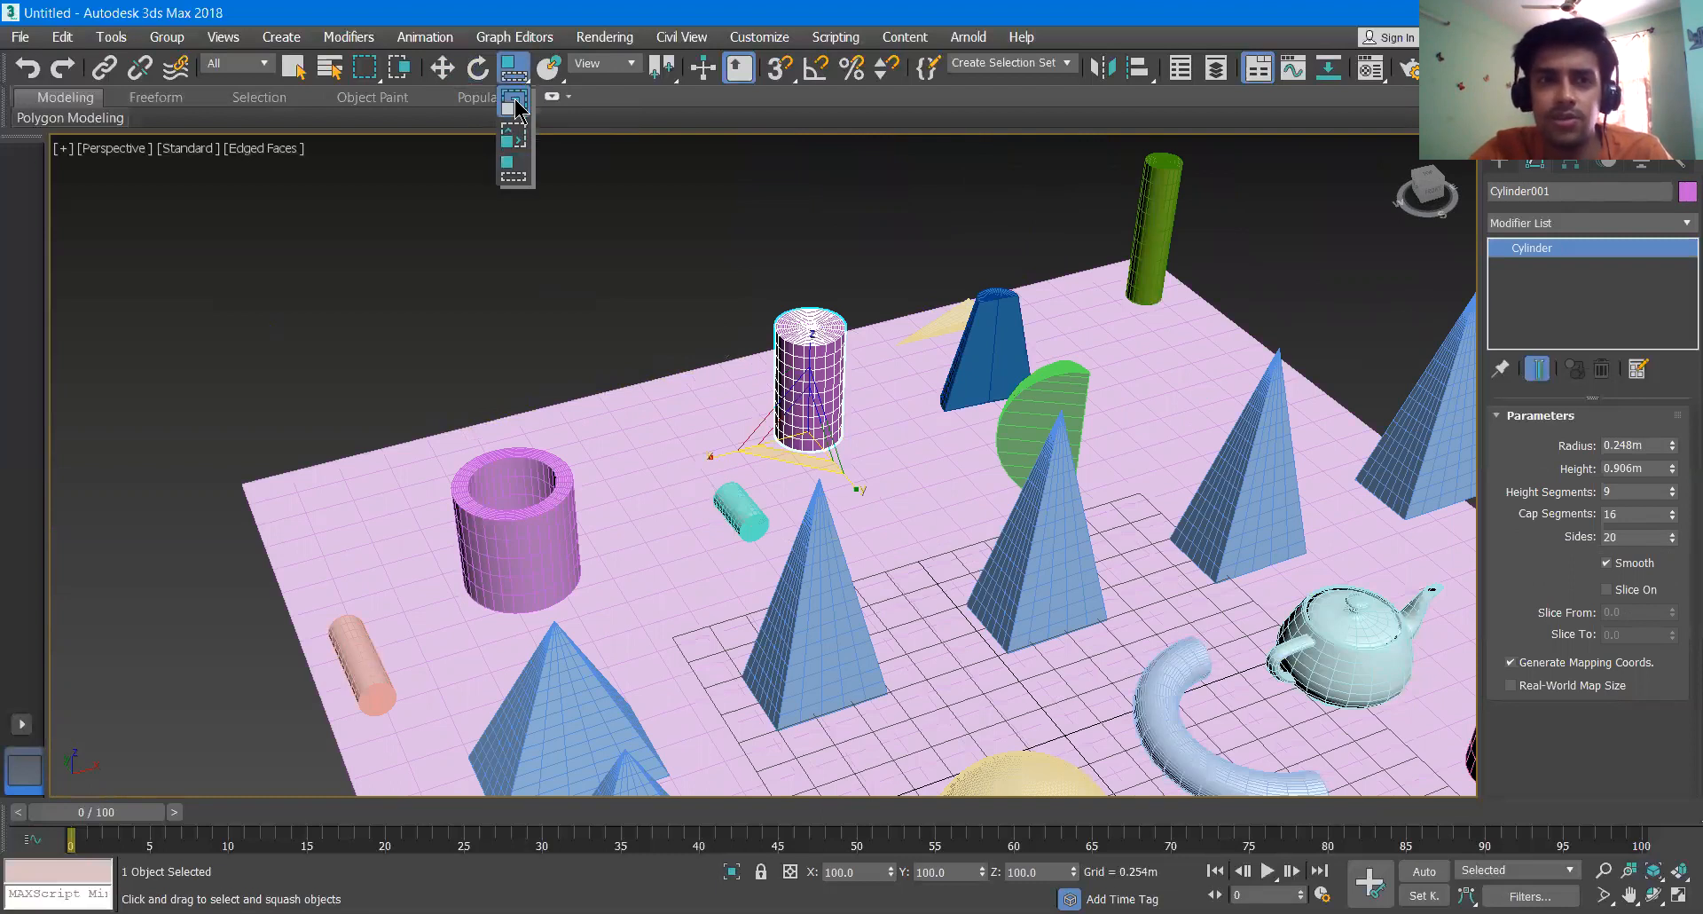
scroll(808, 444, "up", 5)
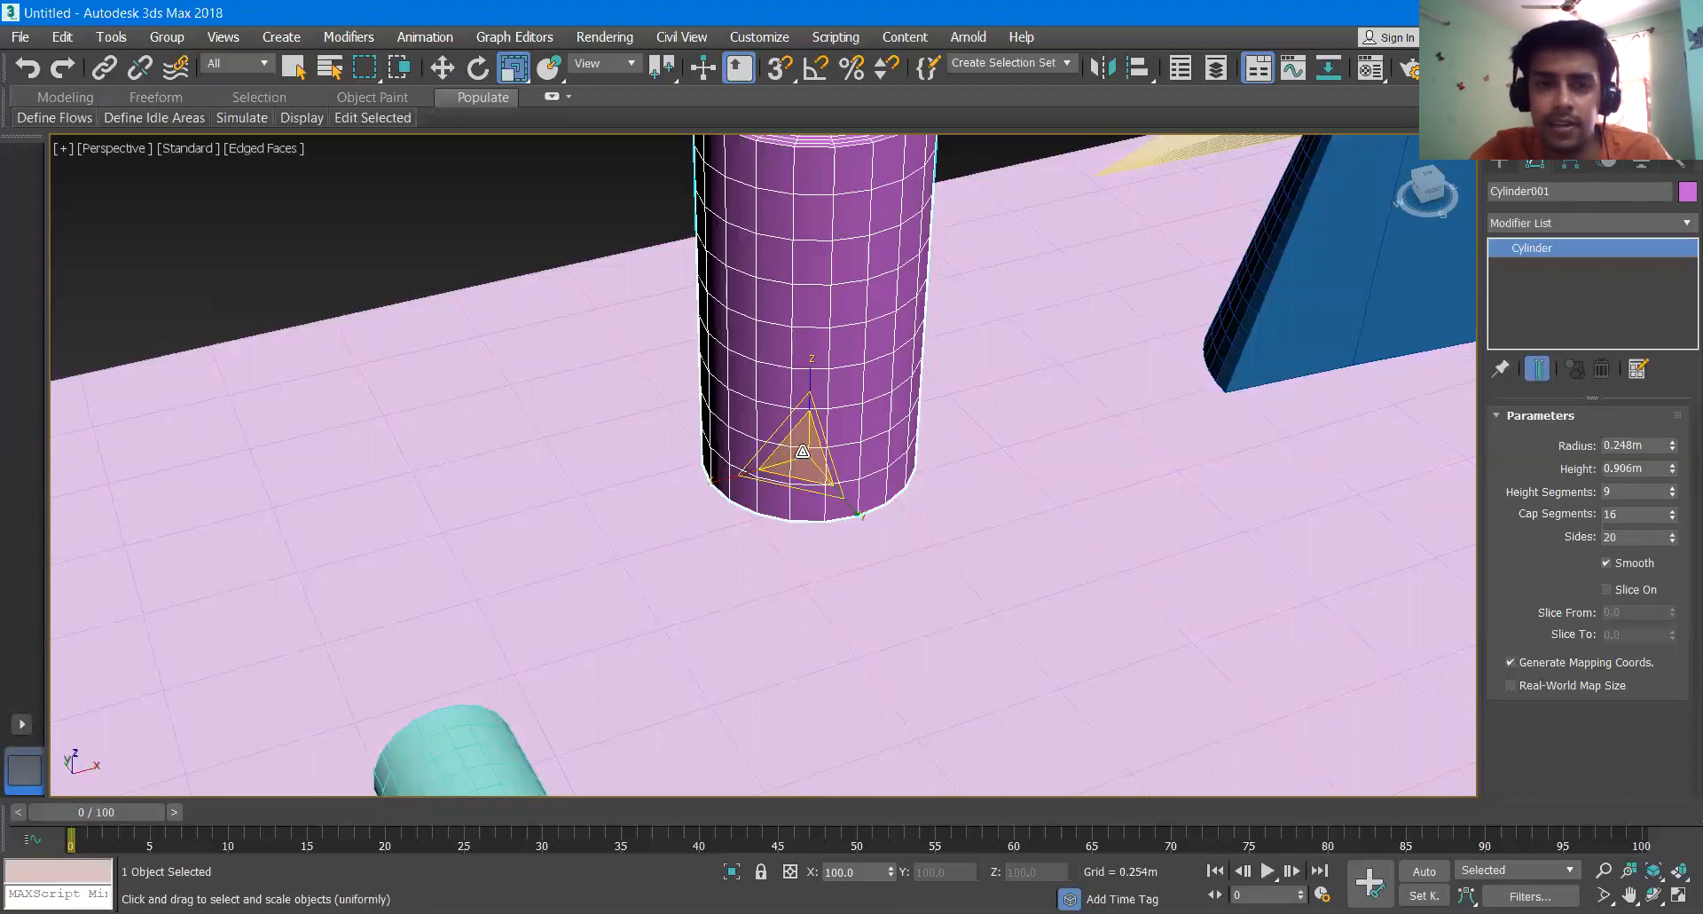
mouse_move(802, 451)
left_mouse_down()
mouse_move(833, 397)
mouse_move(809, 452)
mouse_move(808, 437)
left_mouse_up()
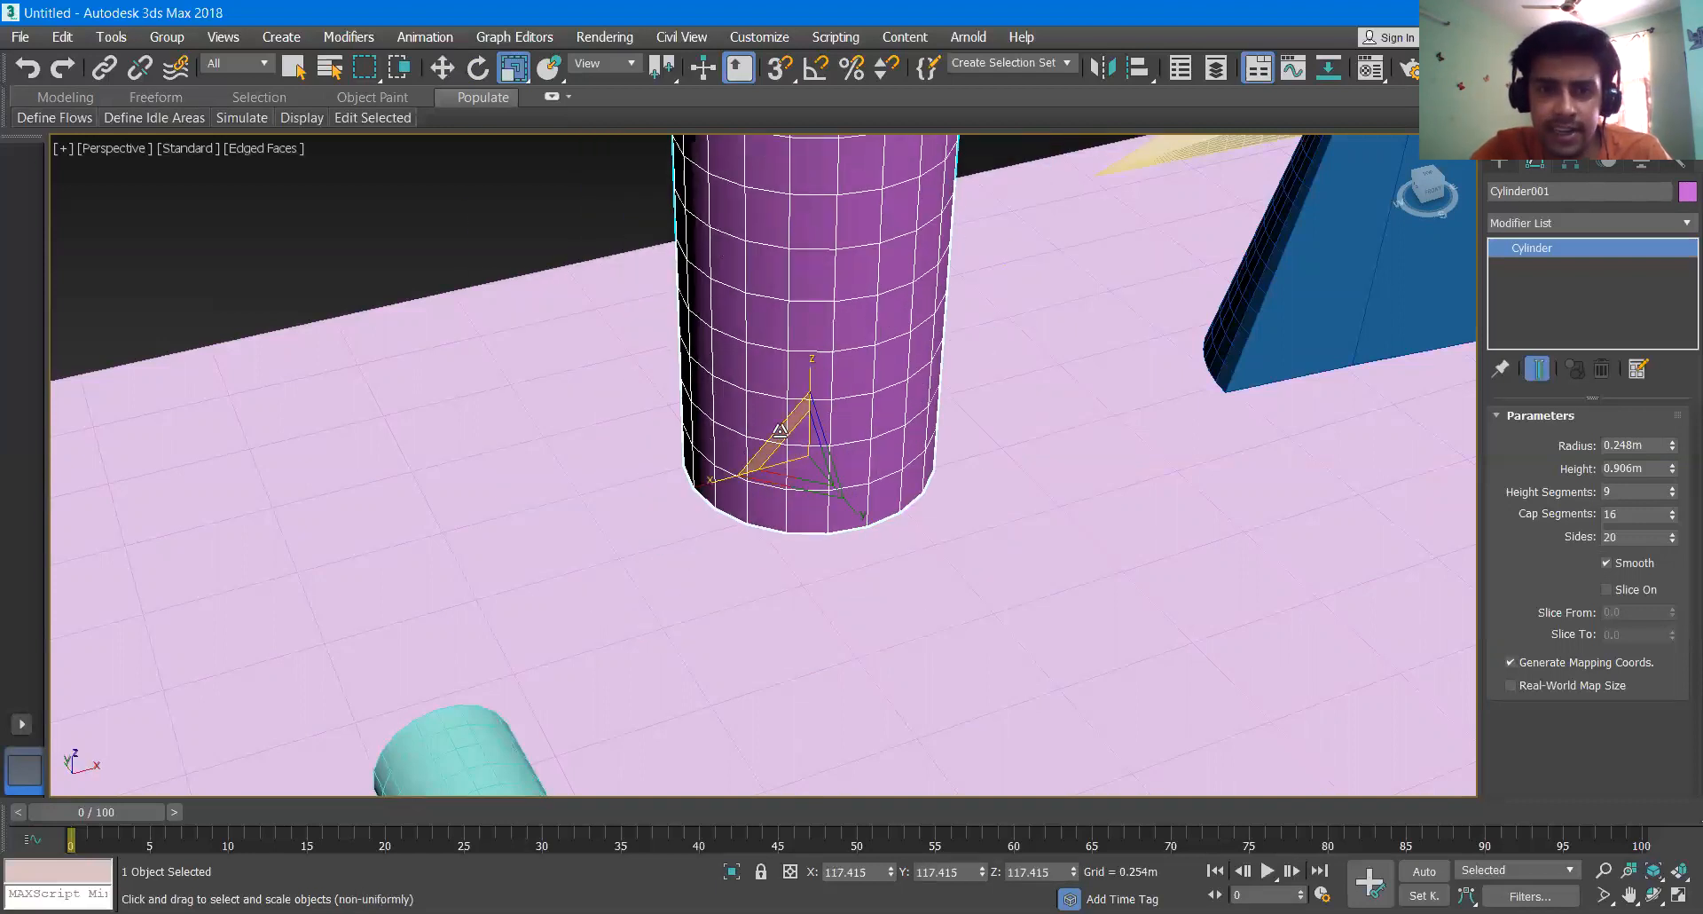
- Enlarge the purple cylinder further with different axis scales, to about X 320.827 %, Y 258.049 %, Z 346.446 %
left_click_drag(770, 436, 735, 455)
scroll(743, 427, "down", 5)
scroll(742, 426, "down", 4)
scroll(743, 457, "up", 3)
scroll(756, 441, "down", 3)
mouse_move(780, 395)
left_mouse_down()
mouse_move(814, 378)
mouse_move(802, 390)
left_mouse_up()
scroll(809, 384, "down", 3)
scroll(803, 390, "down", 3)
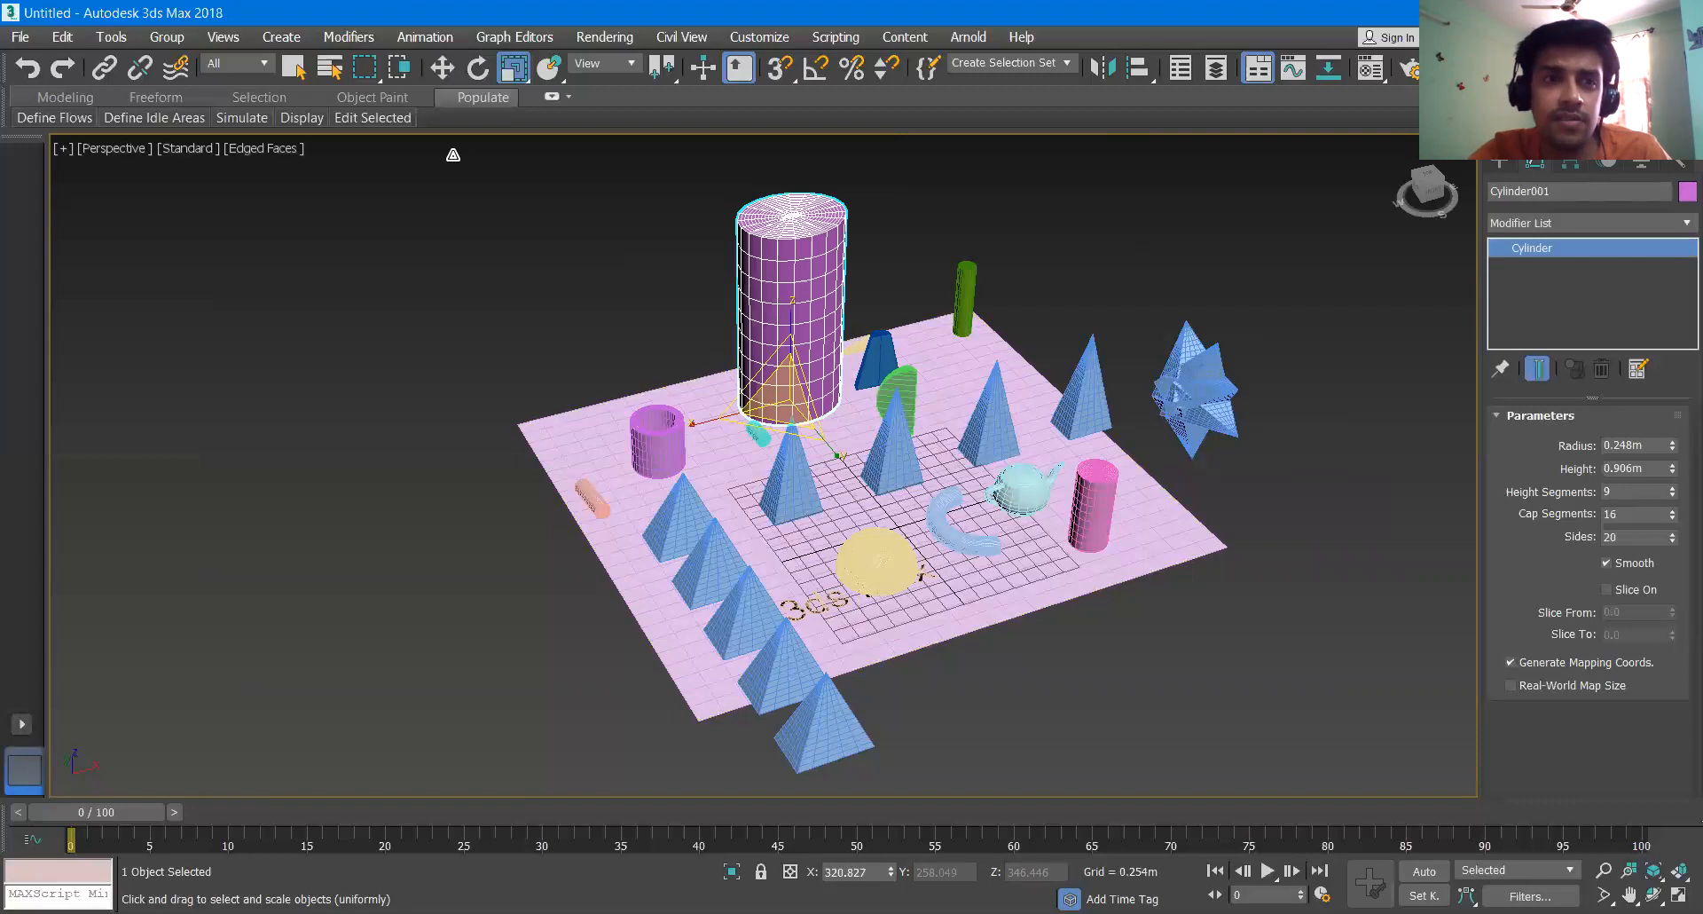
- Cycle through the Scale and Rotate tools to Select and Move, and select the ground plane
left_click(293, 68)
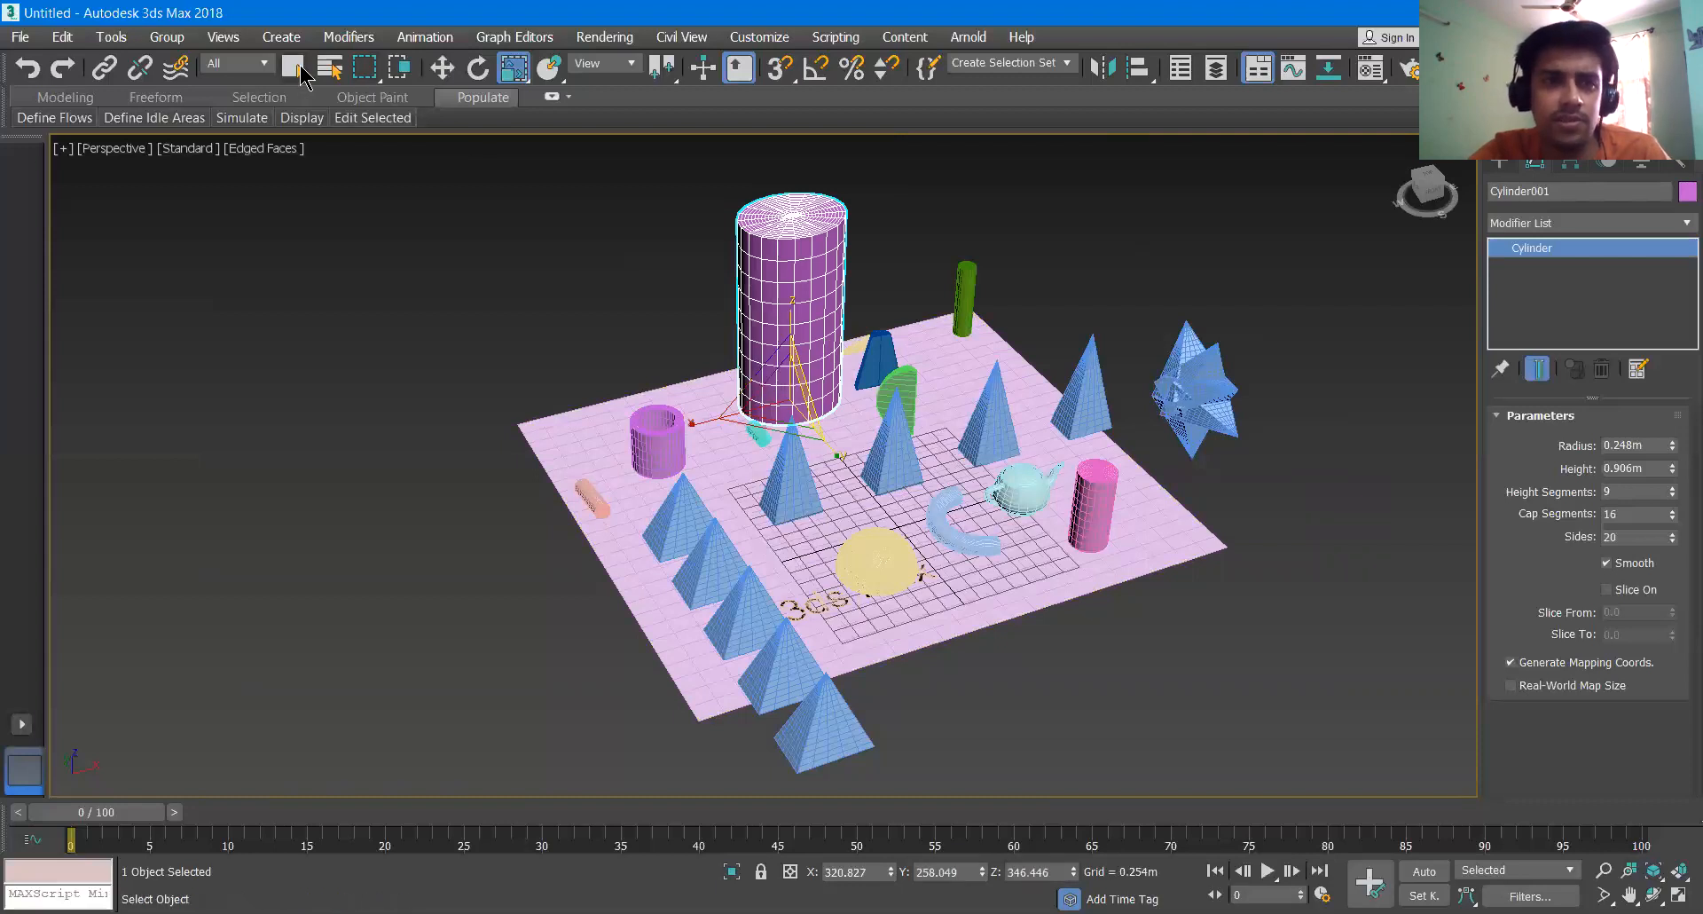
key("r")
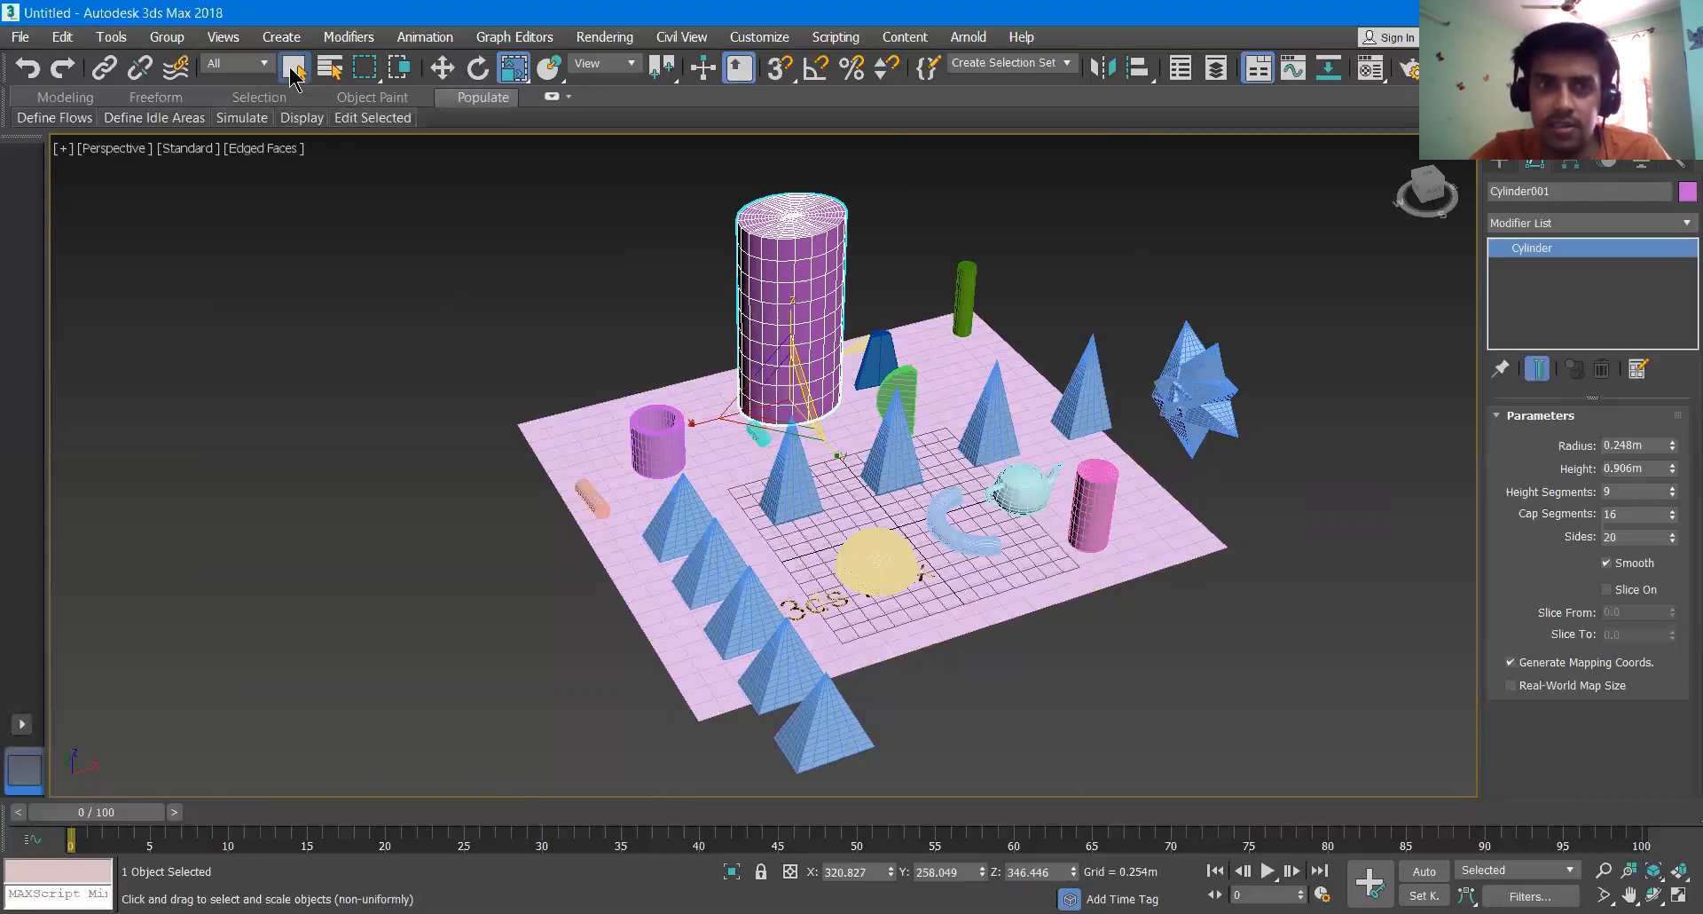
key("e")
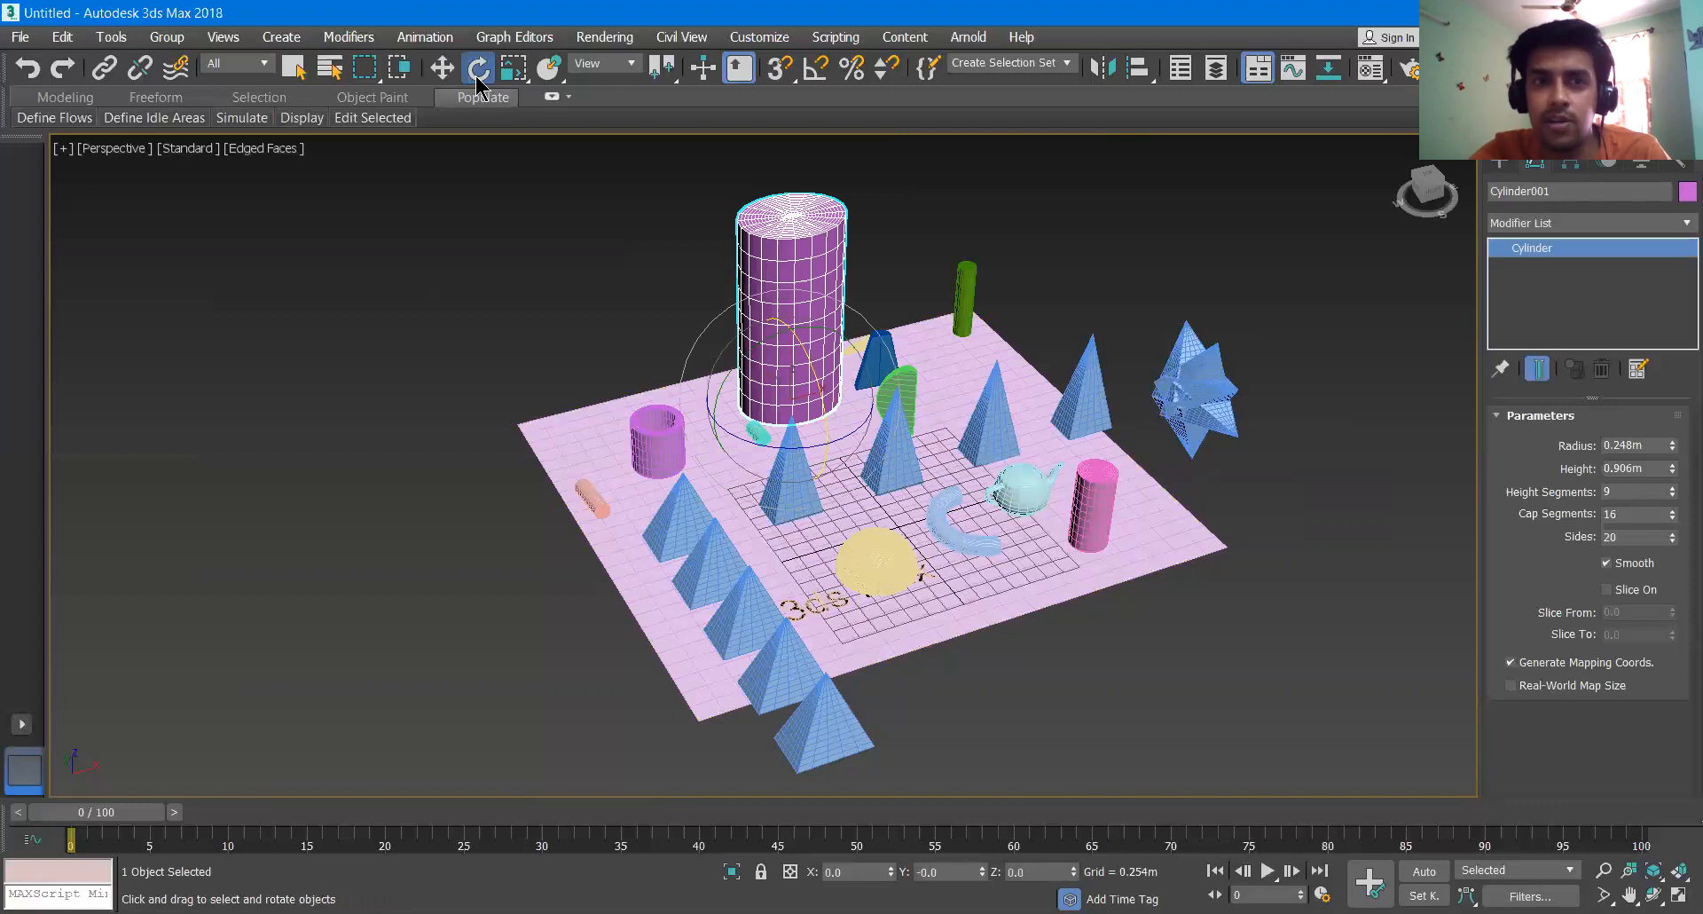
left_click(293, 67)
left_click(444, 69)
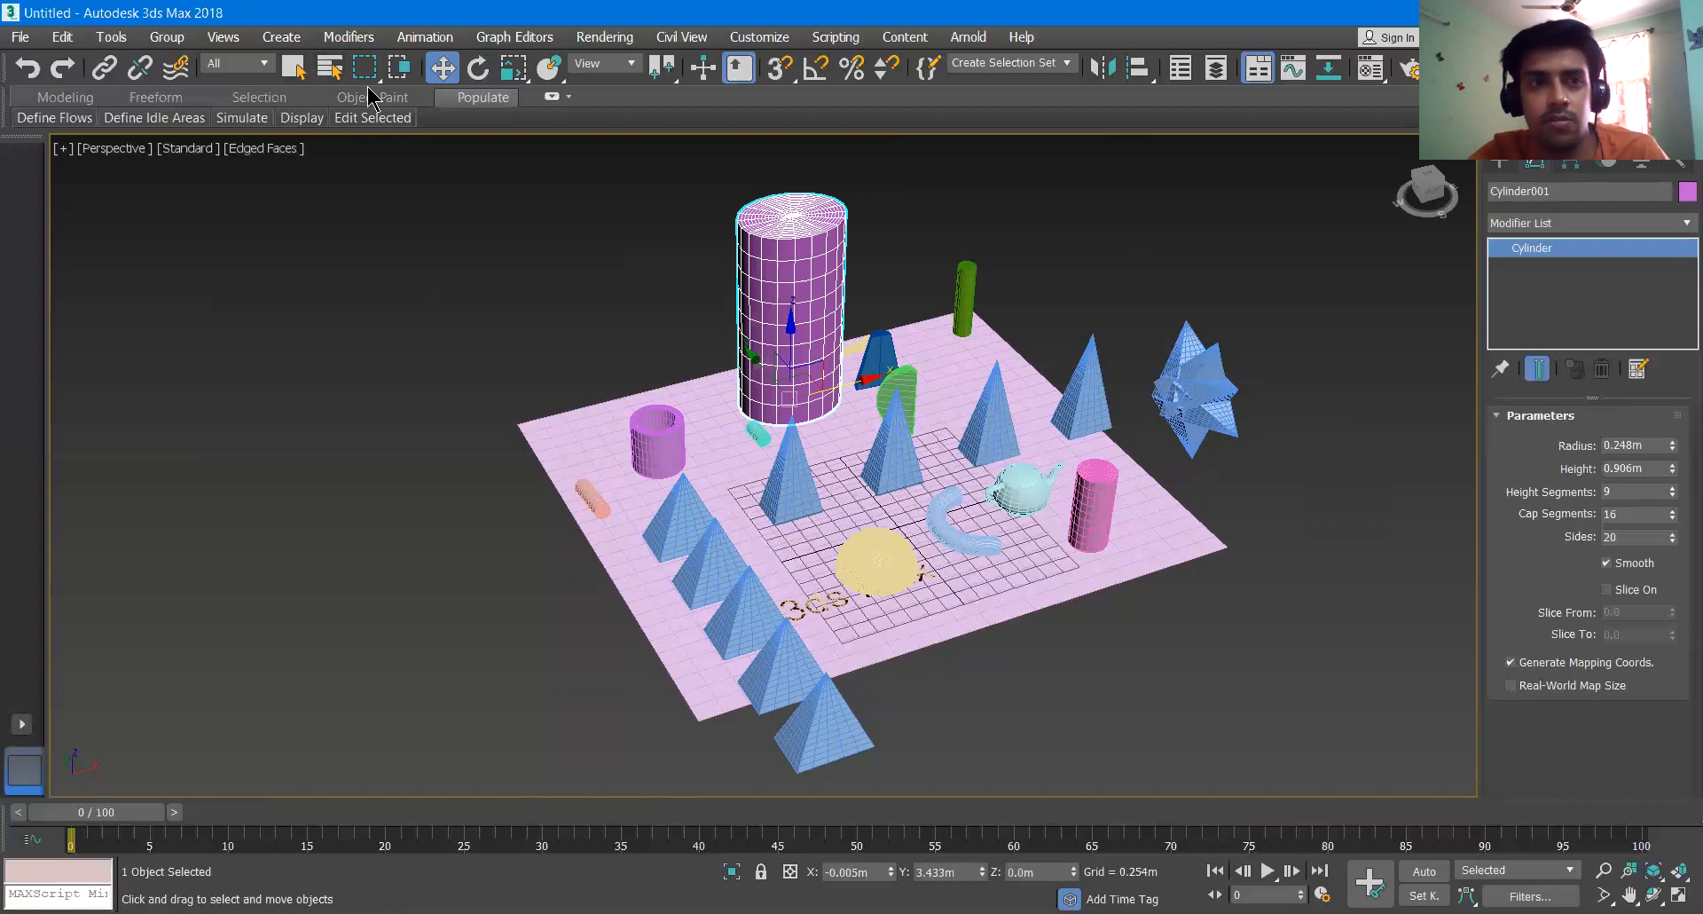
left_click(372, 118)
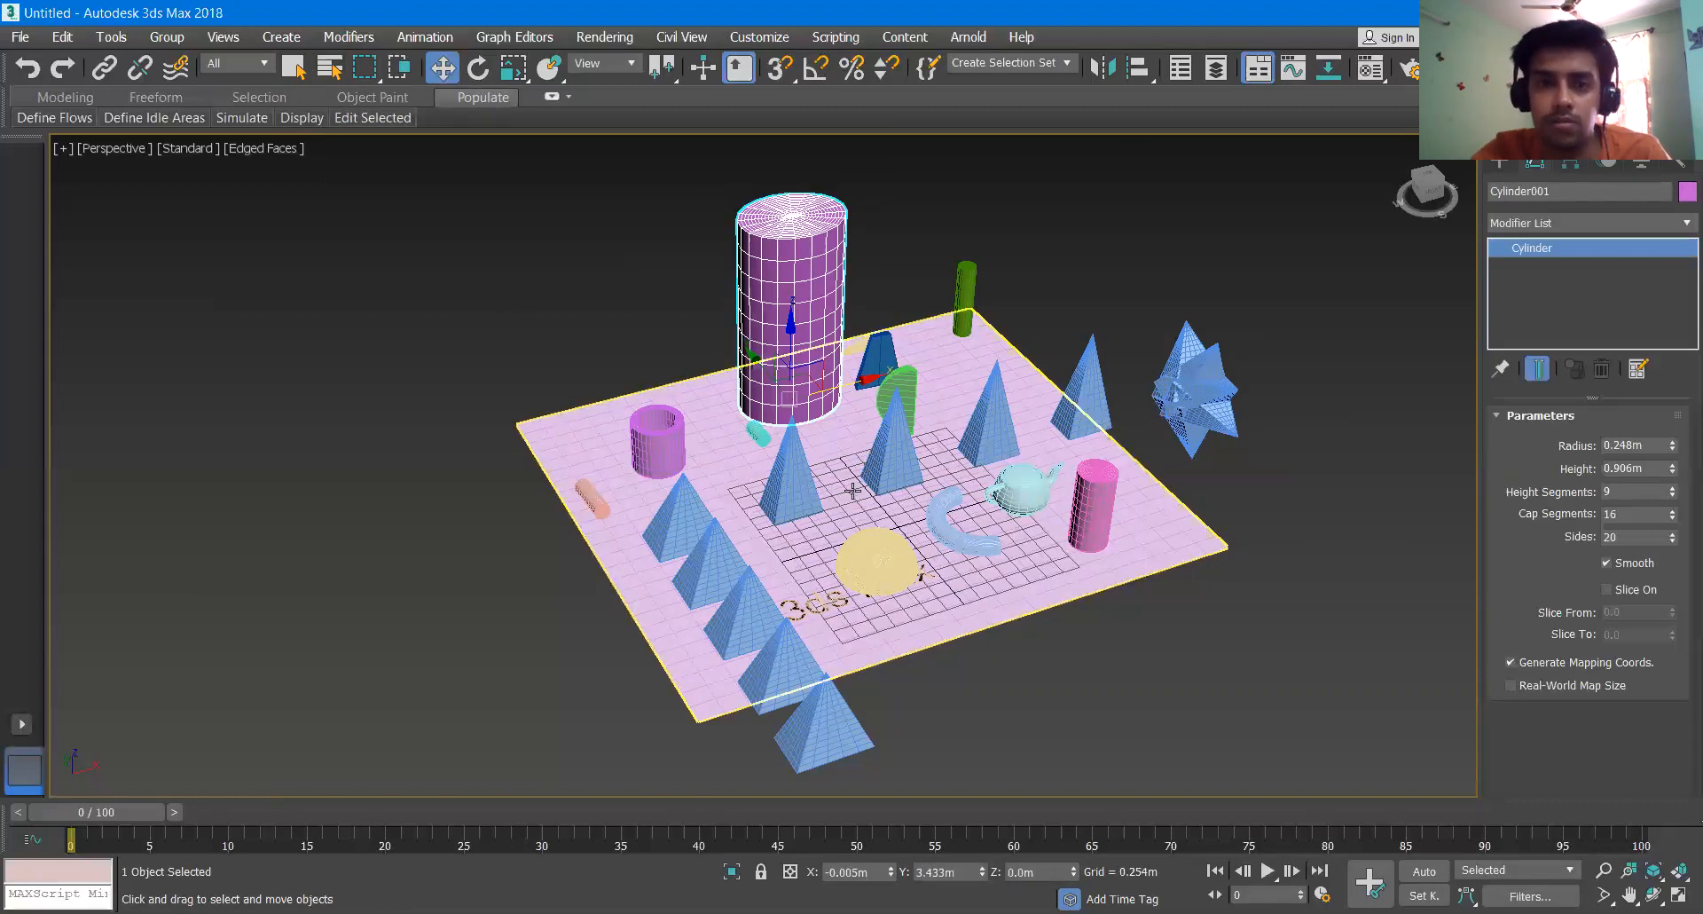
left_click(851, 439)
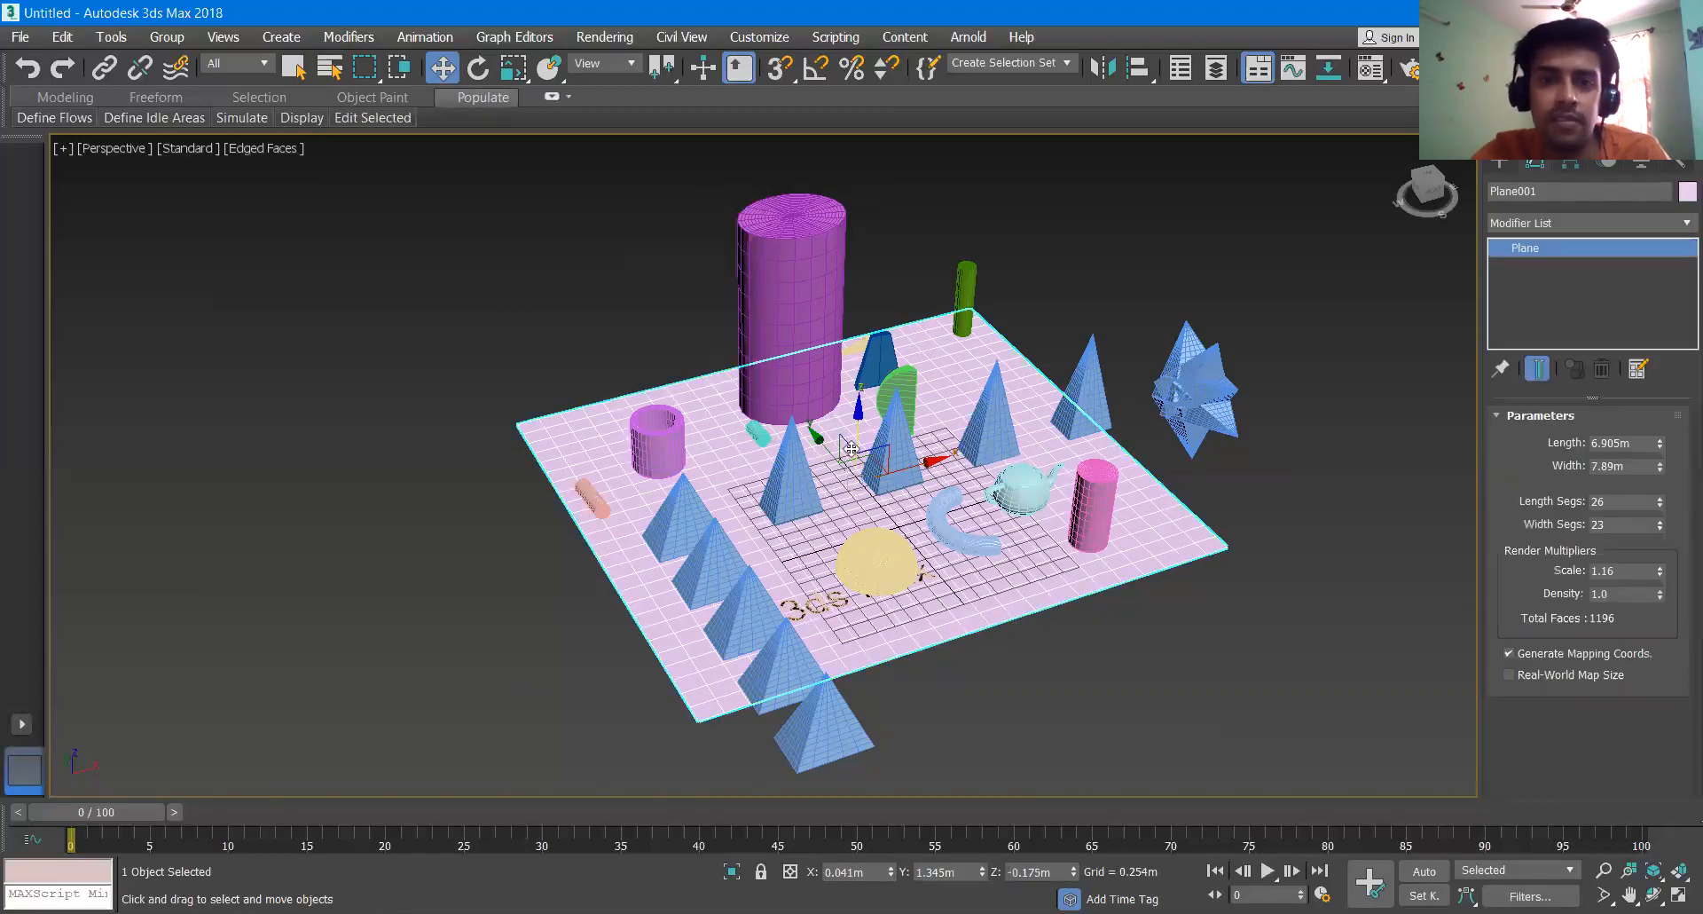